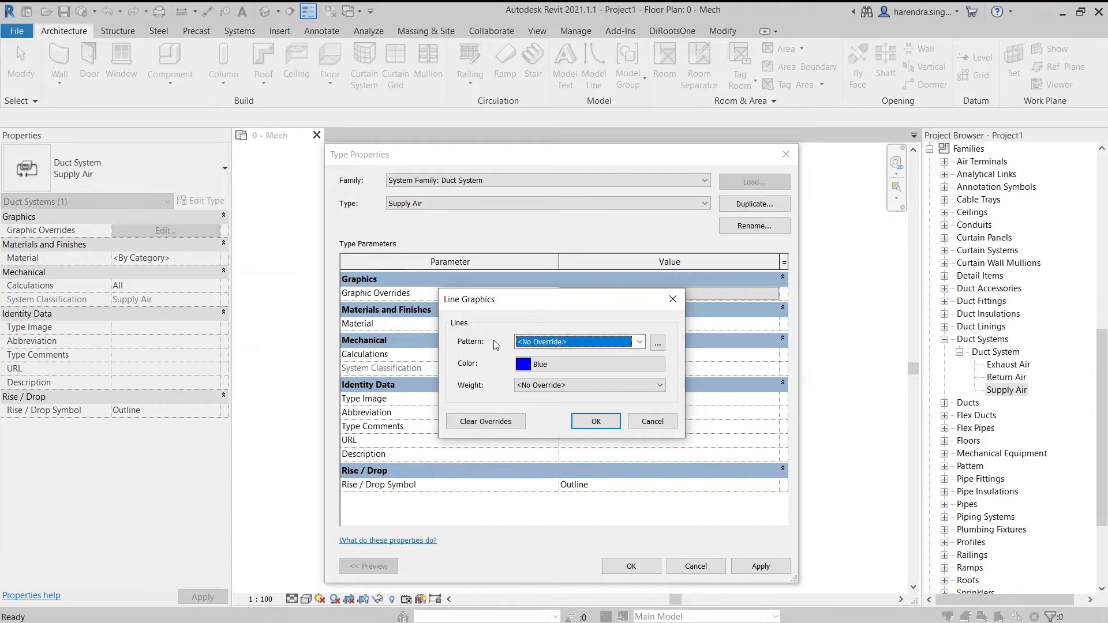
- Set the line pattern override of the Supply Air duct system type to Center and apply it
{"action": "left_click", "coordinate": [571, 342]}
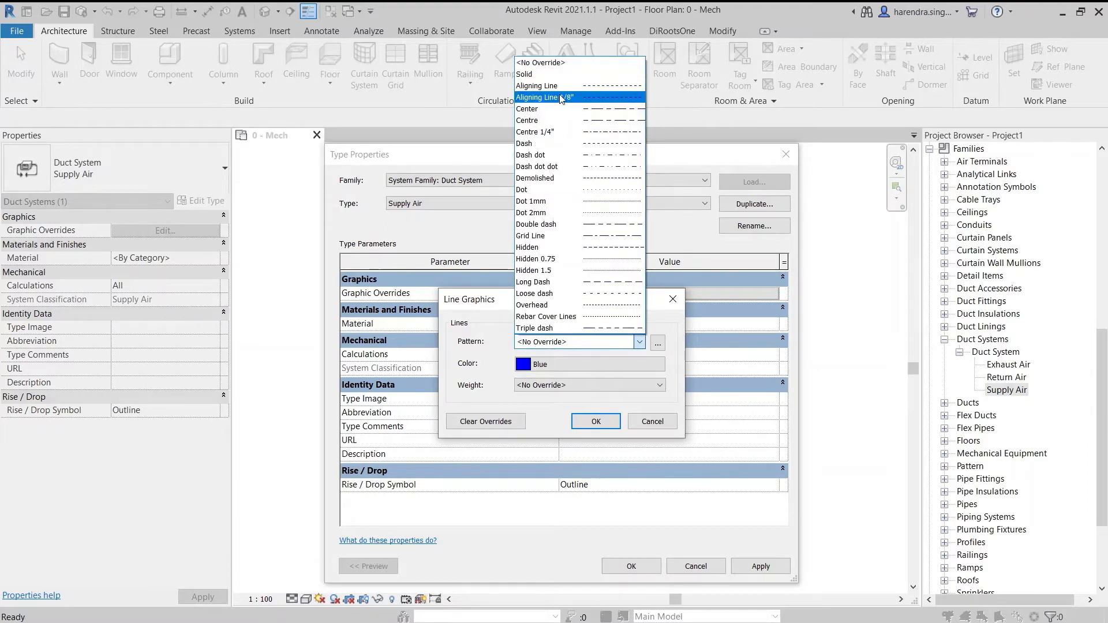
{"action": "left_click", "coordinate": [563, 109]}
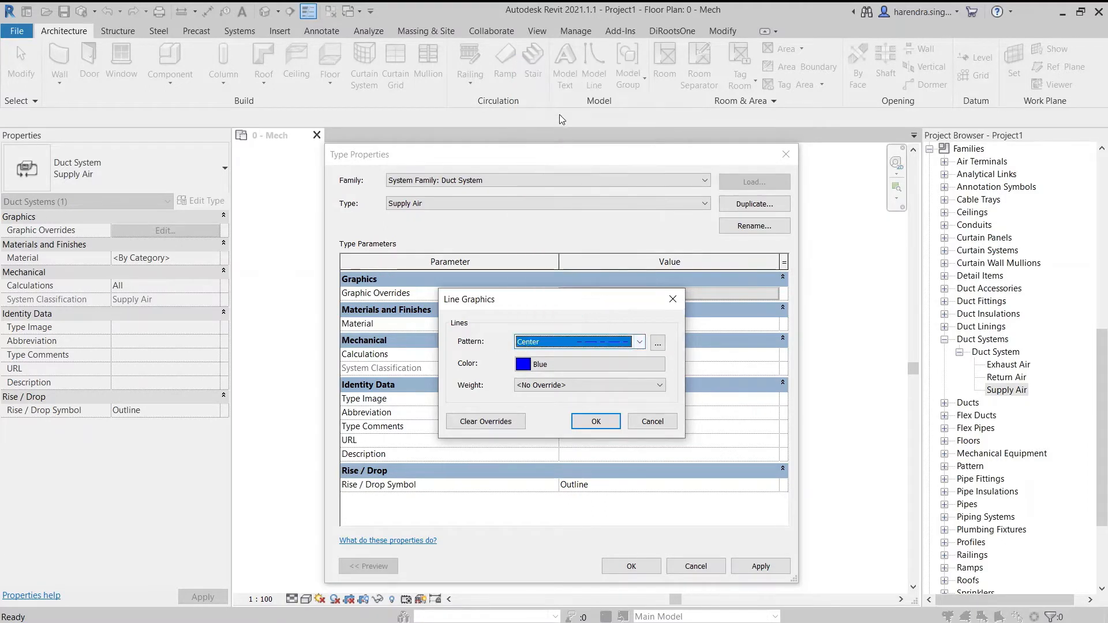
{"action": "left_click", "coordinate": [595, 422]}
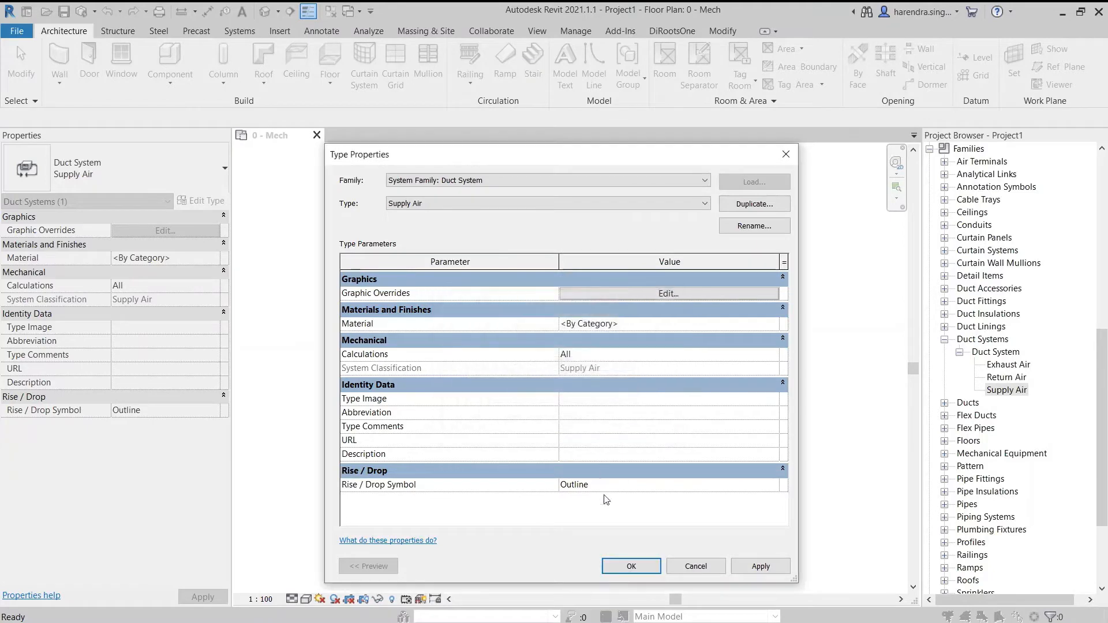
{"action": "left_click", "coordinate": [630, 565]}
{"action": "scroll", "coordinate": [546, 299], "scroll_direction": "up", "scroll_amount": 3}
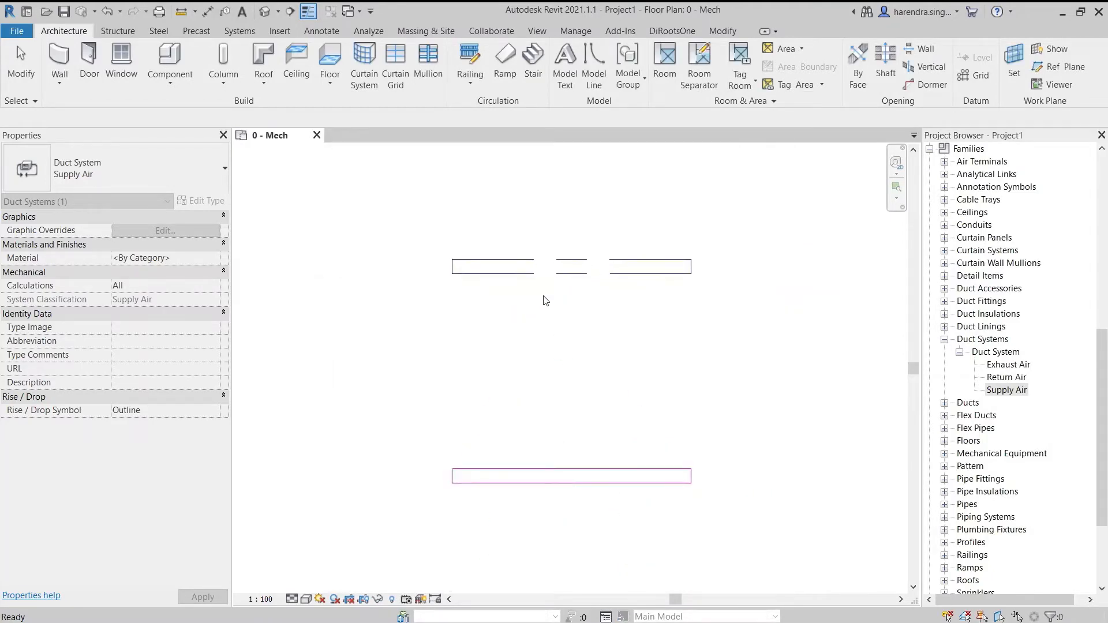
- Change the line color in the Supply Air duct system type's graphic overrides to green, RGB 000-128-000
{"action": "right_click", "coordinate": [995, 390]}
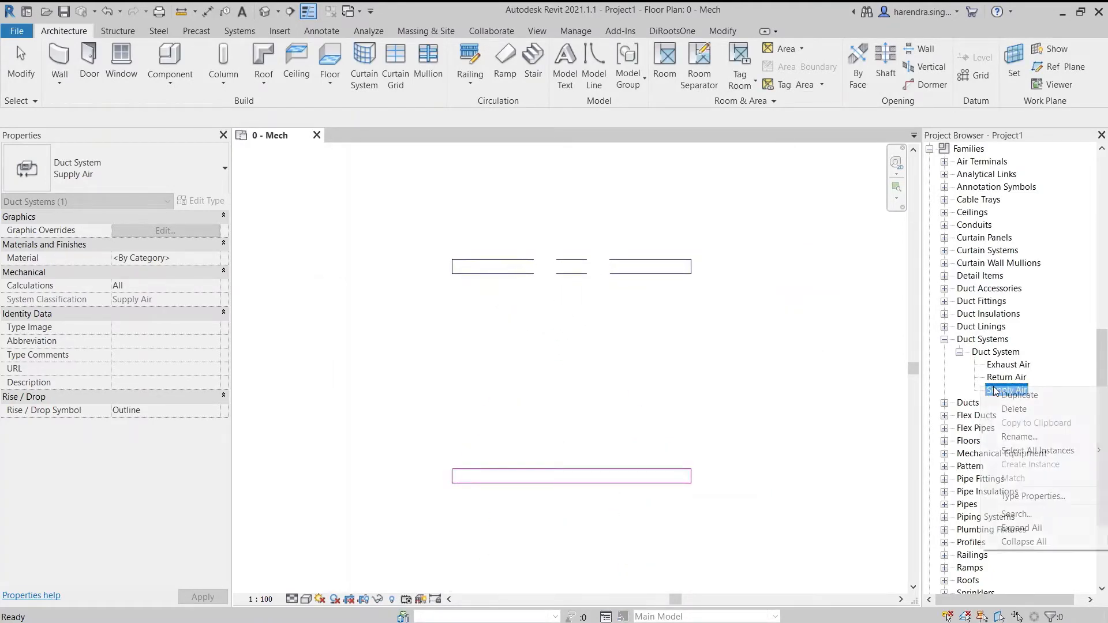
{"action": "left_click", "coordinate": [1033, 497]}
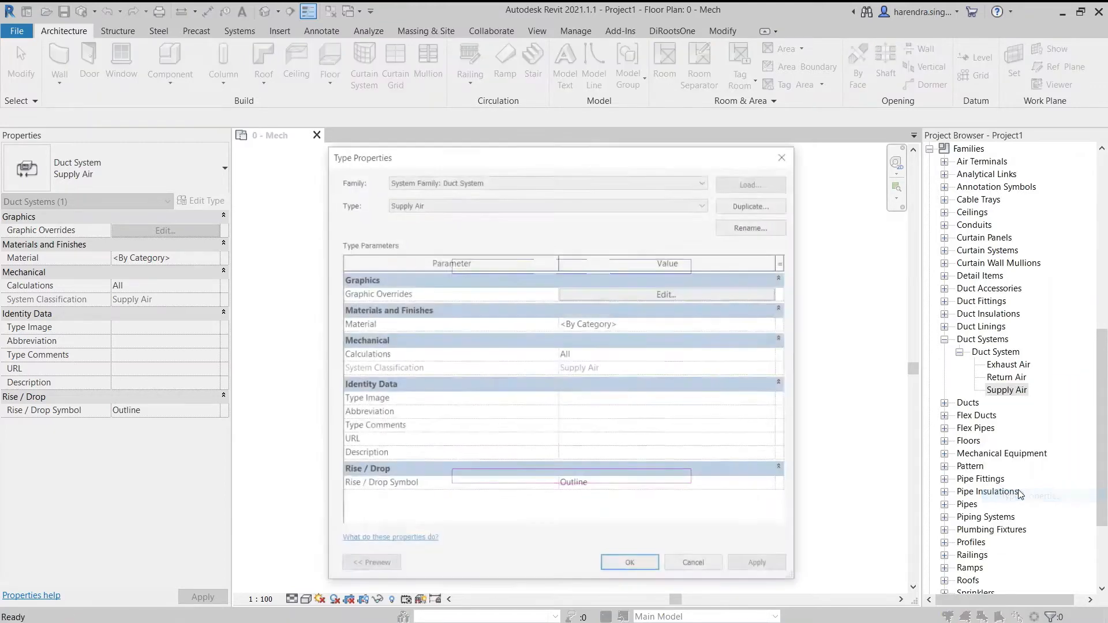
{"action": "left_click", "coordinate": [674, 294]}
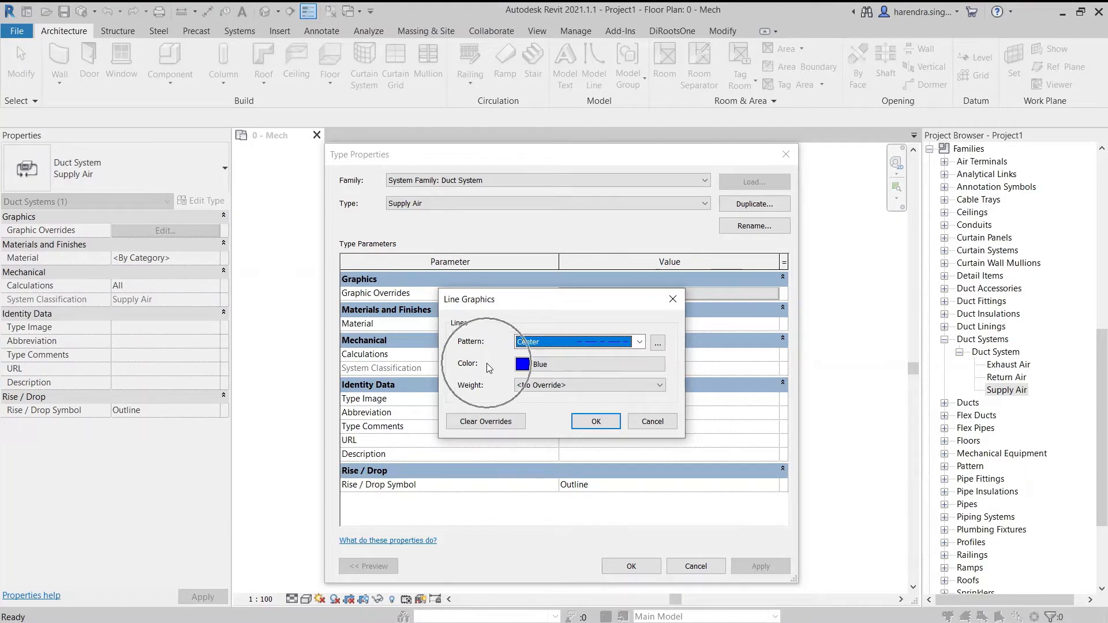
{"action": "left_click", "coordinate": [542, 365]}
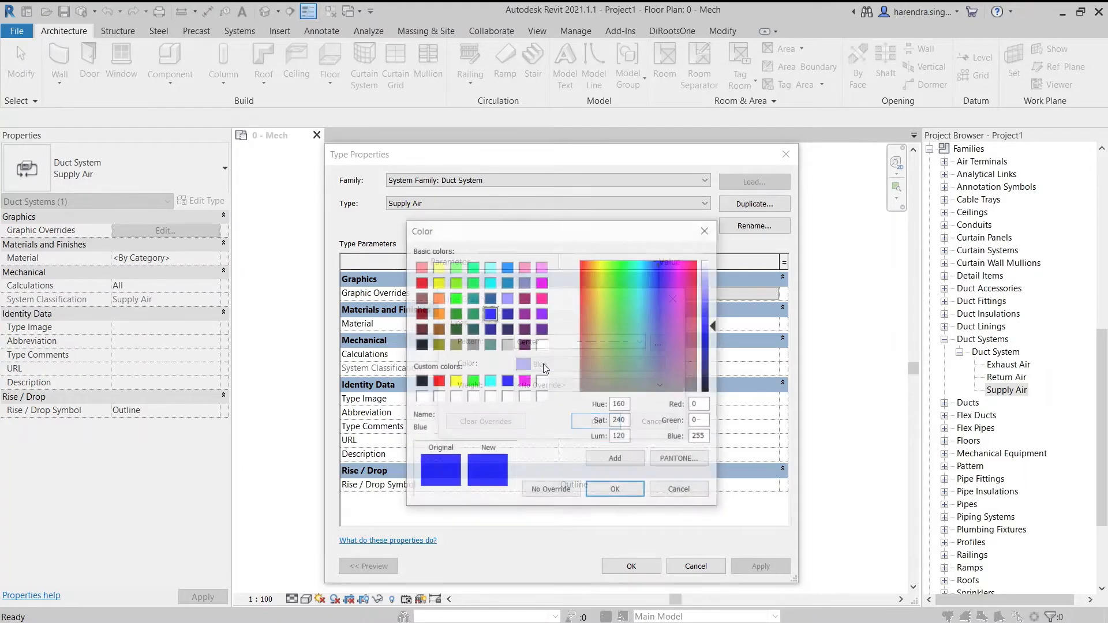
{"action": "left_click", "coordinate": [456, 314]}
{"action": "left_click", "coordinate": [616, 491]}
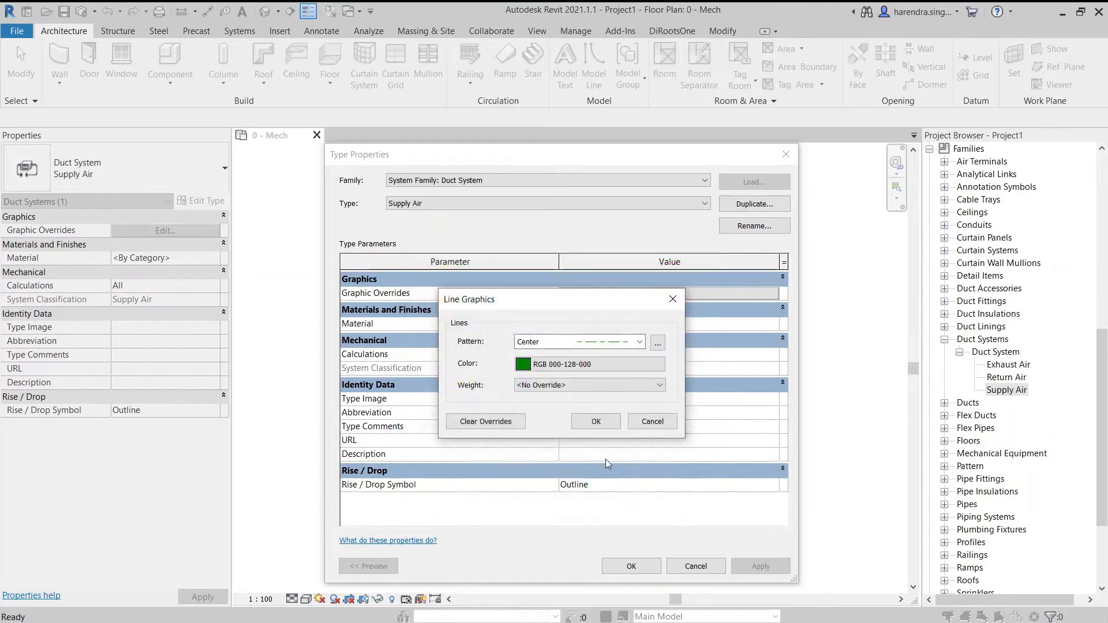
{"action": "left_click", "coordinate": [596, 421]}
{"action": "left_click", "coordinate": [631, 567]}
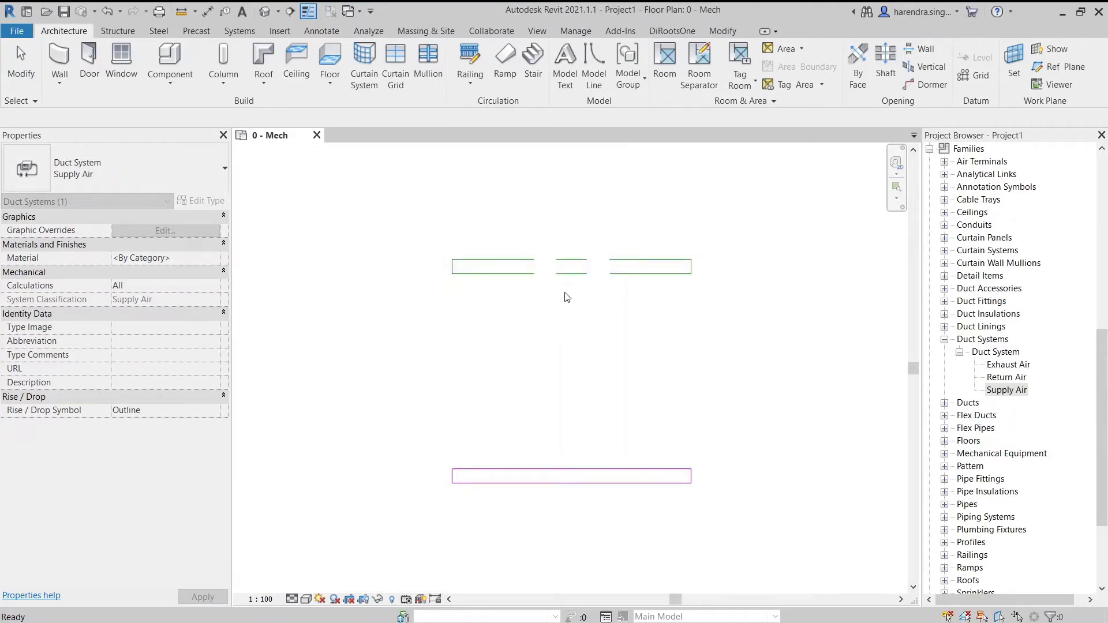
- Set the line weight in the Supply Air duct system type's graphic overrides to 7
{"action": "left_click", "coordinate": [1007, 390]}
{"action": "right_click", "coordinate": [1007, 389]}
{"action": "left_click", "coordinate": [1033, 498]}
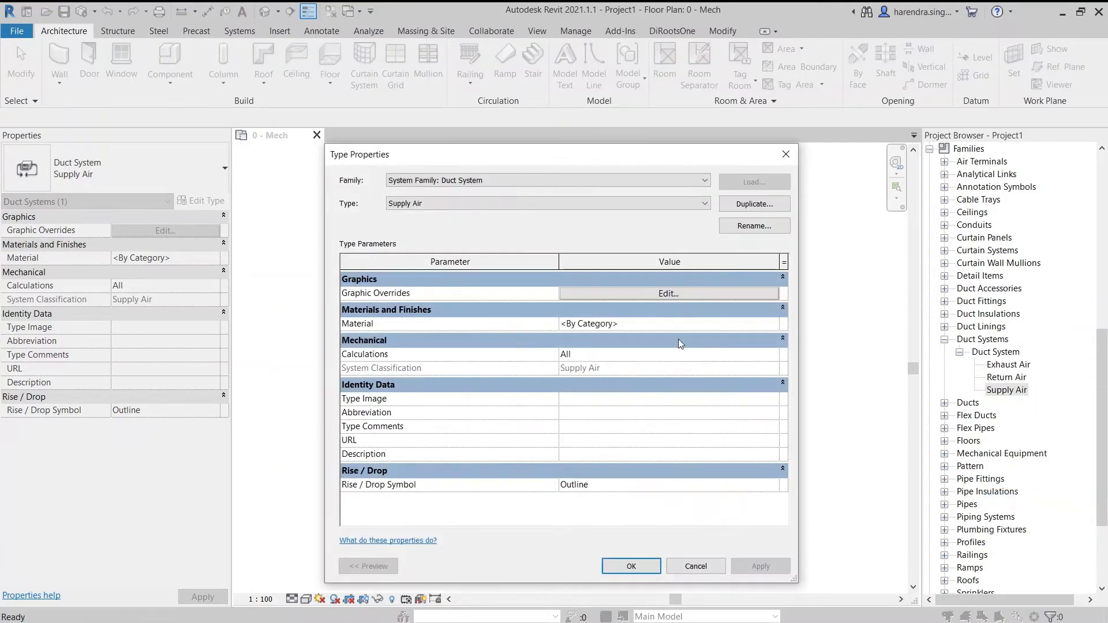
{"action": "left_click", "coordinate": [666, 295]}
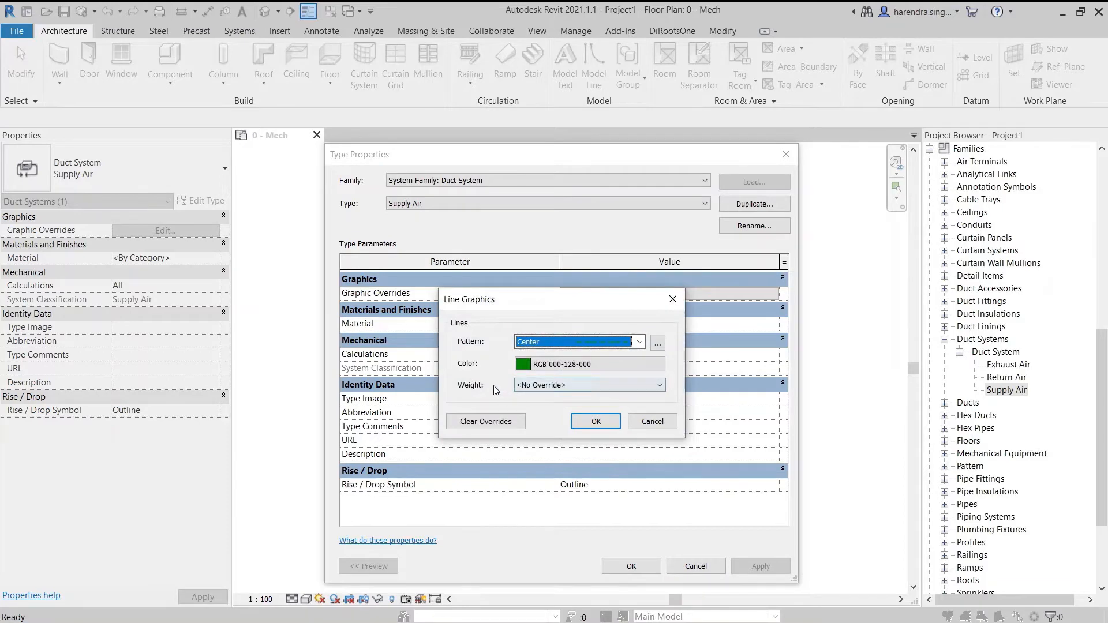
{"action": "left_click", "coordinate": [589, 385]}
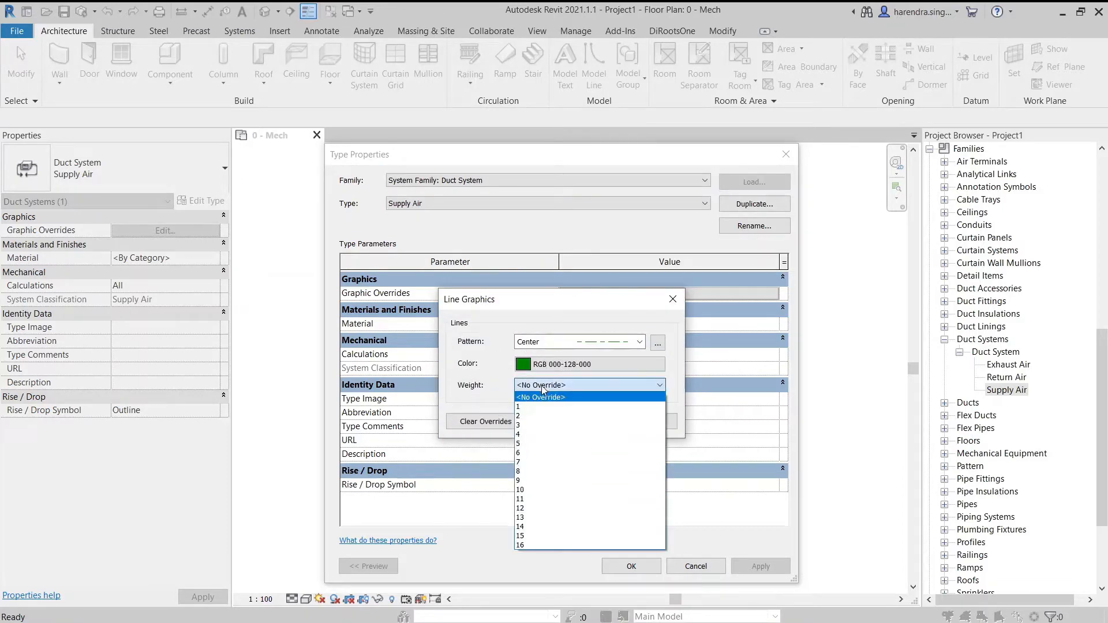
{"action": "left_click", "coordinate": [549, 465]}
{"action": "left_click", "coordinate": [596, 422]}
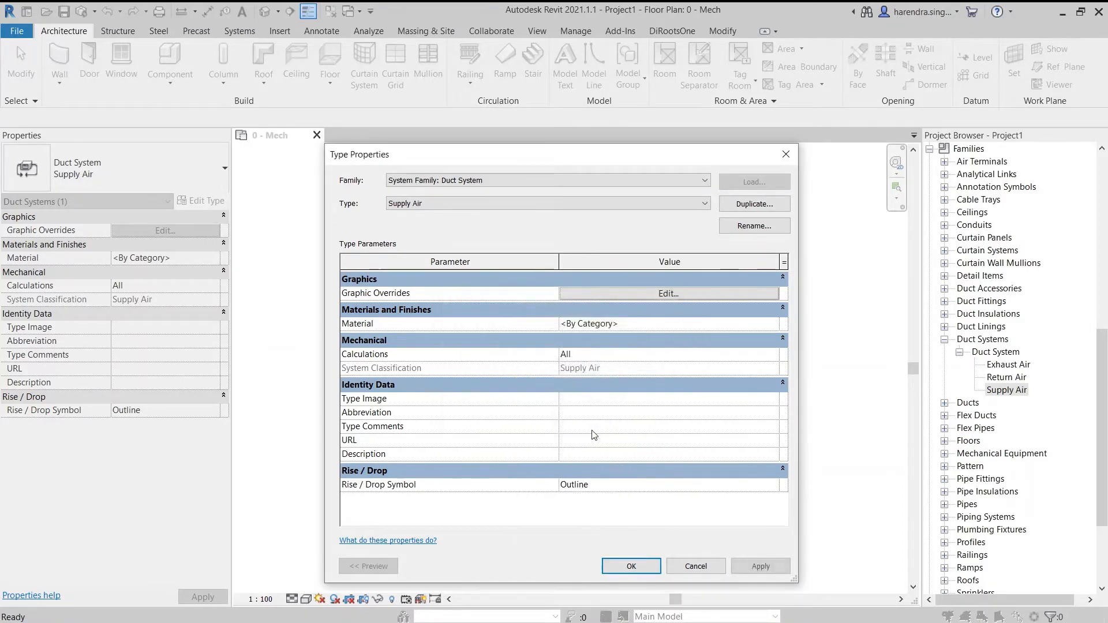
{"action": "left_click", "coordinate": [640, 569]}
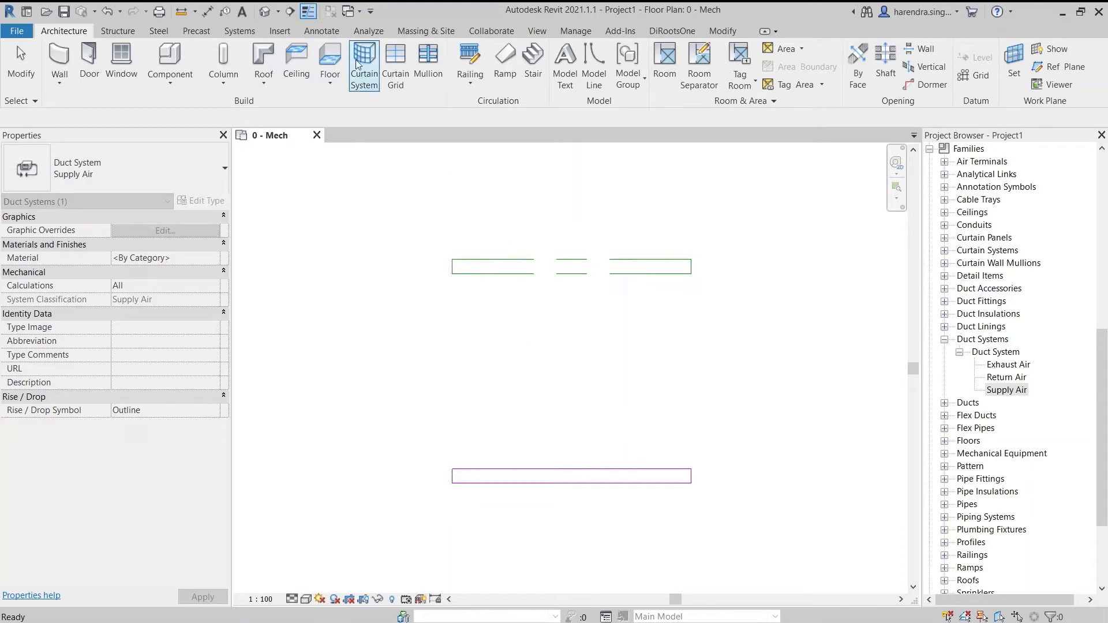
- Toggle the Thin Lines display off and on to compare the duct line weights in the floor plan
{"action": "left_click", "coordinate": [308, 13]}
{"action": "left_click", "coordinate": [308, 13]}
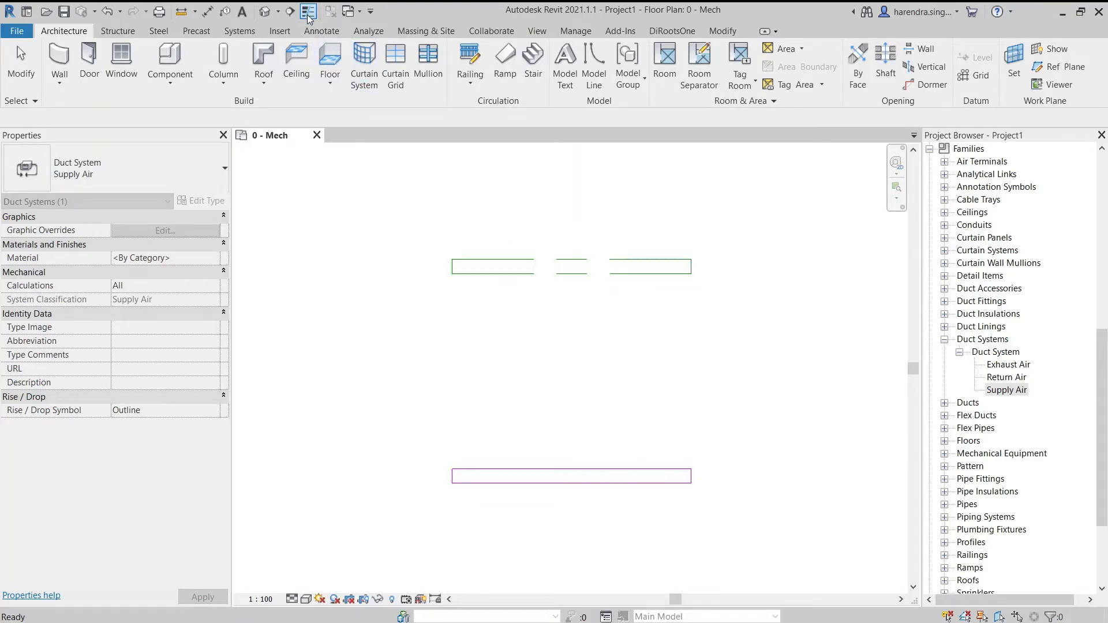
{"action": "left_click", "coordinate": [308, 13]}
{"action": "left_click", "coordinate": [309, 12]}
- Clear all line graphic overrides of the Supply Air duct system type
{"action": "left_click", "coordinate": [990, 391]}
{"action": "right_click", "coordinate": [990, 391]}
{"action": "left_click", "coordinate": [1023, 500]}
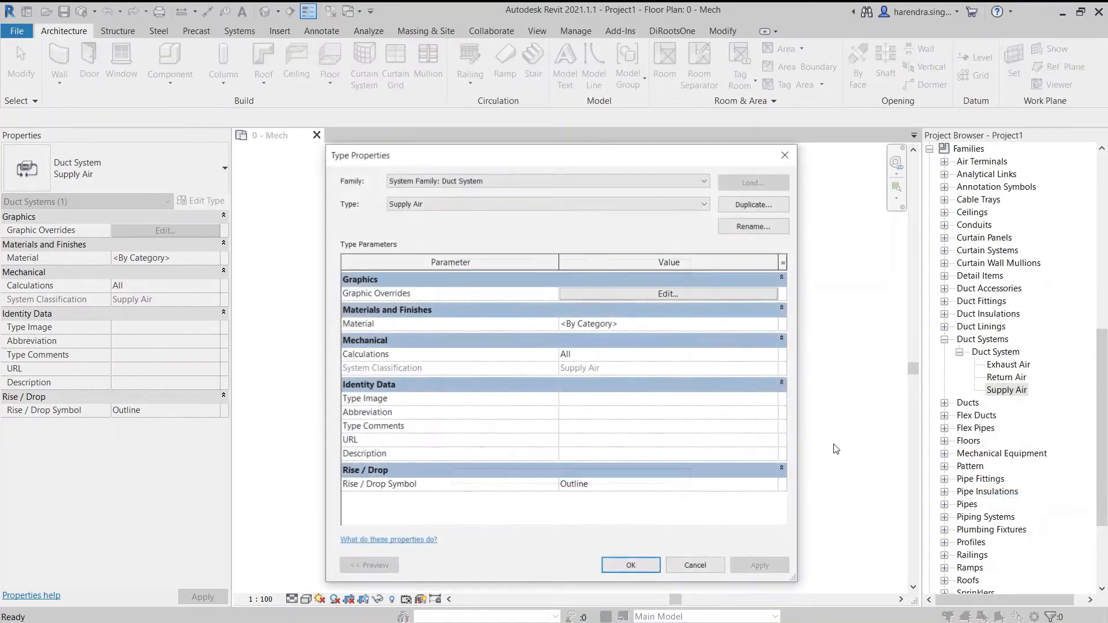
{"action": "left_click", "coordinate": [614, 293]}
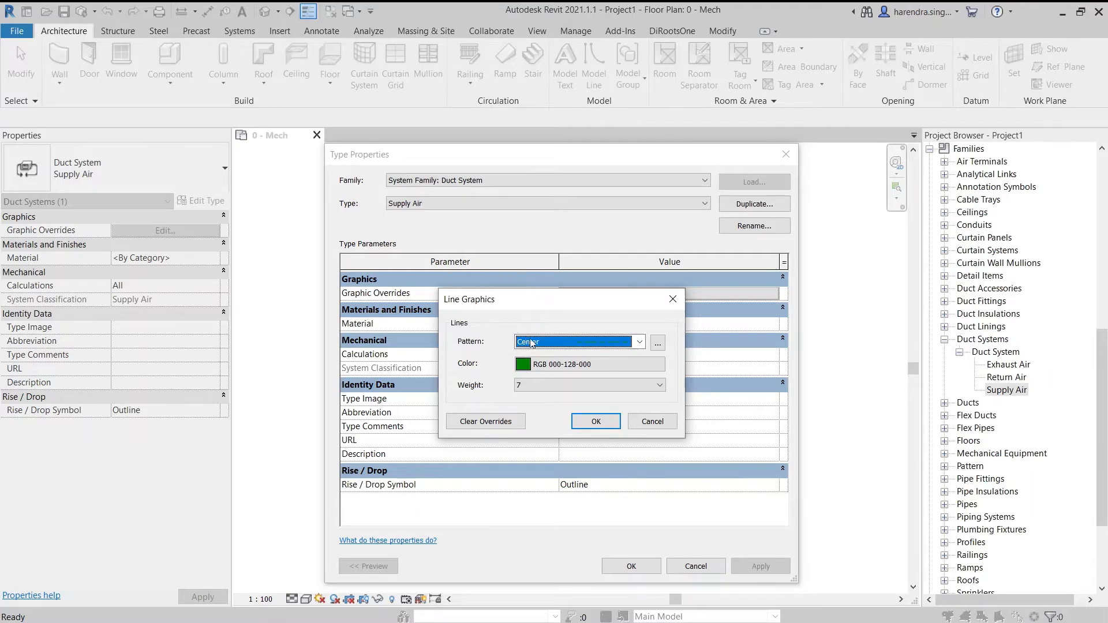
{"action": "left_click", "coordinate": [486, 422]}
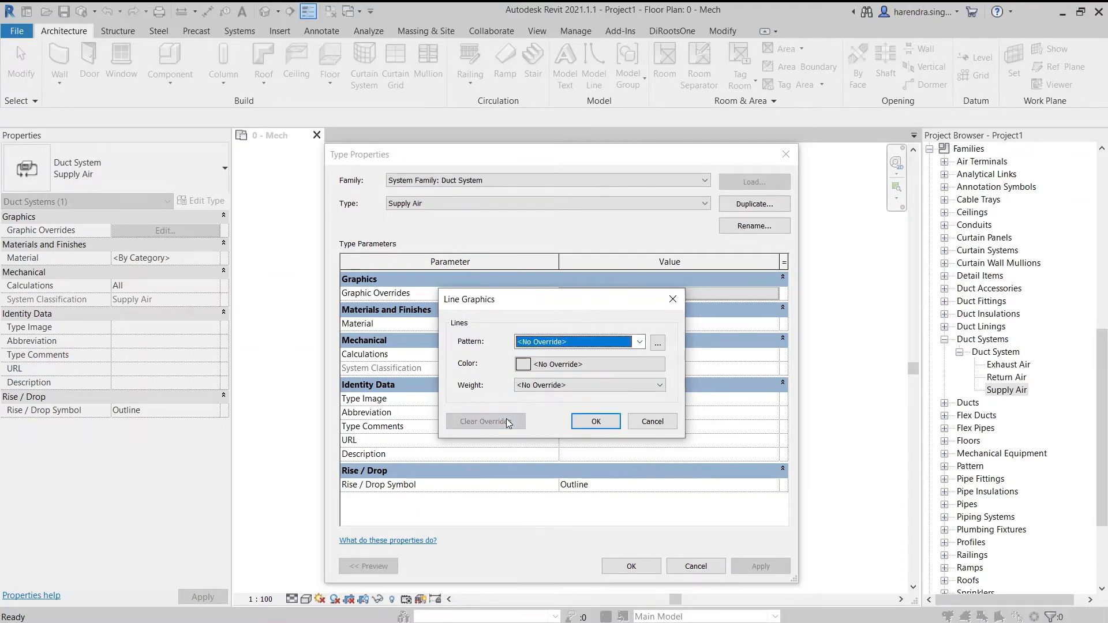
- Set the Supply Air line color override to Blue and apply the type properties
{"action": "left_click", "coordinate": [569, 363]}
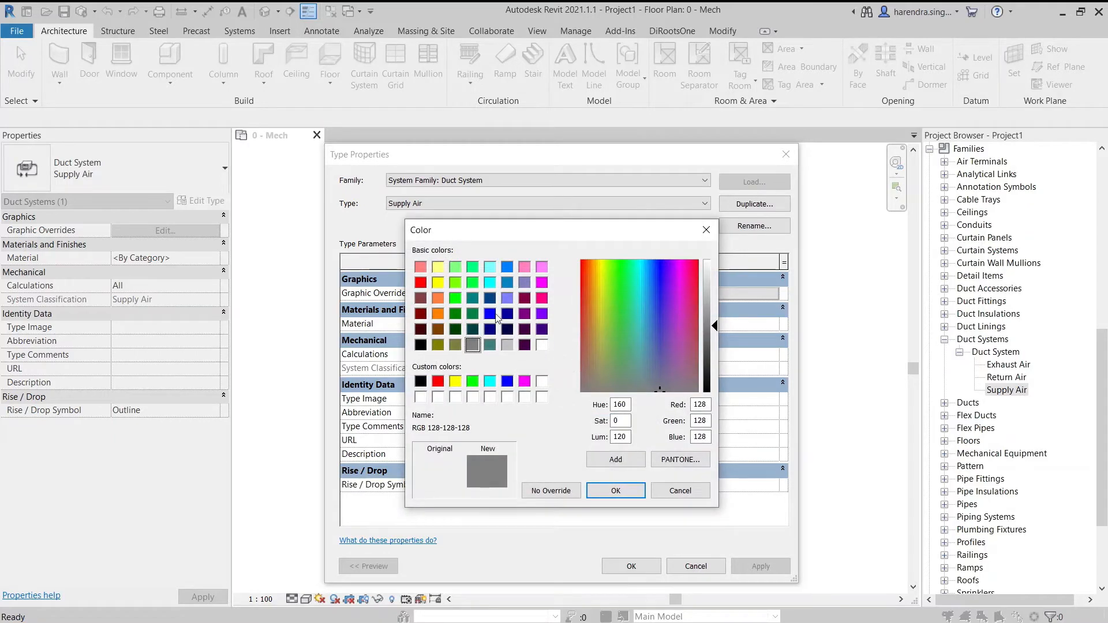
{"action": "left_click", "coordinate": [490, 313]}
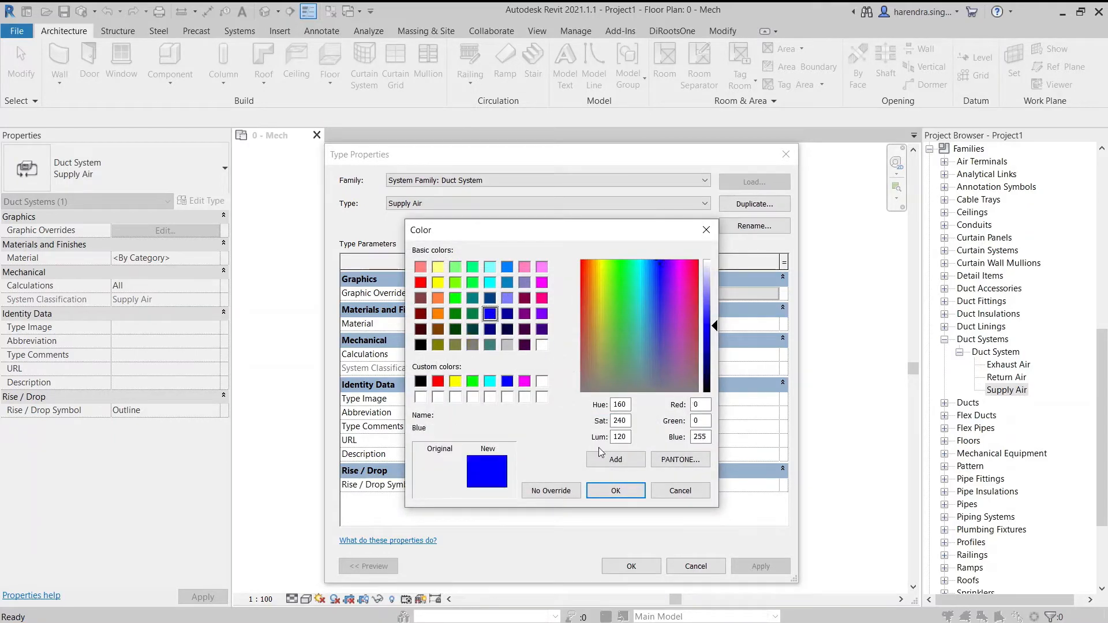
{"action": "left_click", "coordinate": [616, 490]}
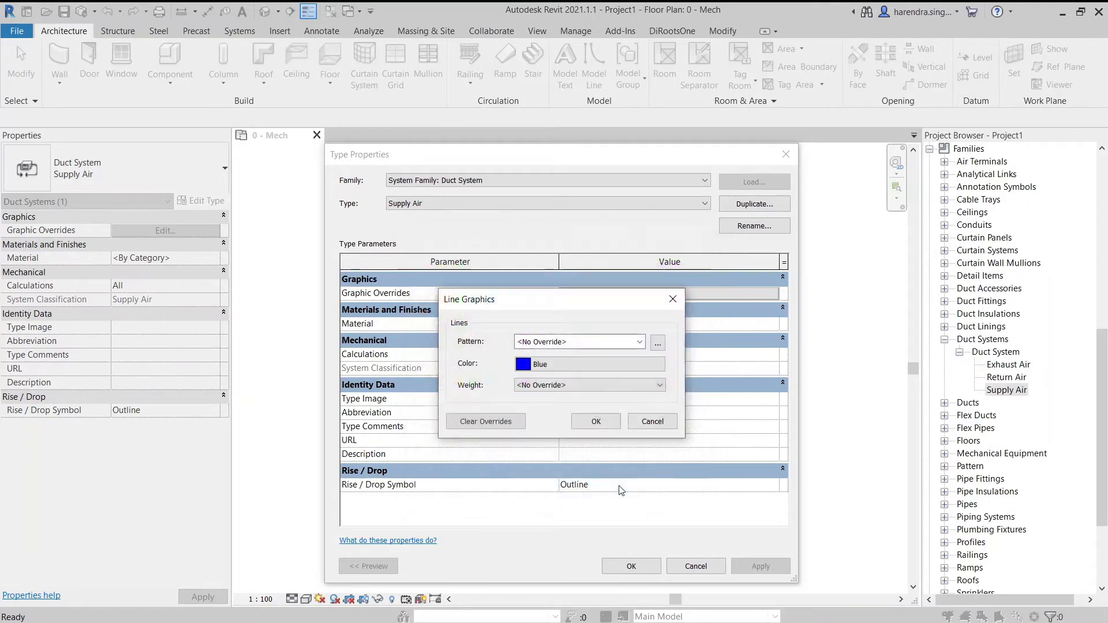
{"action": "left_click", "coordinate": [595, 421]}
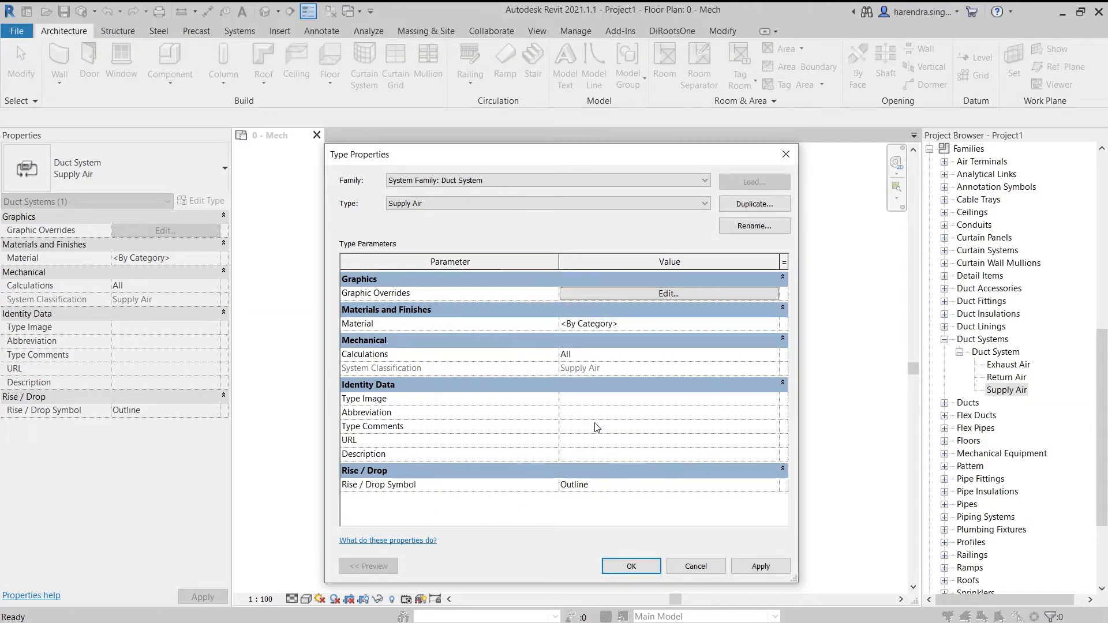
{"action": "left_click", "coordinate": [631, 565]}
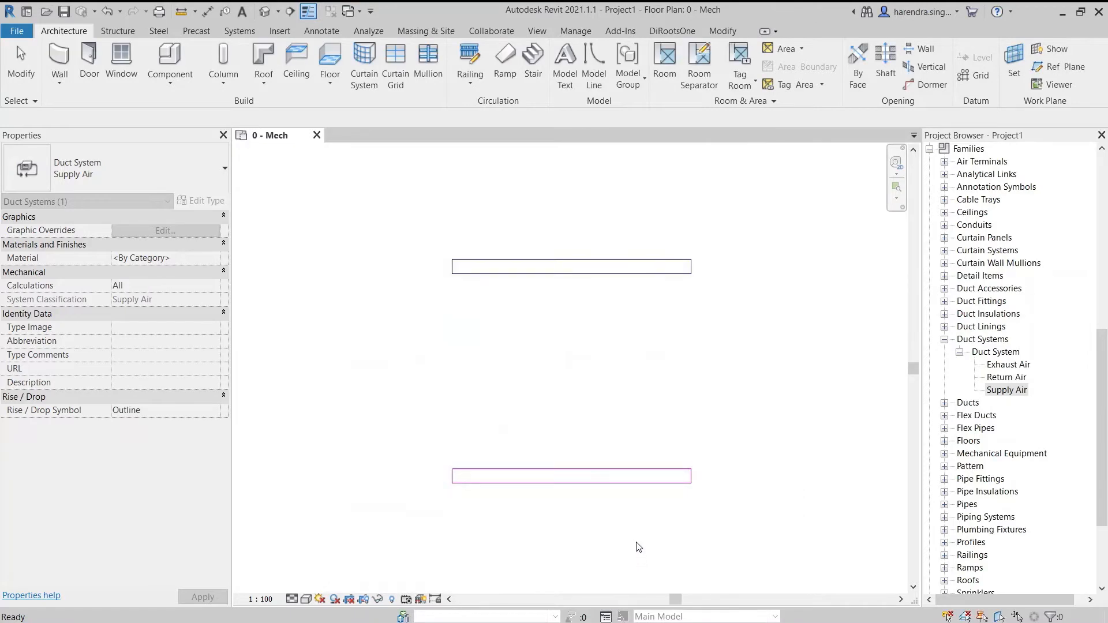
{"action": "scroll", "coordinate": [599, 376], "scroll_direction": "down", "scroll_amount": 2}
{"action": "middle_click_drag", "start_coordinate": [600, 378], "coordinate": [604, 303]}
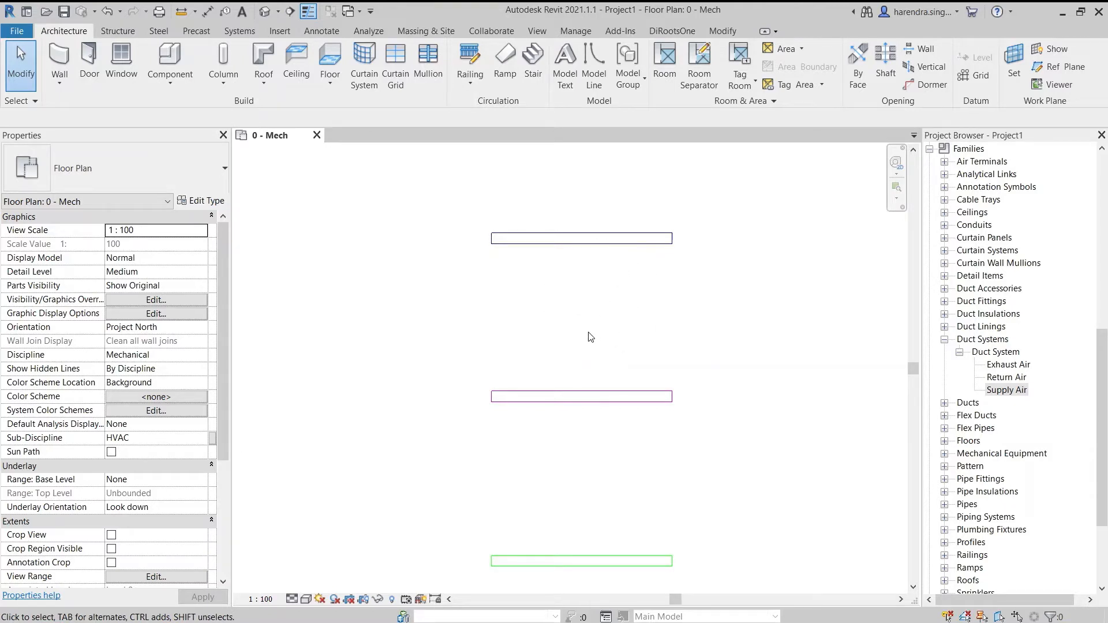
{"action": "middle_click_drag", "start_coordinate": [590, 337], "coordinate": [580, 315]}
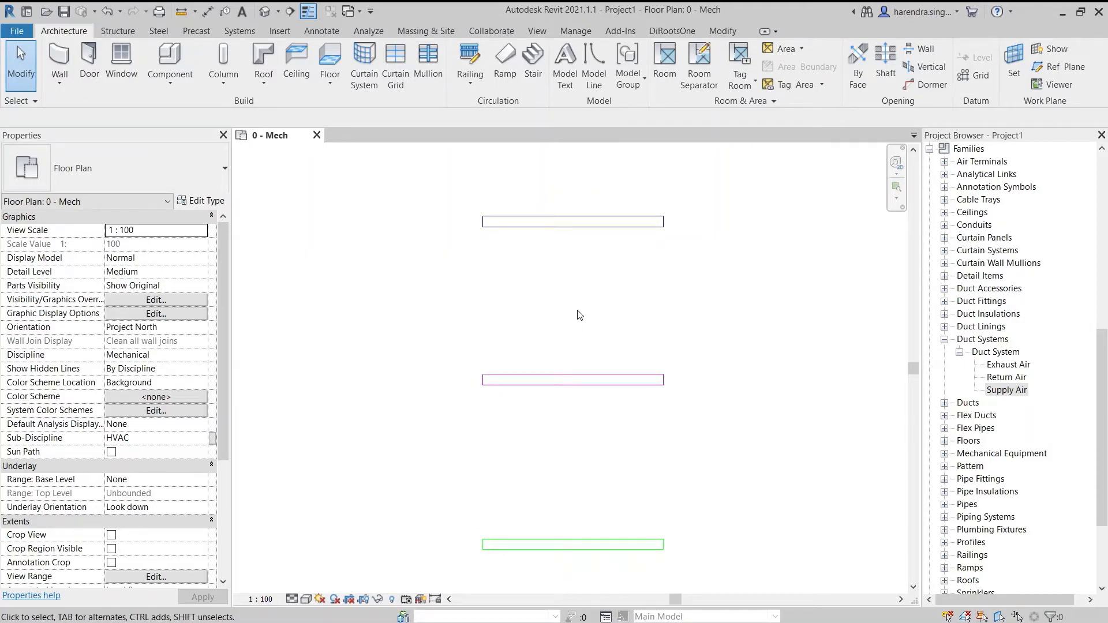
{"action": "left_click", "coordinate": [579, 314]}
- Assign the Brick, Common material to the Exhaust Air duct system type and apply its type properties
{"action": "left_click", "coordinate": [995, 391]}
{"action": "right_click", "coordinate": [995, 391]}
{"action": "left_click", "coordinate": [1018, 502]}
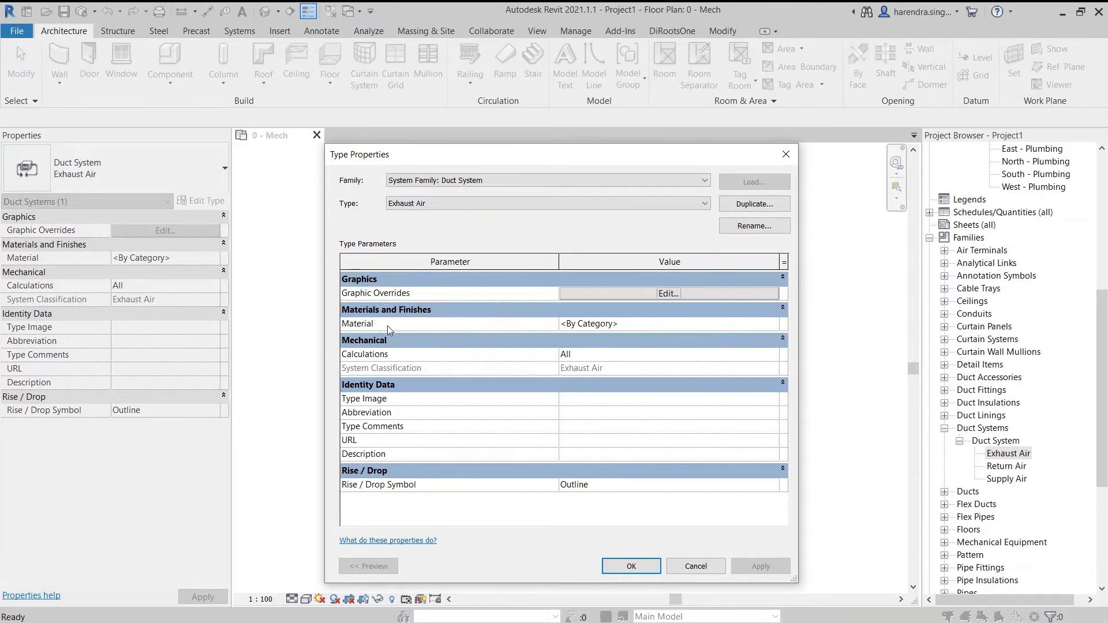
{"action": "left_click", "coordinate": [622, 327]}
{"action": "left_click", "coordinate": [774, 324]}
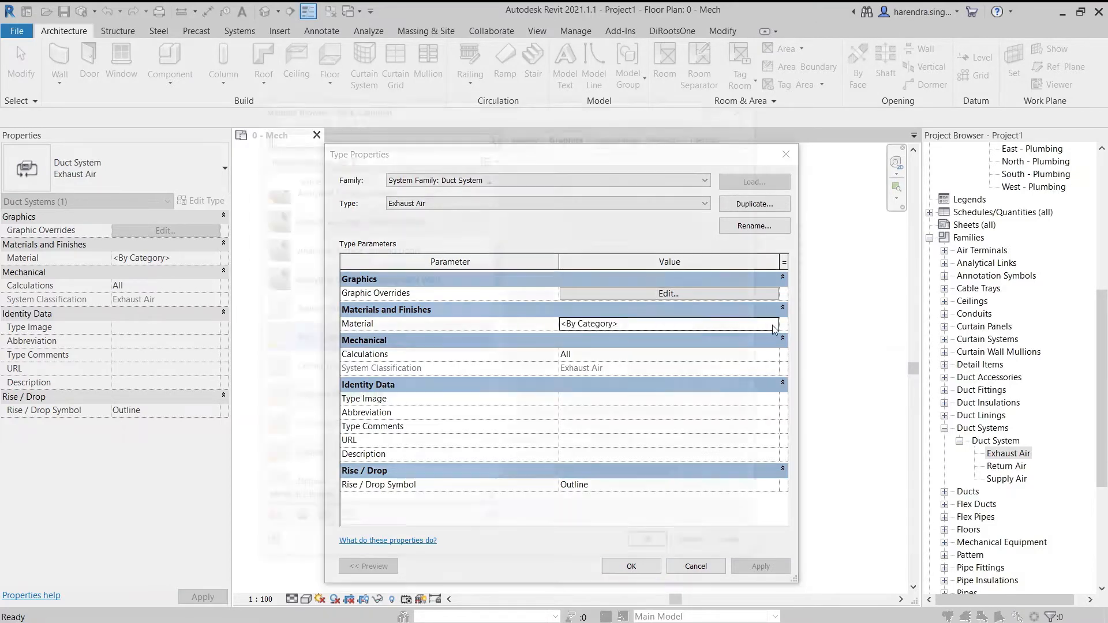
{"action": "left_click", "coordinate": [404, 393]}
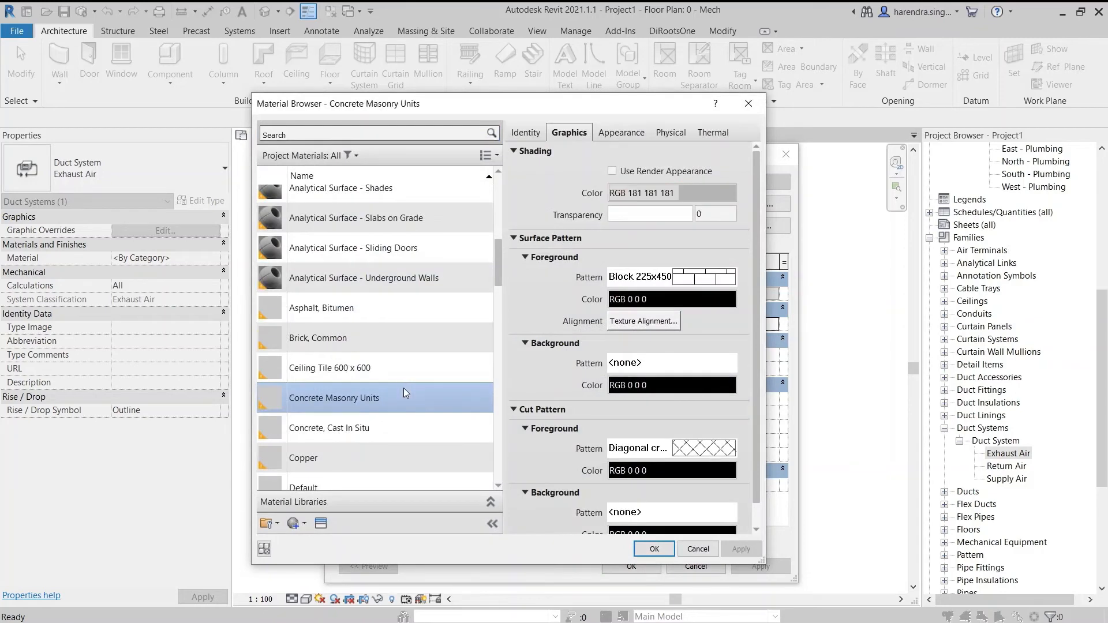
{"action": "scroll", "coordinate": [404, 388], "scroll_direction": "down", "scroll_amount": 2}
{"action": "scroll", "coordinate": [403, 389], "scroll_direction": "down", "scroll_amount": 1}
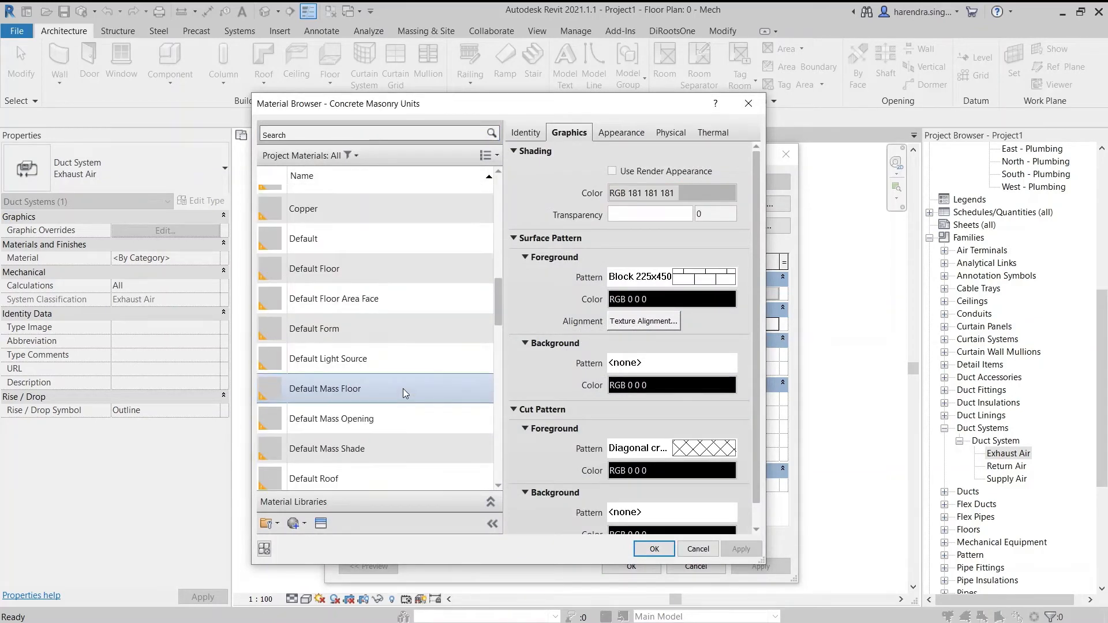
{"action": "scroll", "coordinate": [403, 389], "scroll_direction": "up", "scroll_amount": 5}
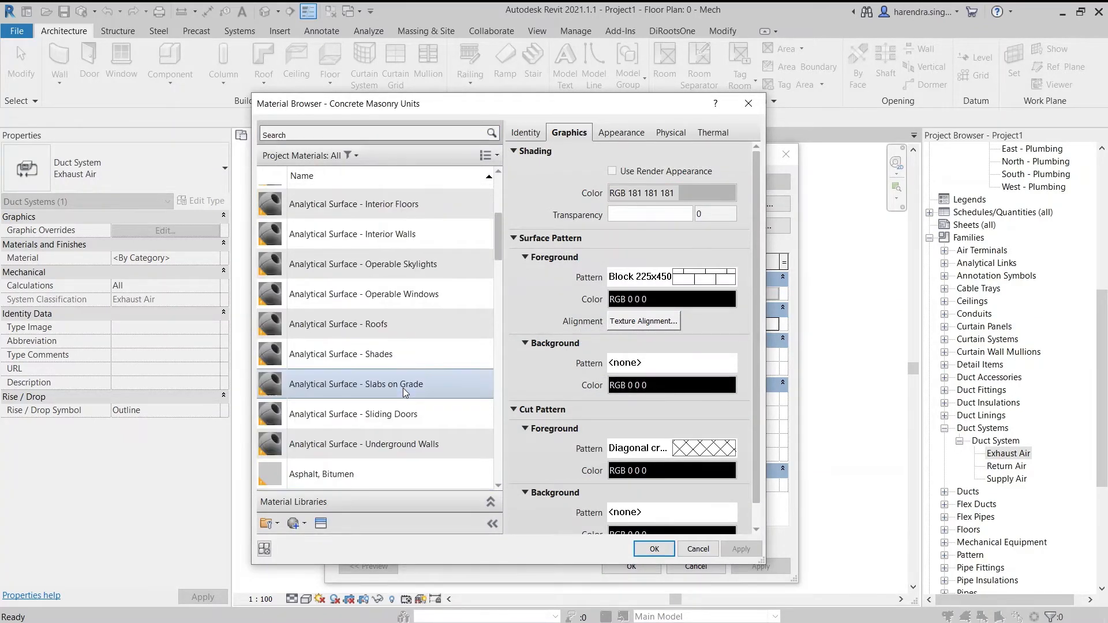
{"action": "scroll", "coordinate": [403, 388], "scroll_direction": "down", "scroll_amount": 1}
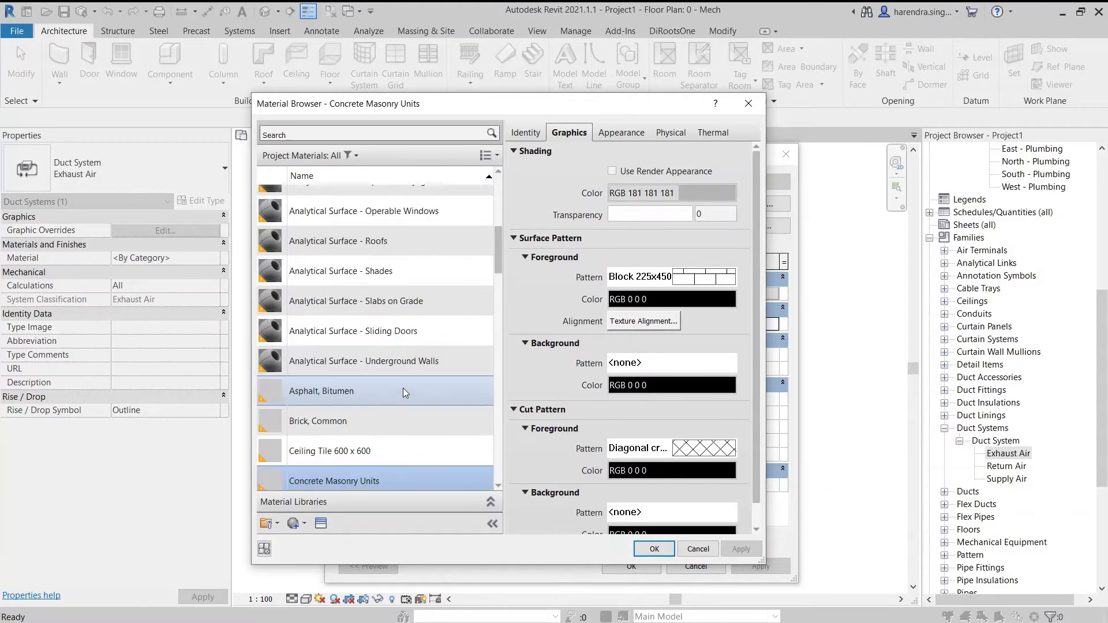
{"action": "left_click", "coordinate": [392, 417]}
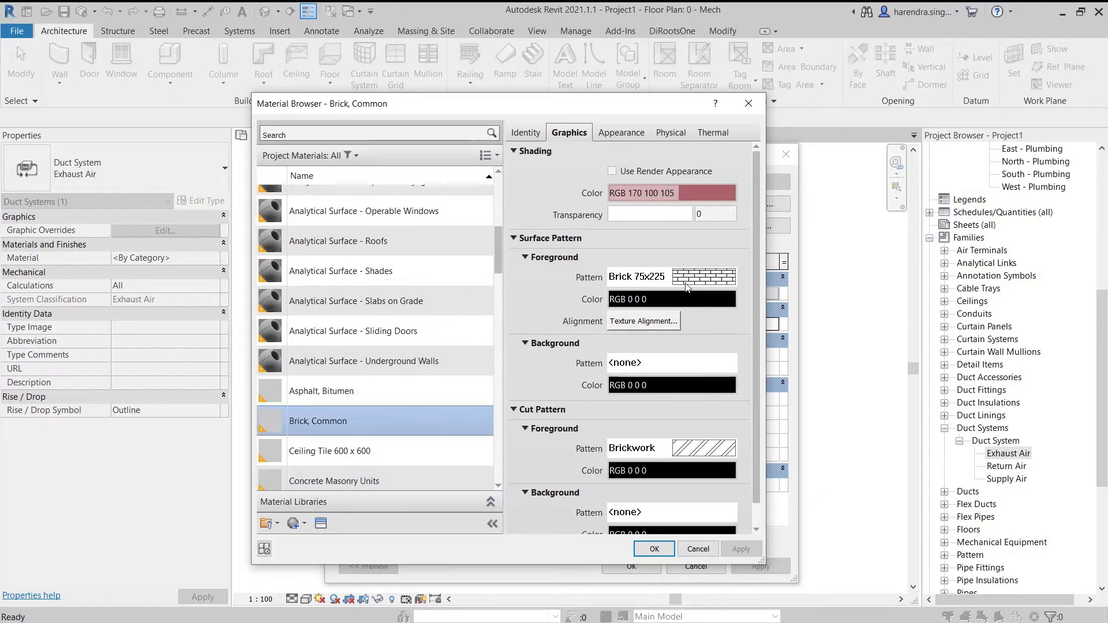
{"action": "left_click", "coordinate": [665, 549]}
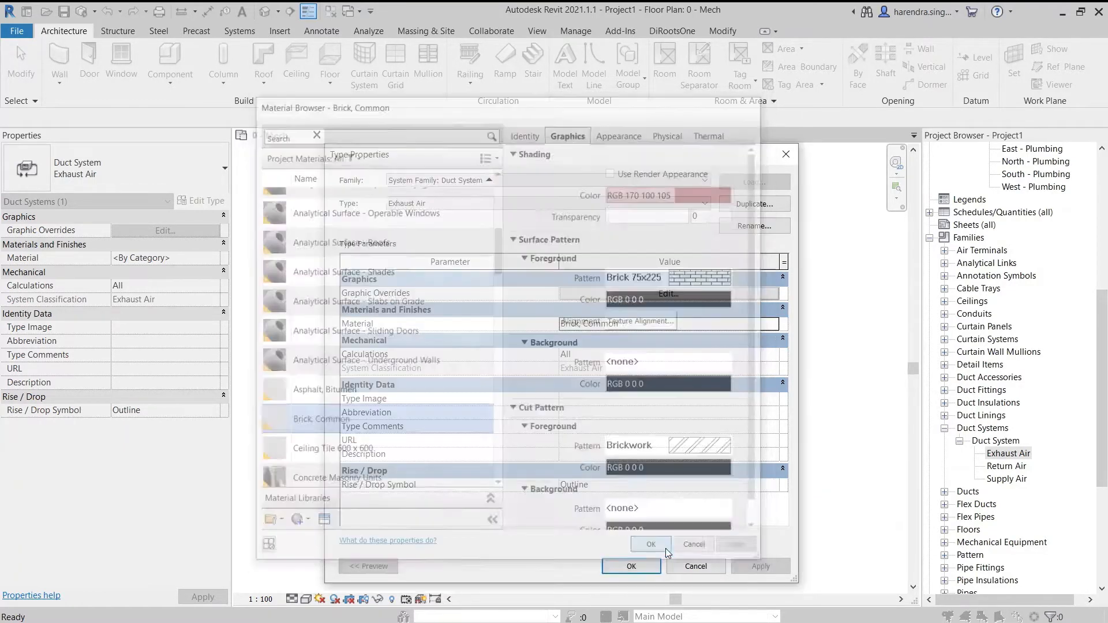
{"action": "left_click", "coordinate": [631, 566]}
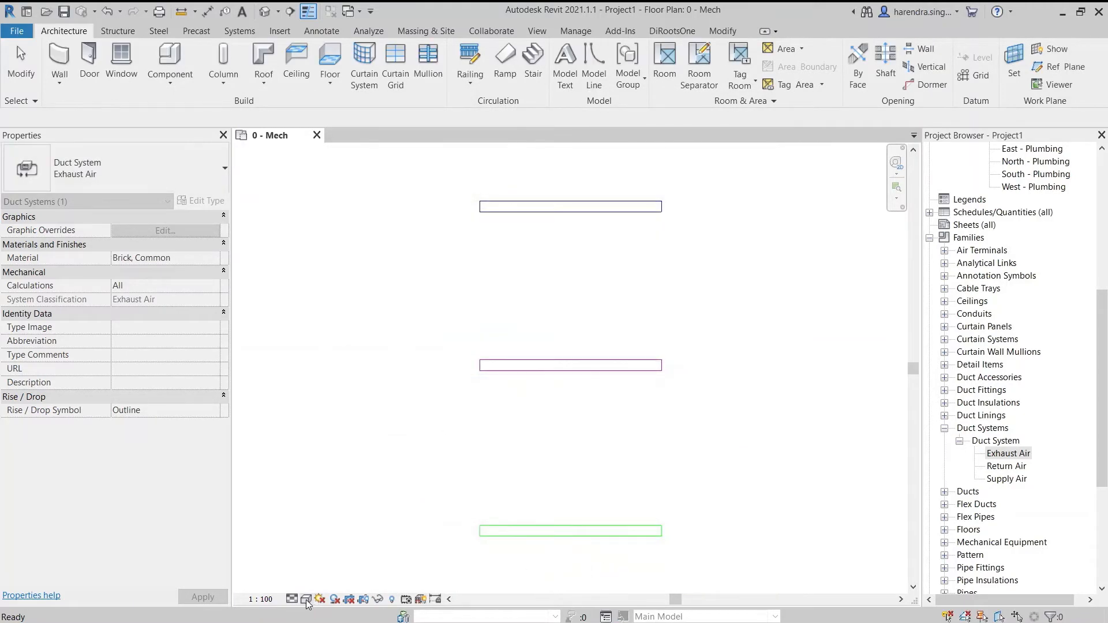
- Switch the floor plan to the Realistic visual style and check the brick material on the exhaust duct up close
{"action": "left_click", "coordinate": [306, 600]}
{"action": "left_click", "coordinate": [323, 587]}
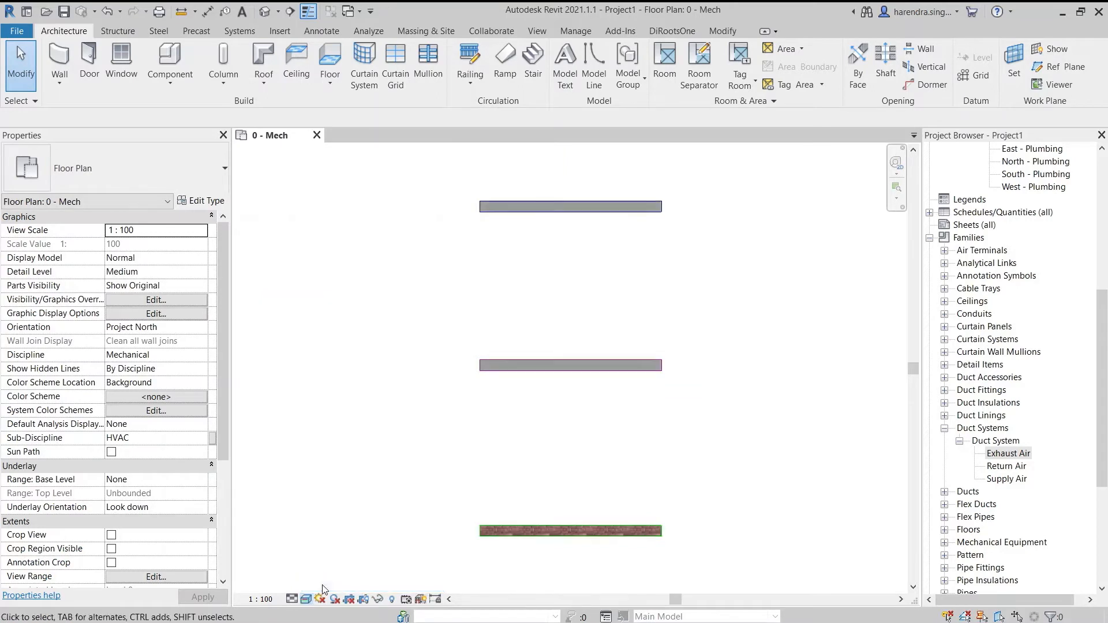
{"action": "scroll", "coordinate": [606, 545], "scroll_direction": "up", "scroll_amount": 5}
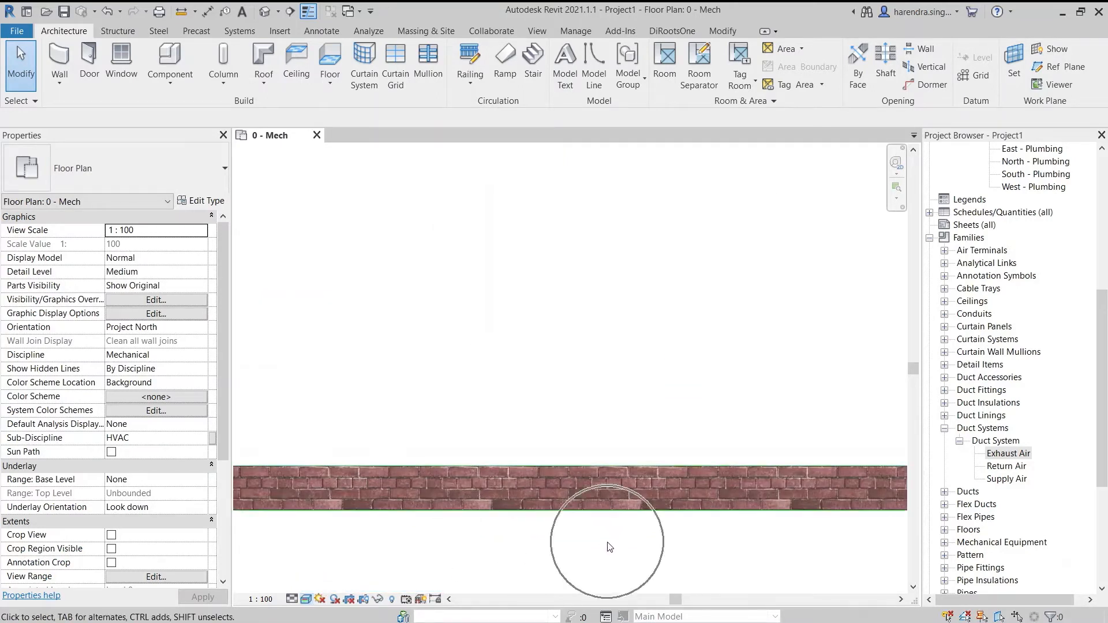
{"action": "scroll", "coordinate": [606, 544], "scroll_direction": "down", "scroll_amount": 5}
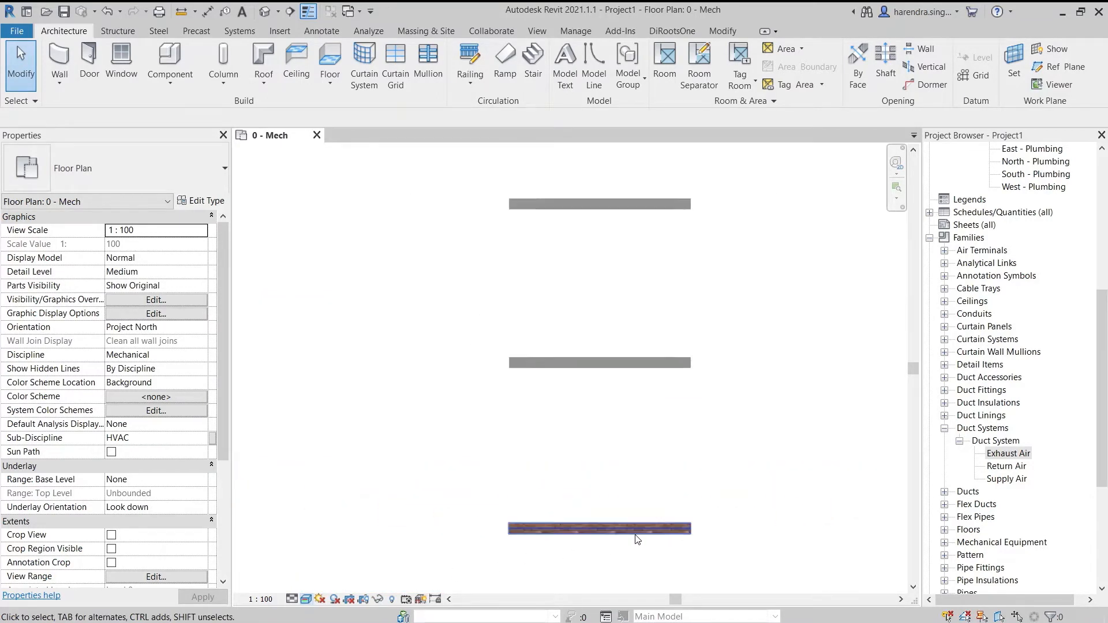
- Review the type parameters of the Supply Air duct system type, including its Calculations setting
{"action": "left_click", "coordinate": [1009, 454]}
{"action": "right_click", "coordinate": [1008, 453]}
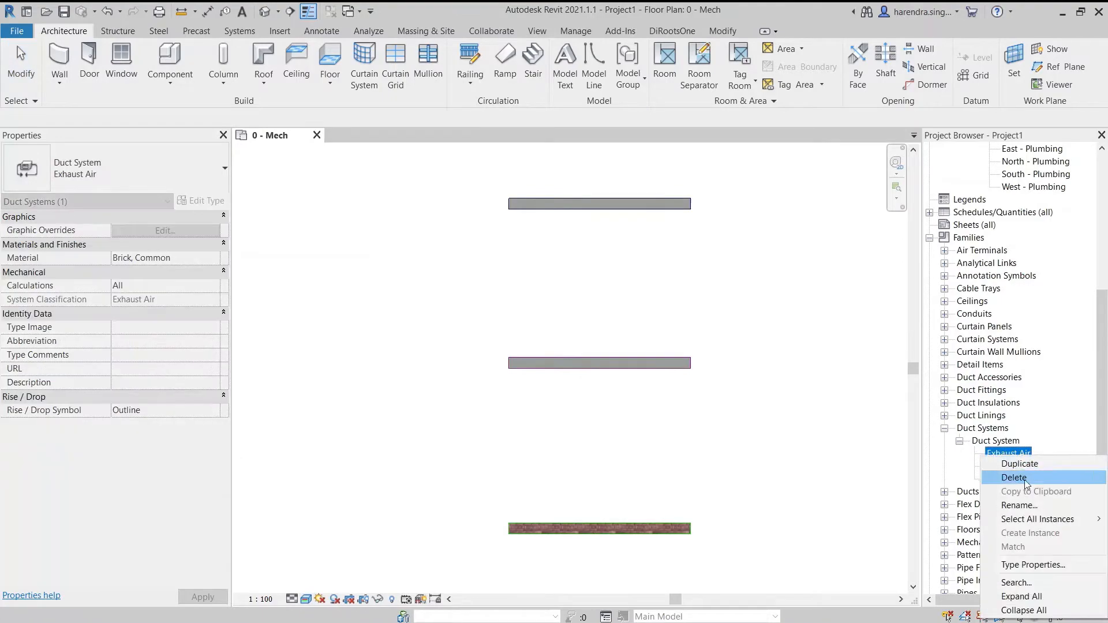
{"action": "left_click", "coordinate": [1033, 565]}
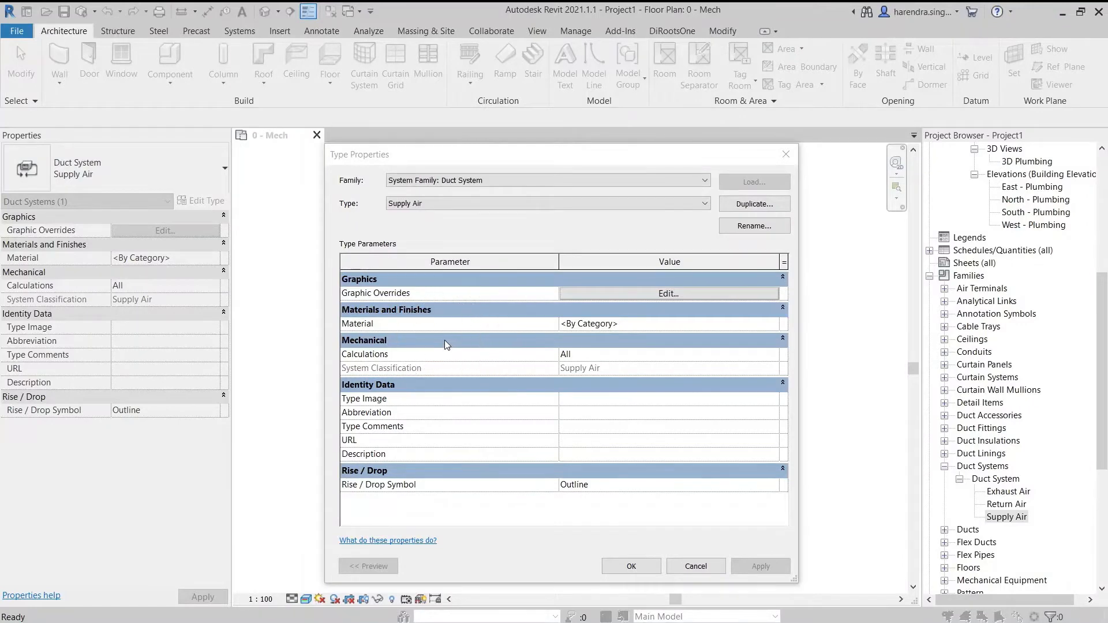
{"action": "left_click", "coordinate": [435, 354]}
{"action": "left_click", "coordinate": [631, 567]}
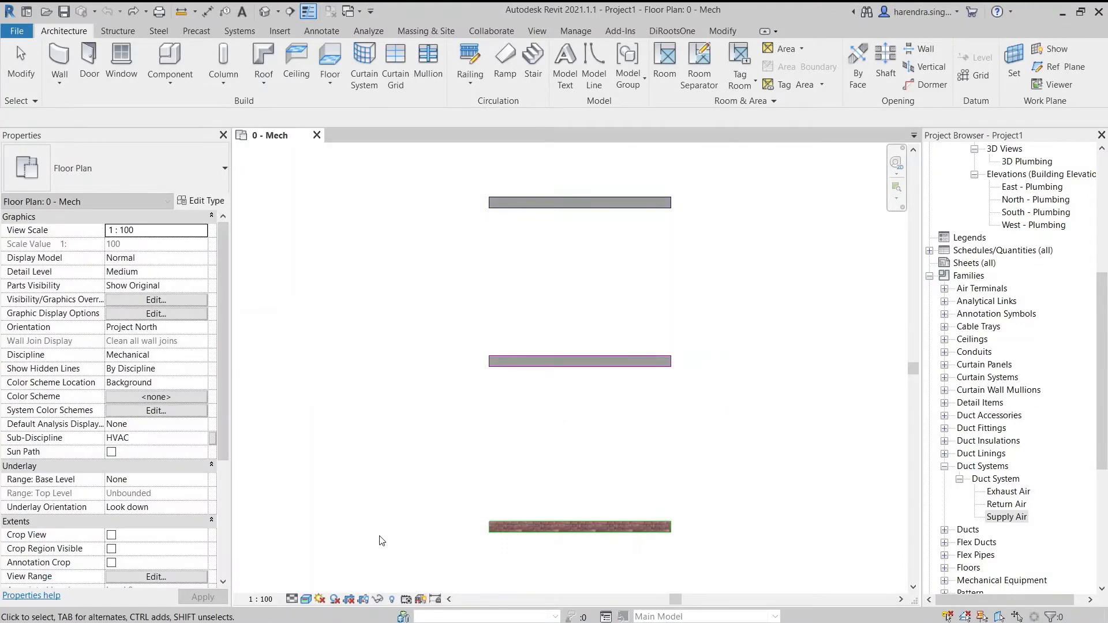
- Return the floor plan to the Hidden Line visual style and examine the supply duct's mechanical and flow properties
{"action": "left_click", "coordinate": [306, 600]}
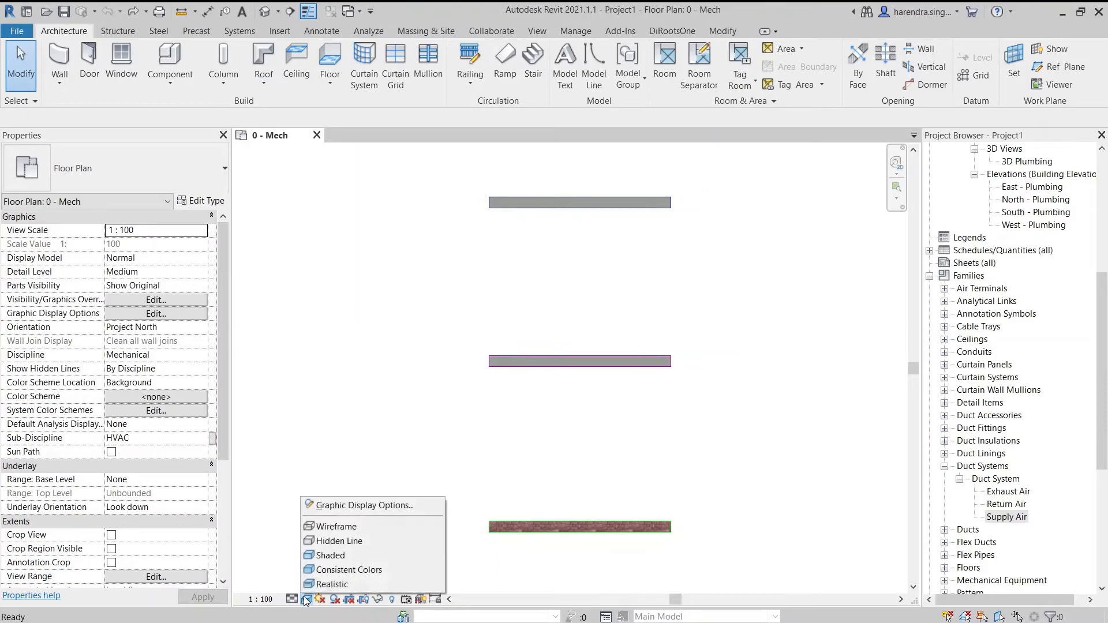
{"action": "left_click", "coordinate": [335, 540]}
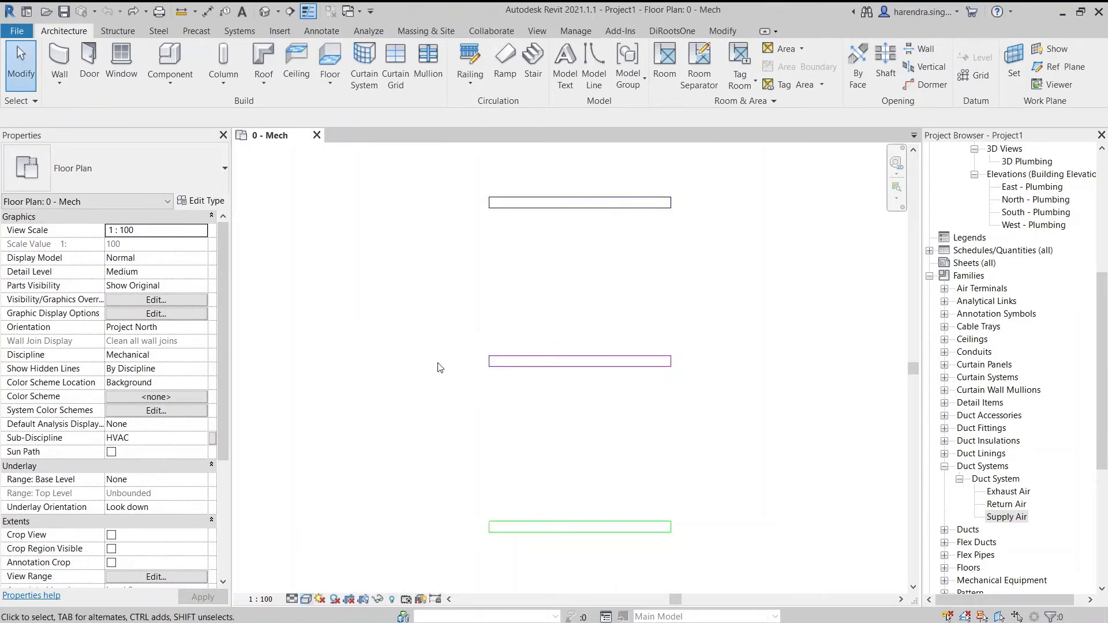
{"action": "left_click", "coordinate": [525, 207]}
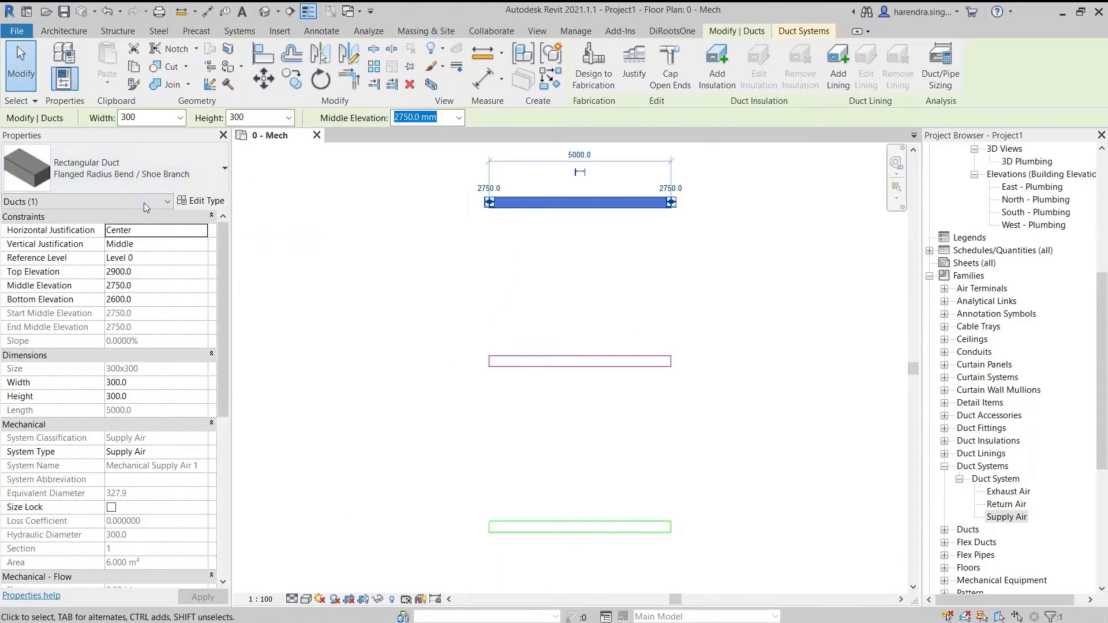
{"action": "left_click_drag", "start_coordinate": [220, 264], "coordinate": [223, 368]}
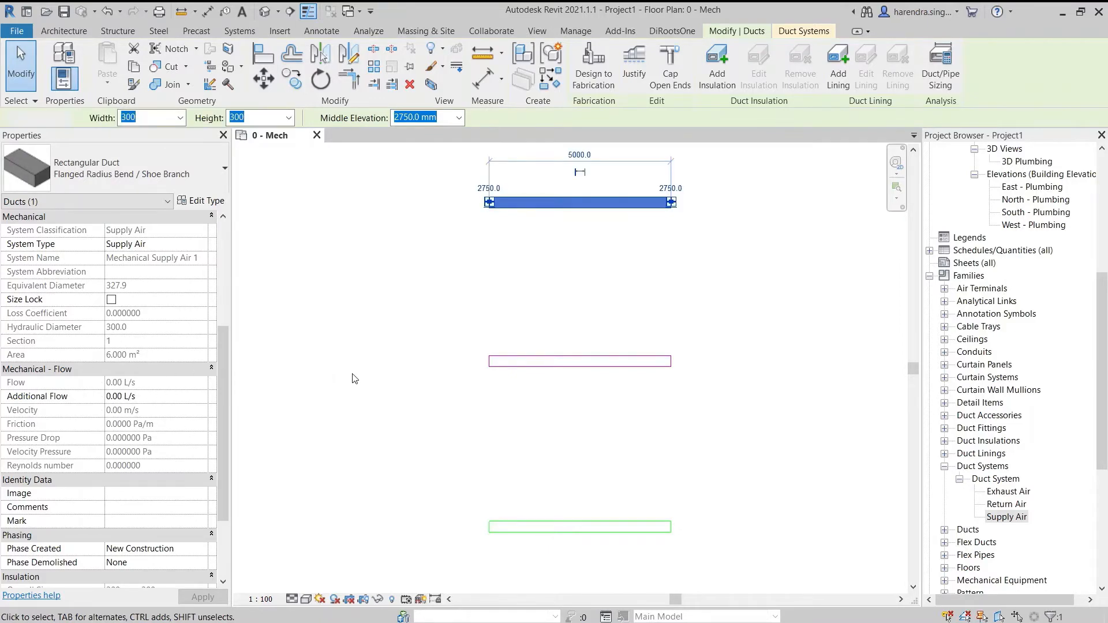
{"action": "key", "text": "Escape"}
- Place a Supply Diffuser air terminal, 600 x 600 Face 300 x 300 Connection, beyond the left end of the supply duct, aligned with its centerline
{"action": "key", "text": "a"}
{"action": "key", "text": "t"}
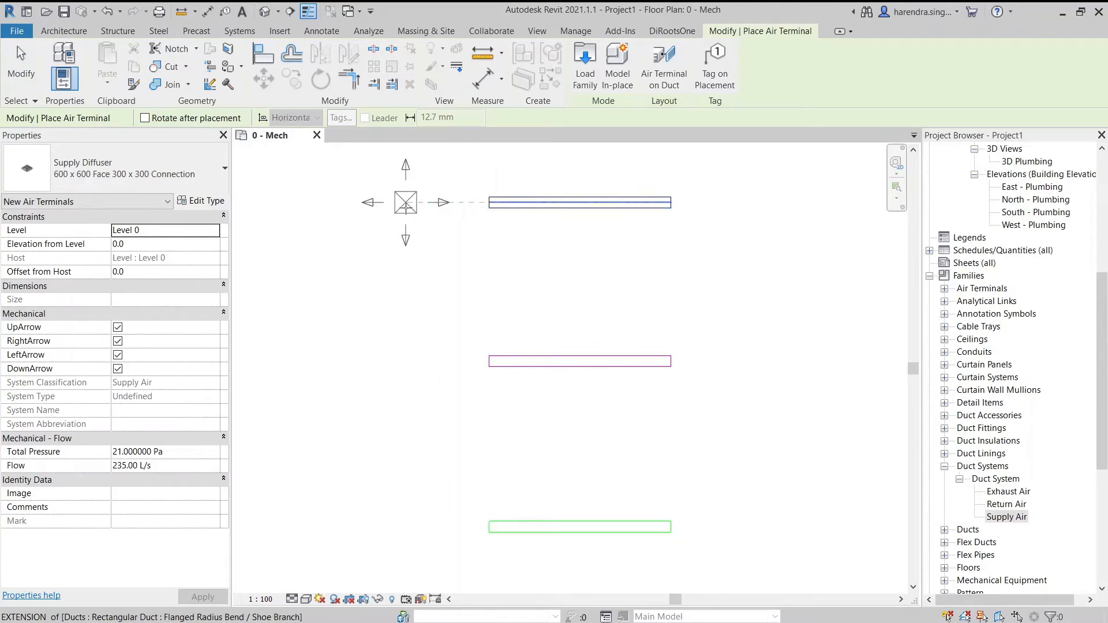
{"action": "left_click", "coordinate": [405, 203]}
{"action": "key", "text": "Escape"}
{"action": "left_click", "coordinate": [413, 217]}
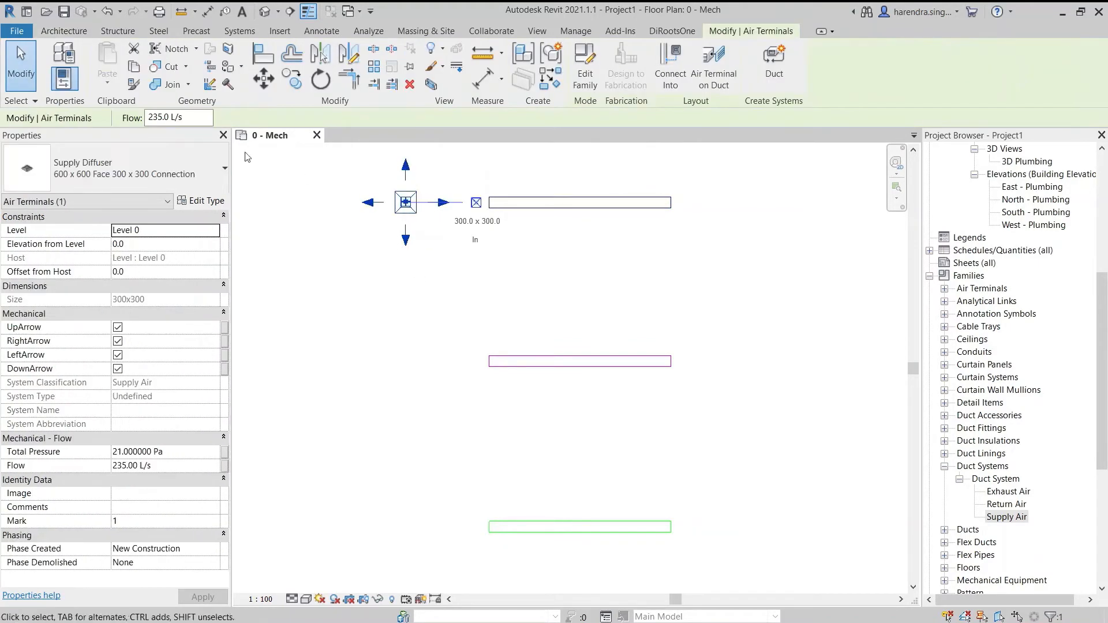
{"action": "left_click", "coordinate": [509, 272]}
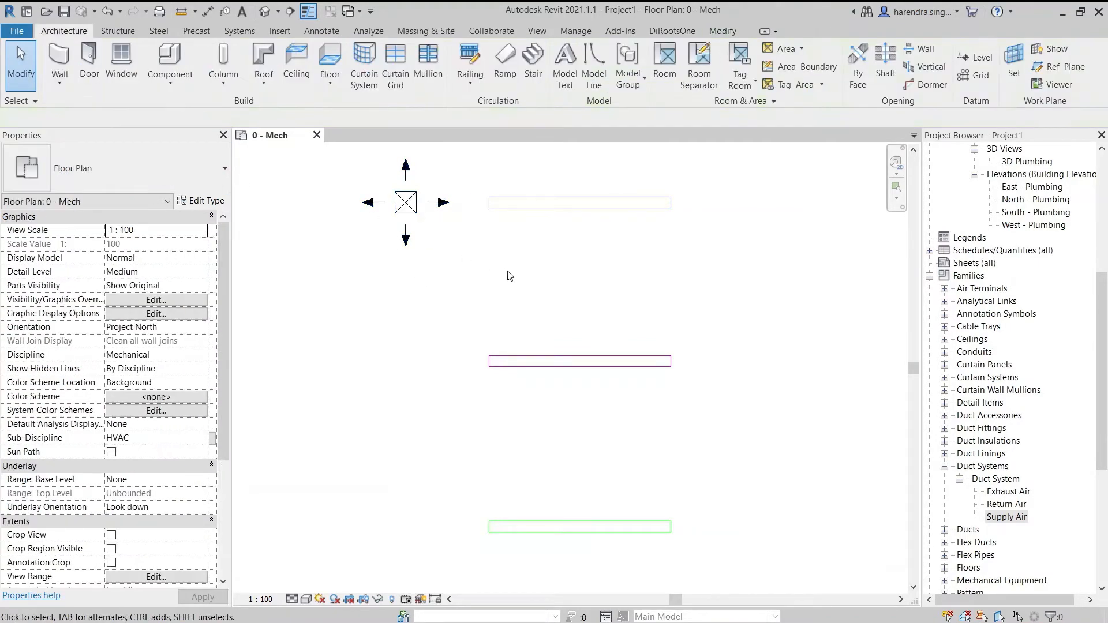
- Extend the left end of the supply duct to the diffuser's connector so both belong to one system
{"action": "left_click", "coordinate": [498, 203]}
{"action": "left_click_drag", "start_coordinate": [493, 207], "coordinate": [411, 203]}
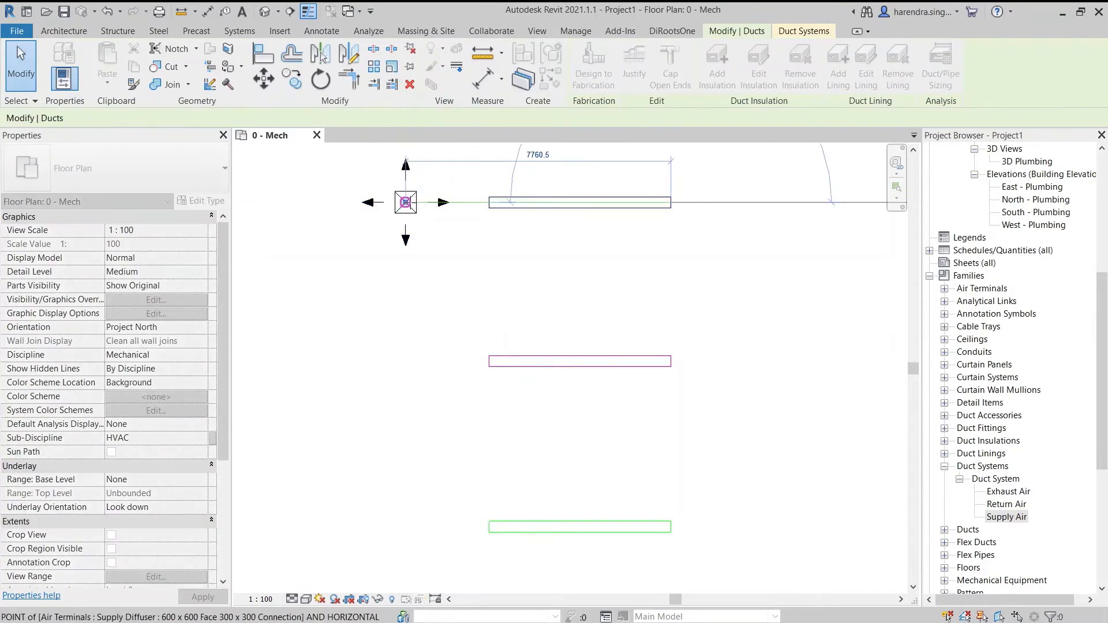
{"action": "left_click", "coordinate": [406, 203]}
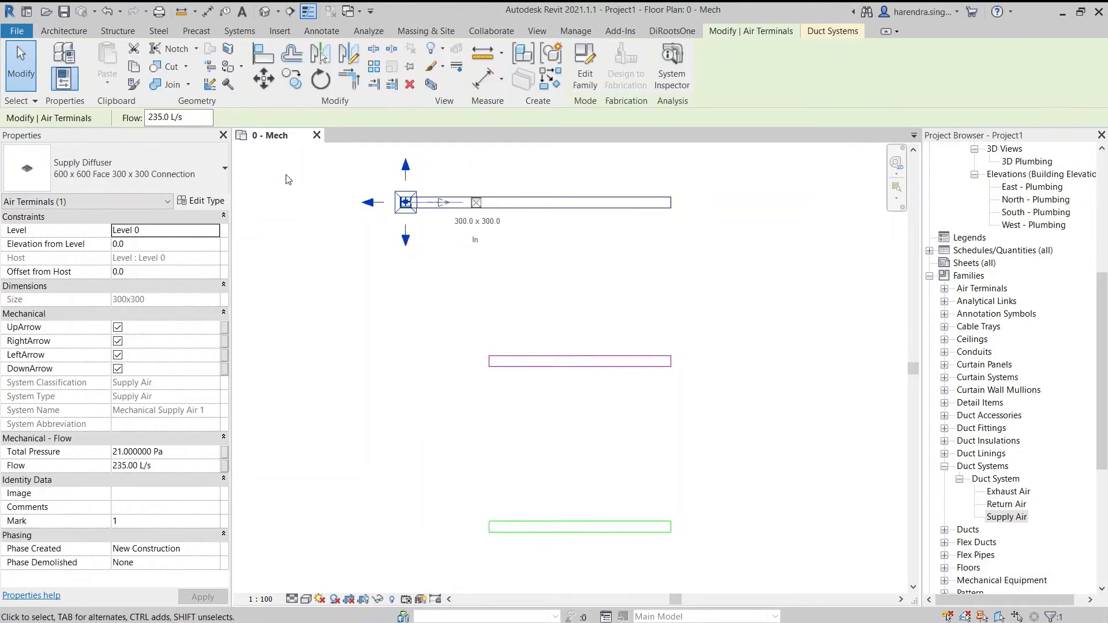
{"action": "left_click", "coordinate": [499, 268]}
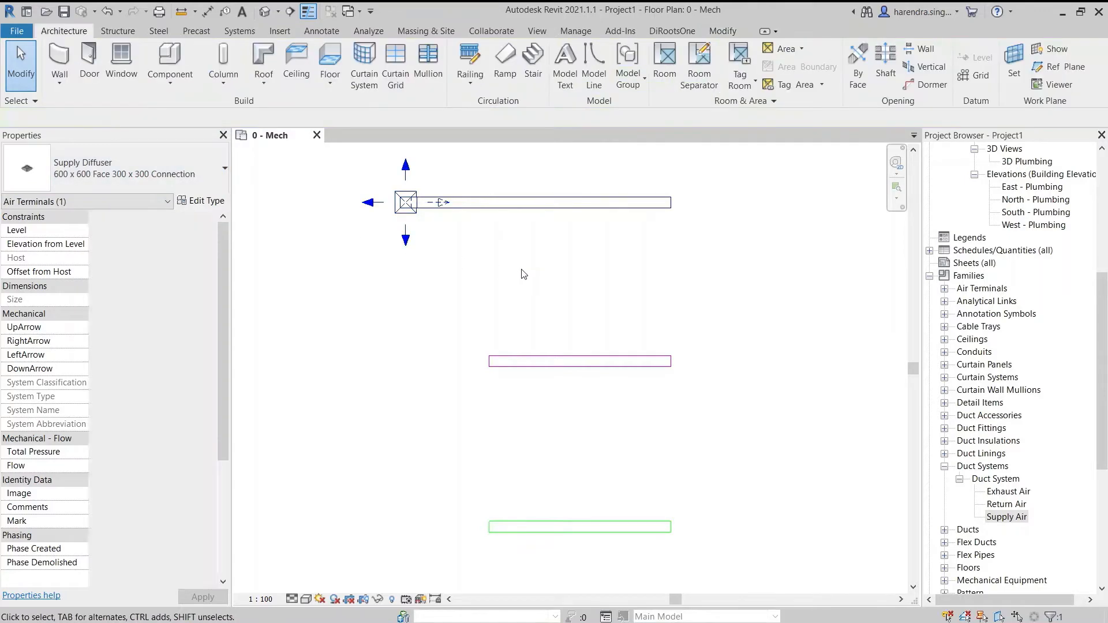
- Examine the flow, velocity, friction and pressure drop properties of the connected supply duct and the flow of its diffuser
{"action": "left_click", "coordinate": [535, 205]}
{"action": "scroll", "coordinate": [159, 474], "scroll_direction": "down", "scroll_amount": 3}
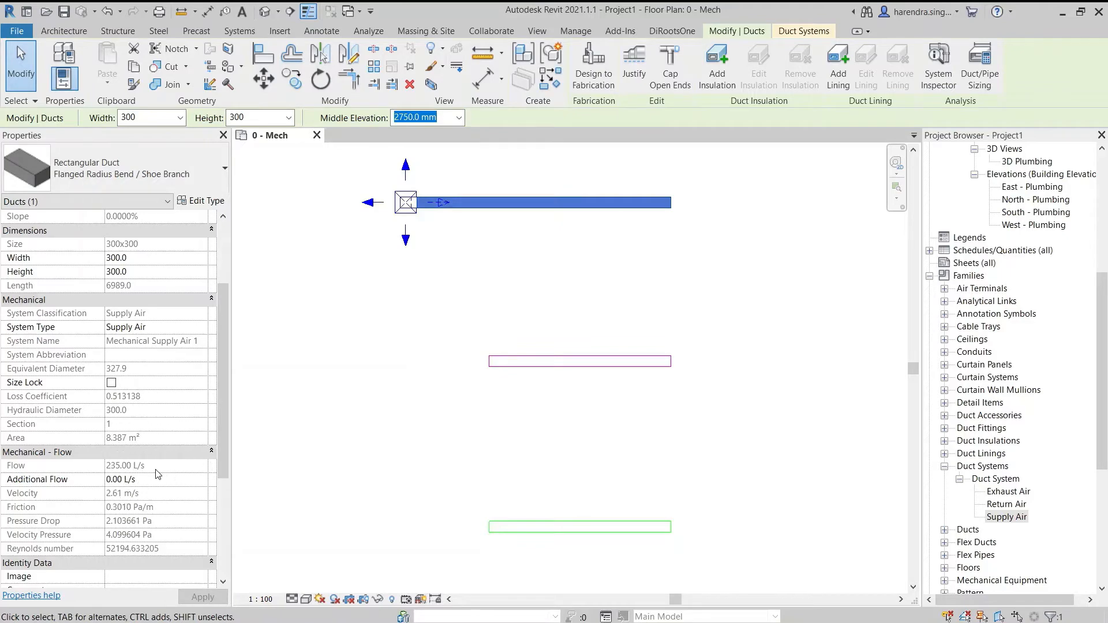
{"action": "left_click", "coordinate": [389, 363]}
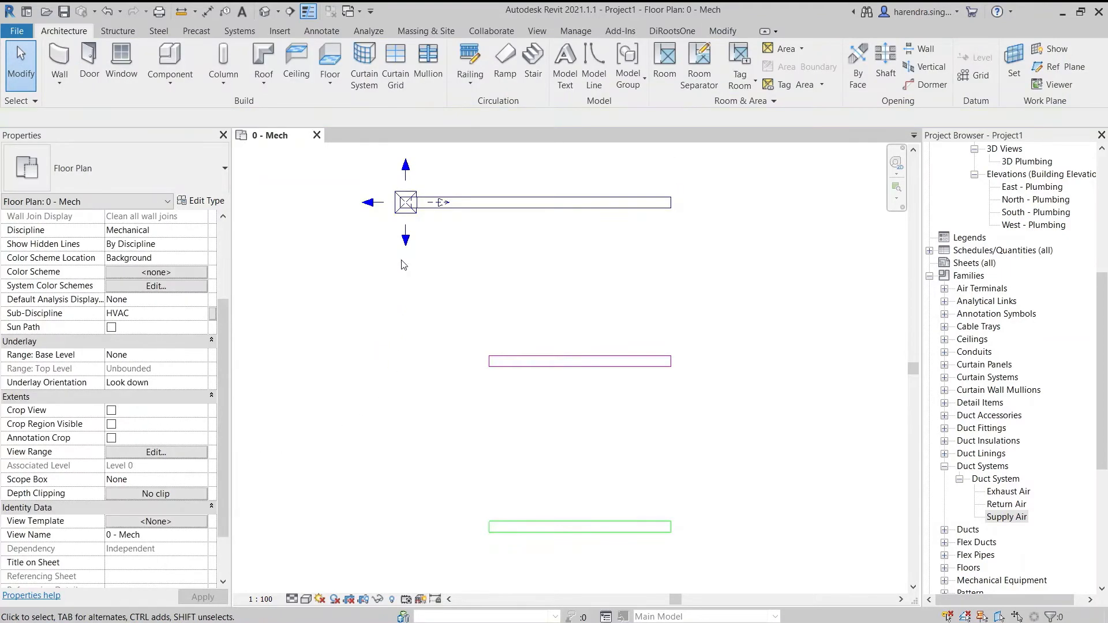
{"action": "left_click", "coordinate": [407, 211]}
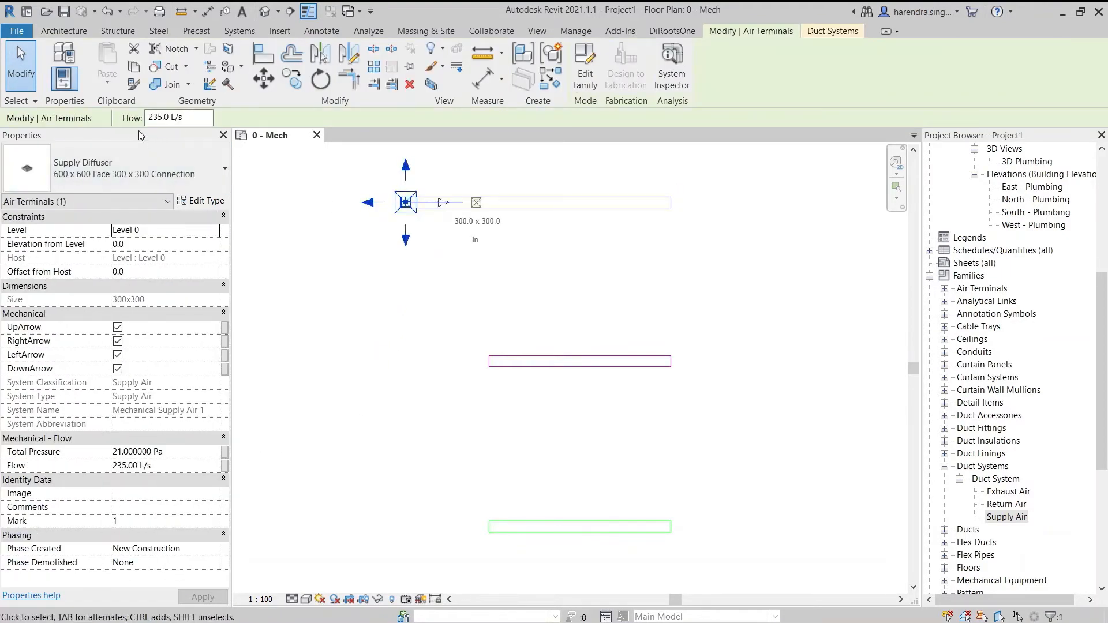
{"action": "left_click", "coordinate": [482, 314]}
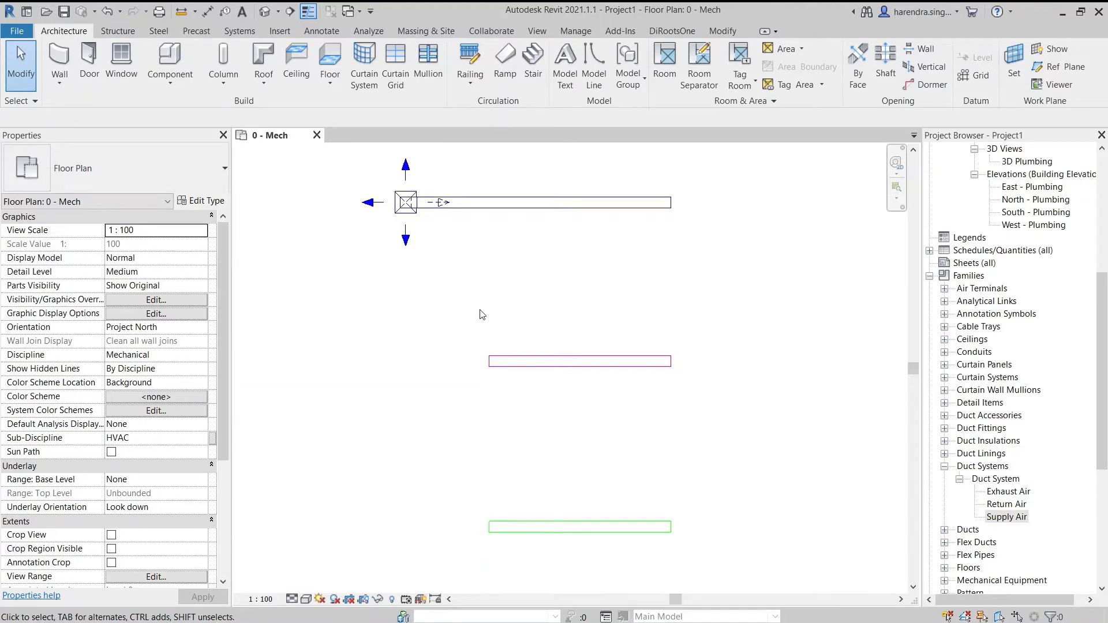
{"action": "left_click", "coordinate": [482, 314]}
- Set the Calculations parameter of the Supply Air duct system type to None
{"action": "left_click", "coordinate": [1001, 517]}
{"action": "right_click", "coordinate": [1001, 517]}
{"action": "left_click", "coordinate": [1017, 463]}
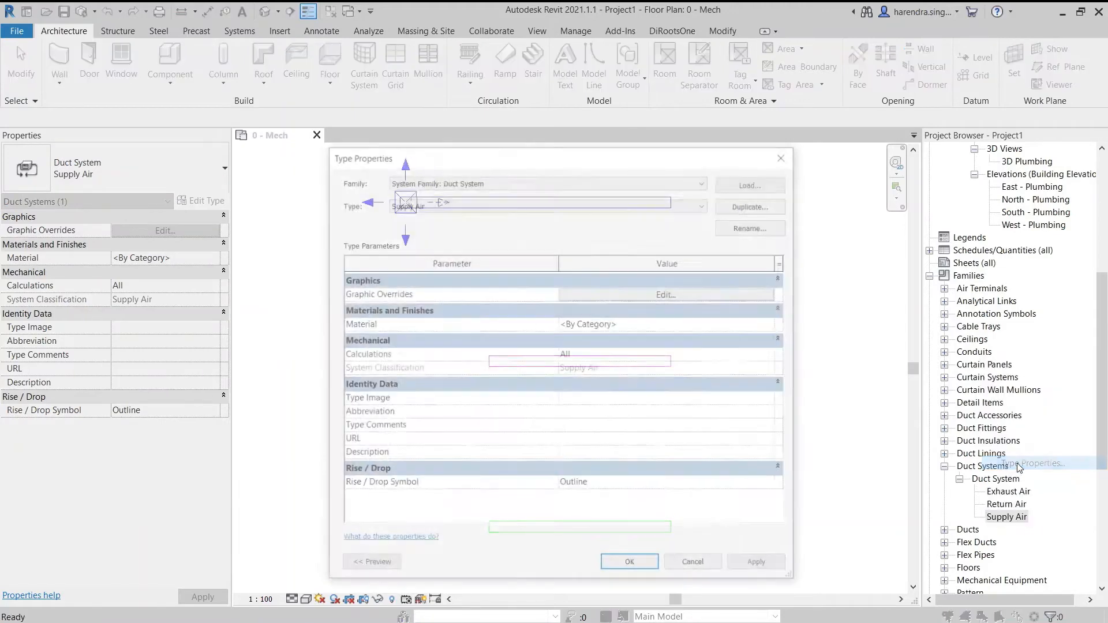
{"action": "left_click", "coordinate": [660, 356]}
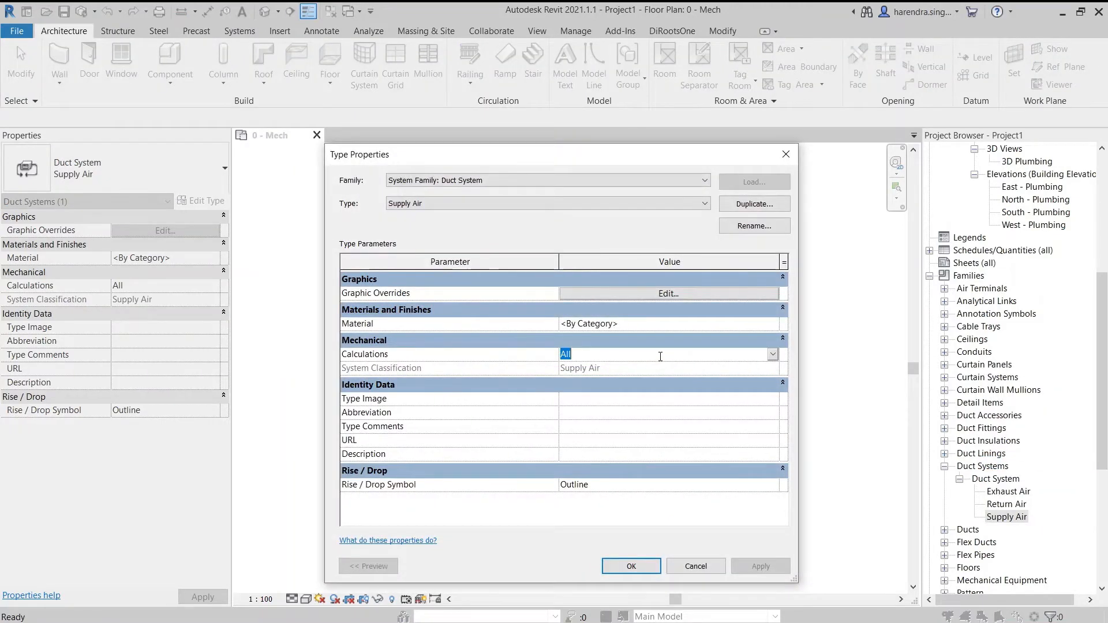
{"action": "left_click", "coordinate": [772, 353]}
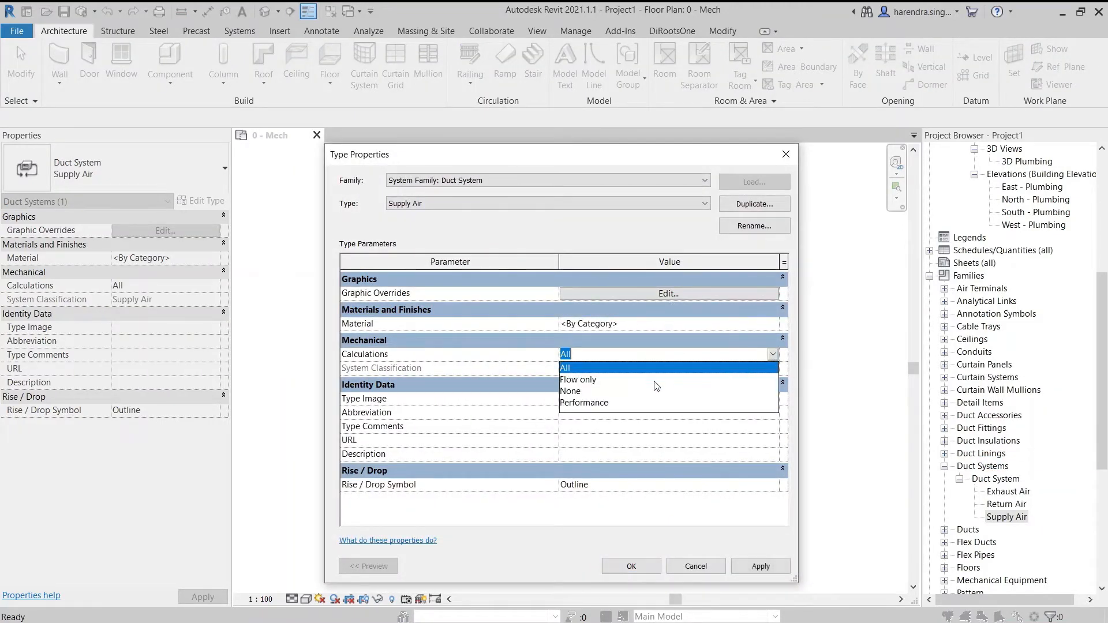
{"action": "left_click", "coordinate": [578, 392]}
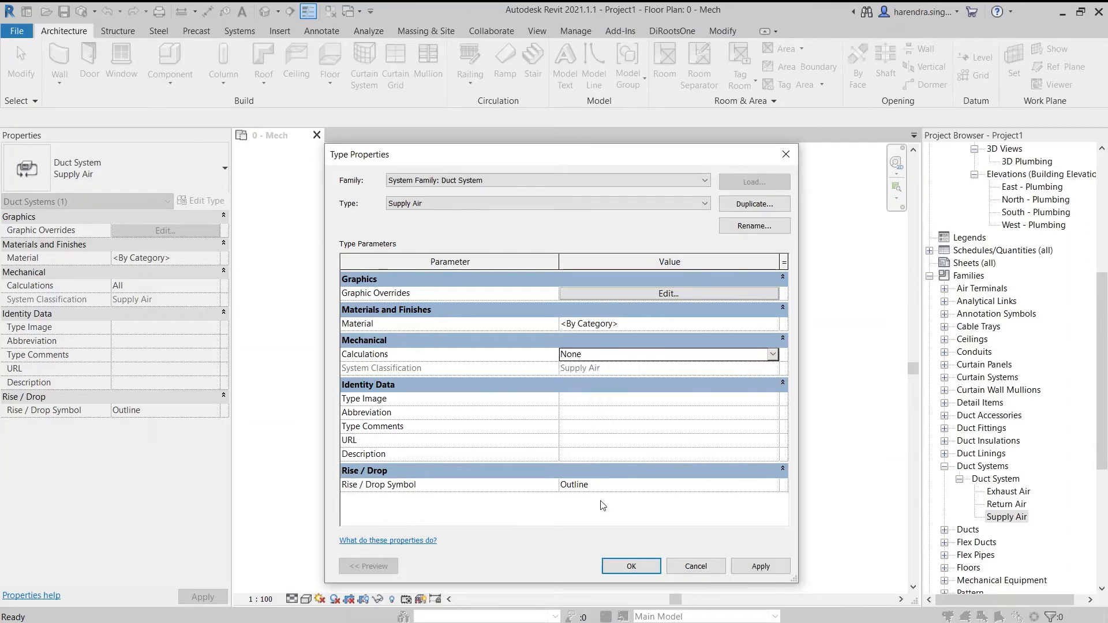
{"action": "left_click", "coordinate": [631, 566]}
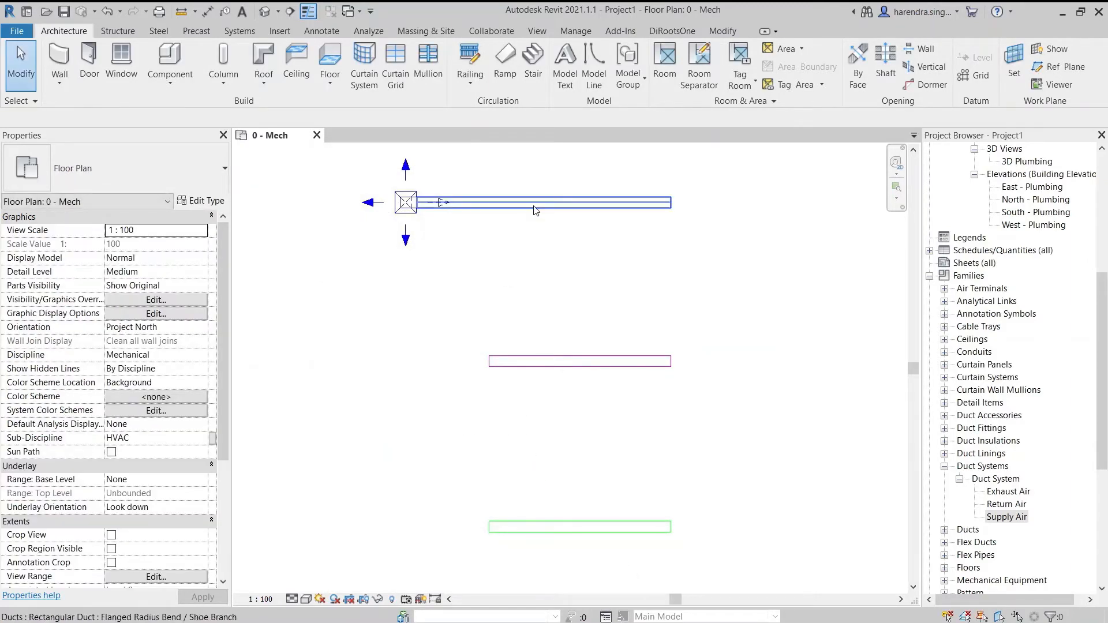
- Check the supply duct's mechanical flow properties with system calculations set to None
{"action": "left_click", "coordinate": [532, 205]}
{"action": "scroll", "coordinate": [137, 409], "scroll_direction": "down", "scroll_amount": 4}
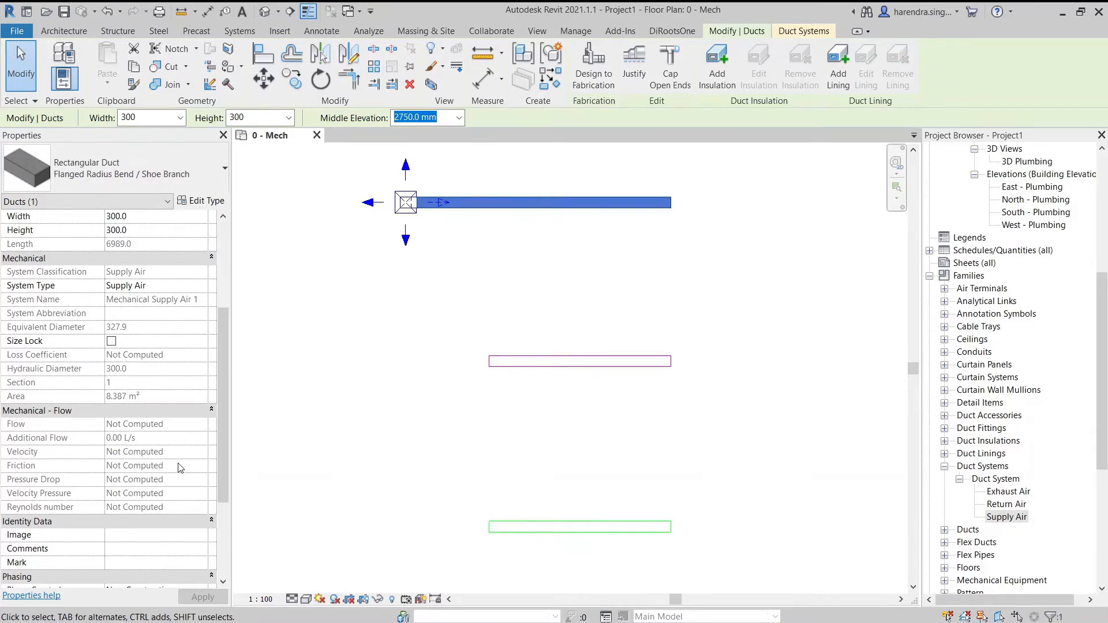
{"action": "left_click", "coordinate": [240, 455]}
- Set the Calculations parameter of the Supply Air duct system type to Flow only and apply it
{"action": "left_click", "coordinate": [1002, 517]}
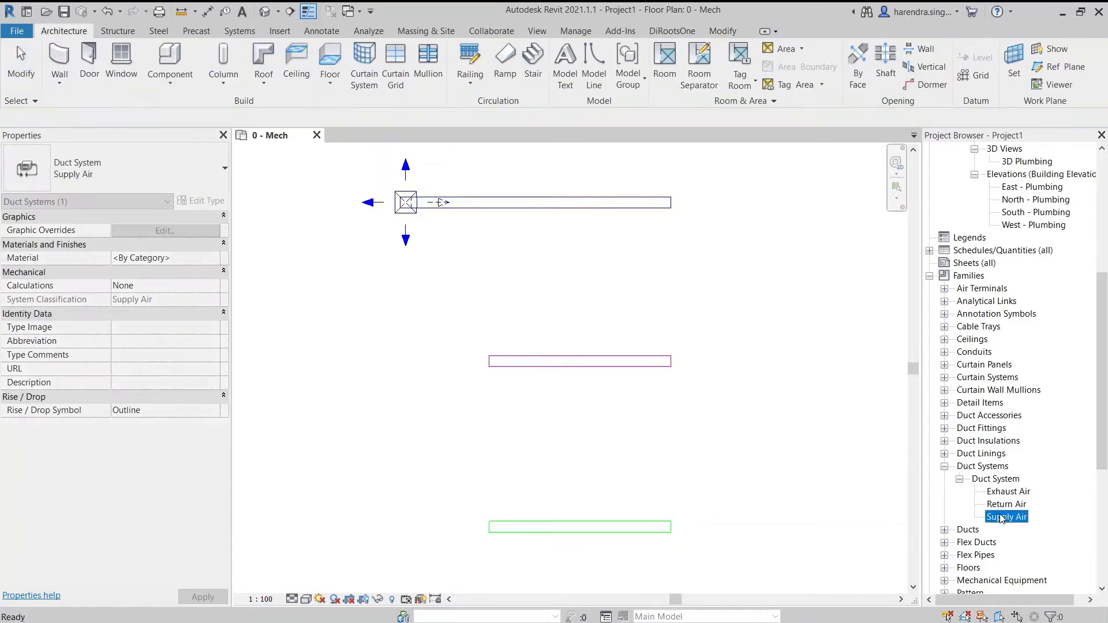
{"action": "right_click", "coordinate": [1002, 518]}
{"action": "left_click", "coordinate": [1026, 462]}
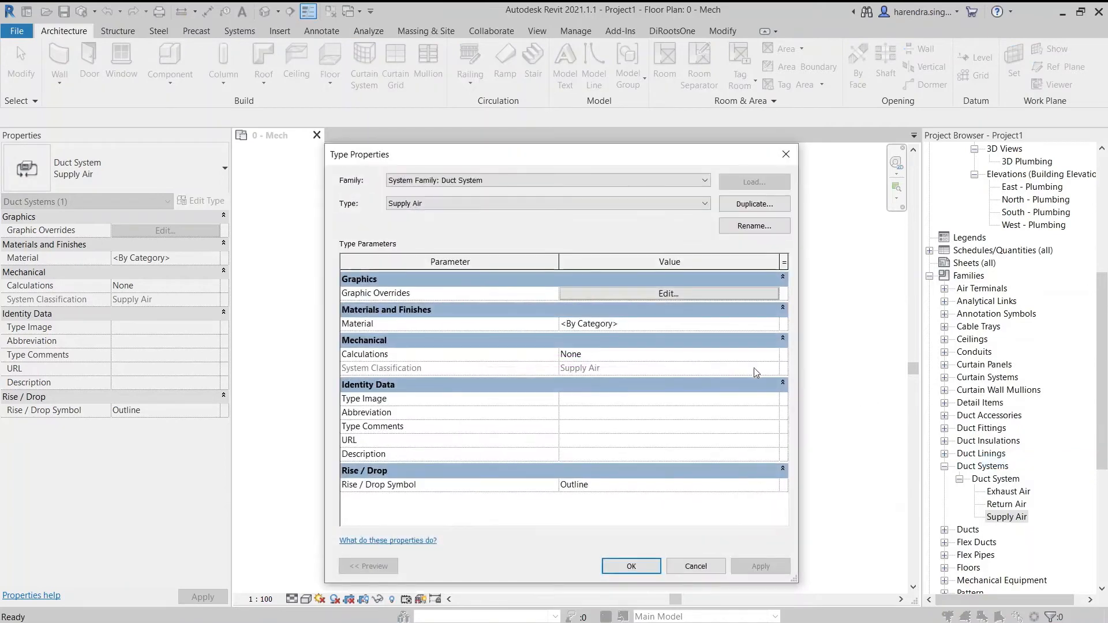
{"action": "left_click", "coordinate": [719, 354]}
{"action": "left_click", "coordinate": [772, 355]}
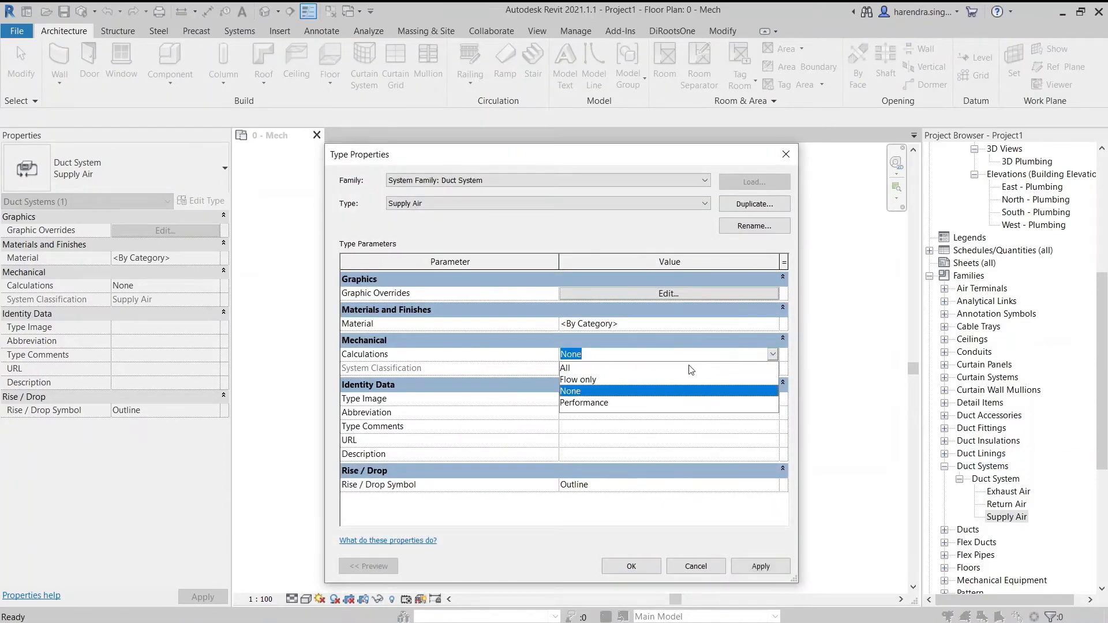
{"action": "left_click", "coordinate": [603, 380]}
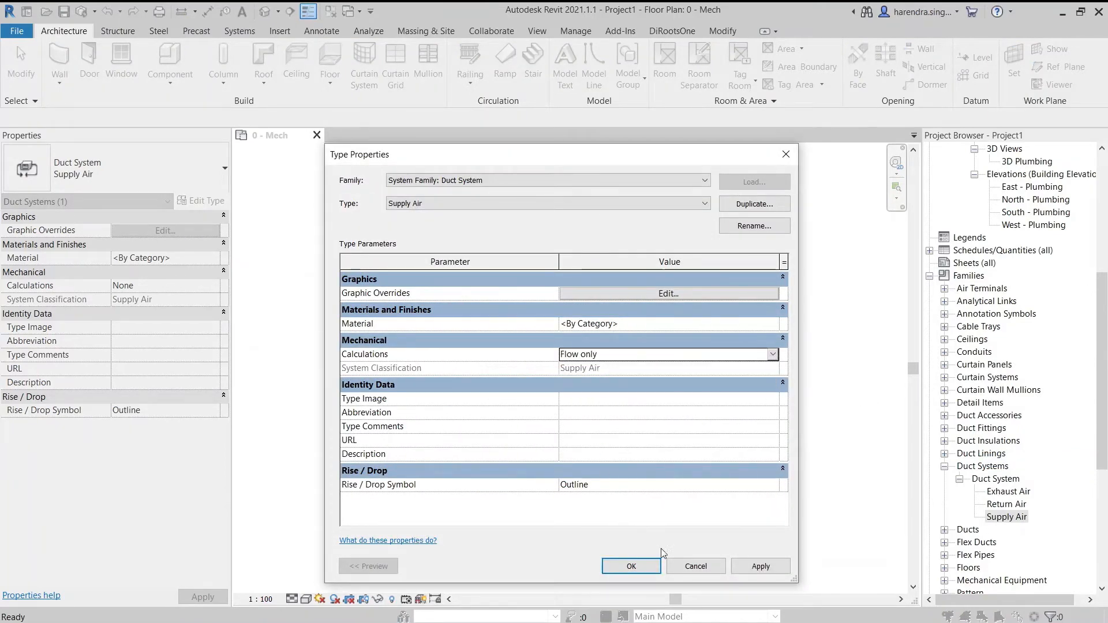
{"action": "left_click", "coordinate": [756, 567]}
{"action": "left_click", "coordinate": [631, 566]}
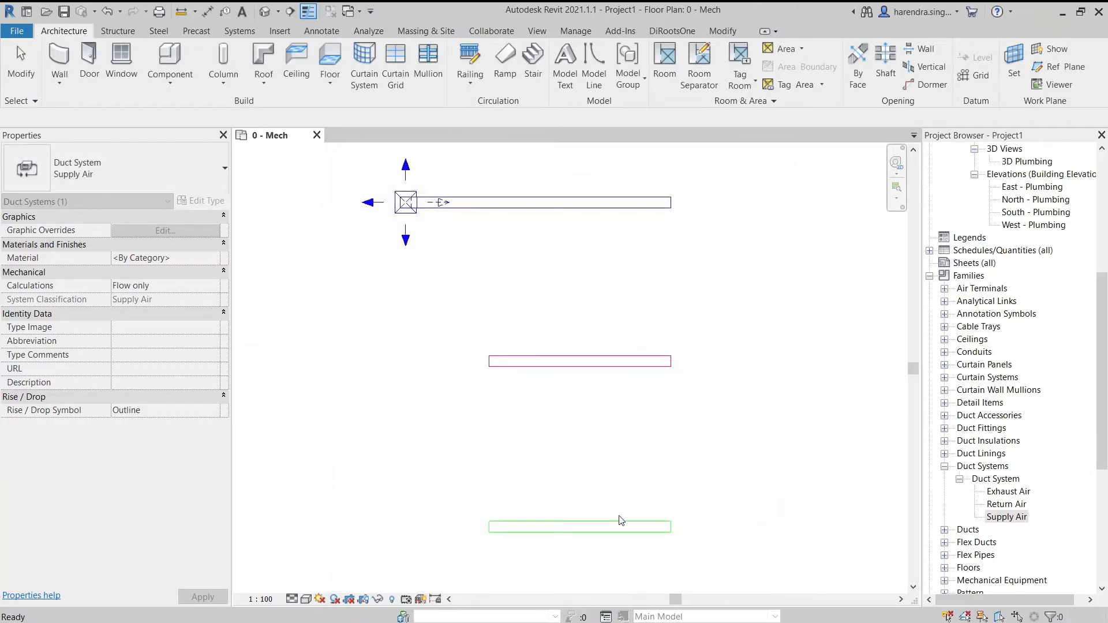
- Check which flow, velocity, friction and pressure properties the supply duct reports with the Flow only calculation
{"action": "left_click", "coordinate": [543, 208]}
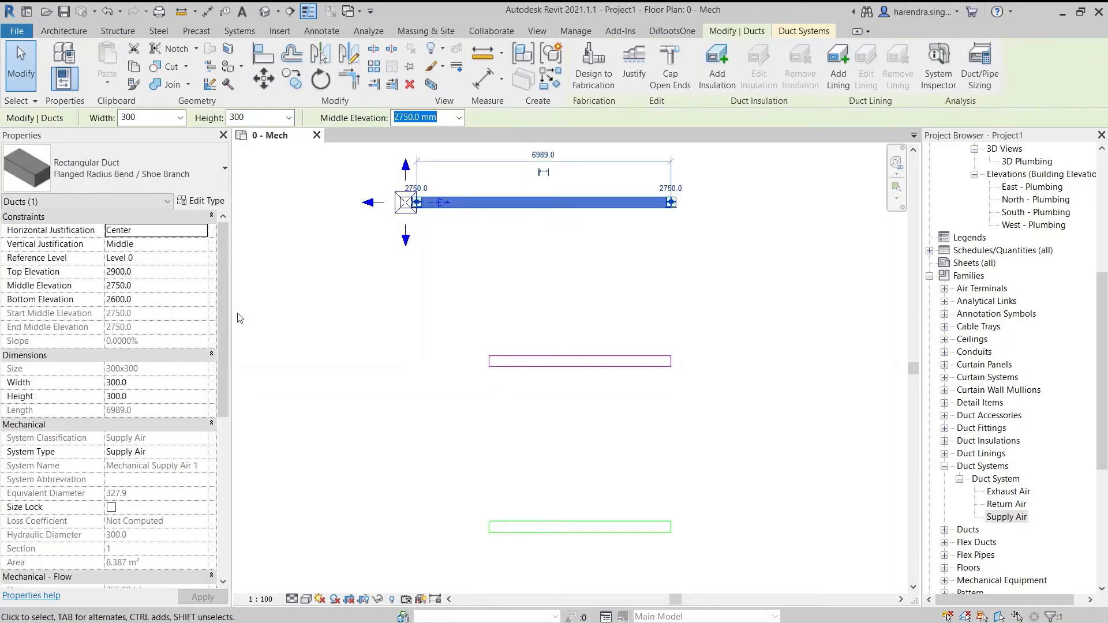
{"action": "scroll", "coordinate": [226, 330], "scroll_direction": "down", "scroll_amount": 5}
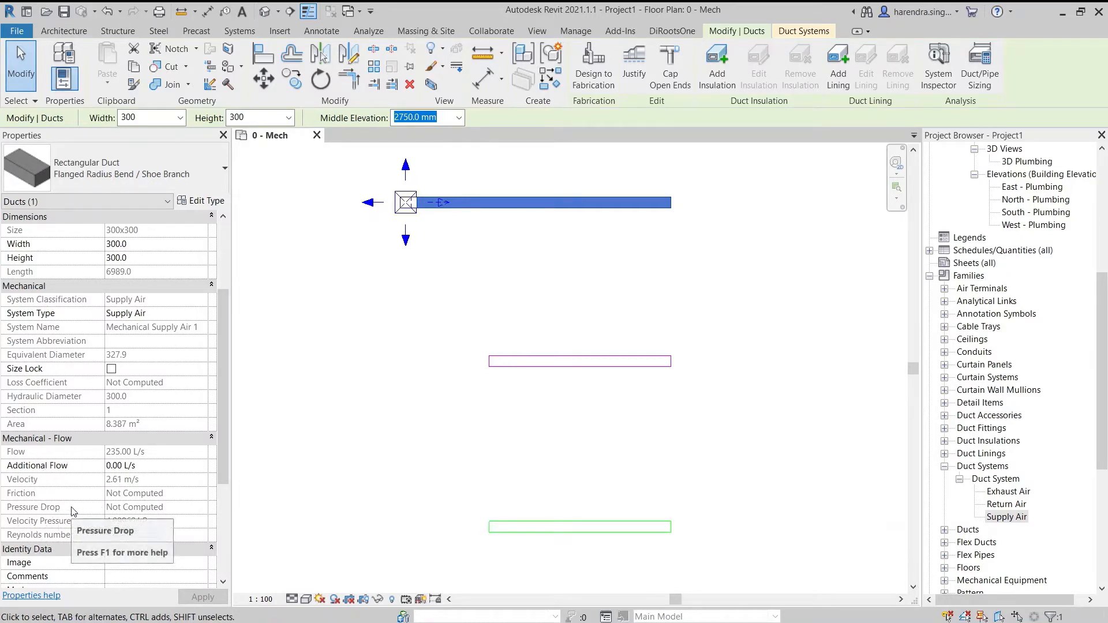
{"action": "left_click", "coordinate": [404, 446]}
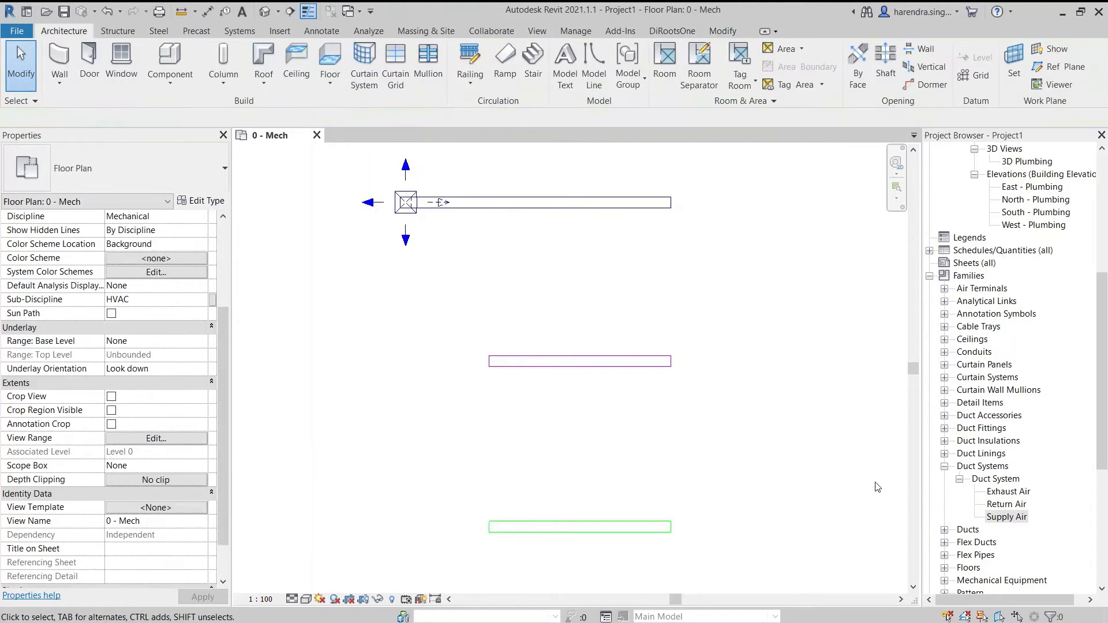
- Set the Calculations parameter of the Supply Air duct system type to Performance and confirm it
{"action": "left_click", "coordinate": [1003, 517]}
{"action": "right_click", "coordinate": [1002, 517]}
{"action": "left_click", "coordinate": [1007, 458]}
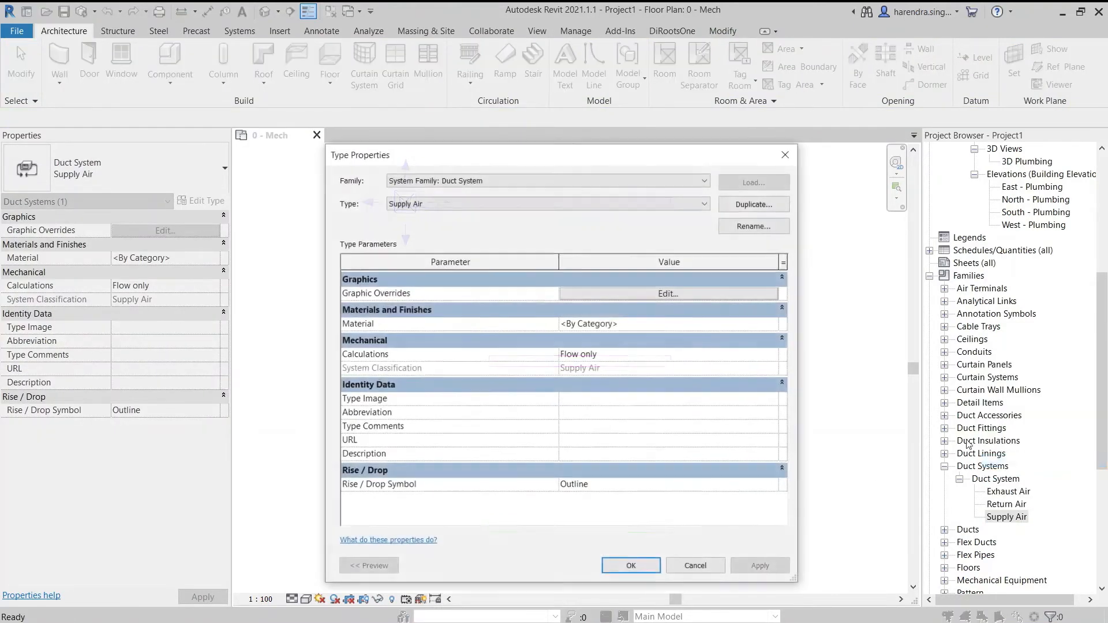
{"action": "left_click", "coordinate": [673, 353]}
{"action": "left_click", "coordinate": [773, 354]}
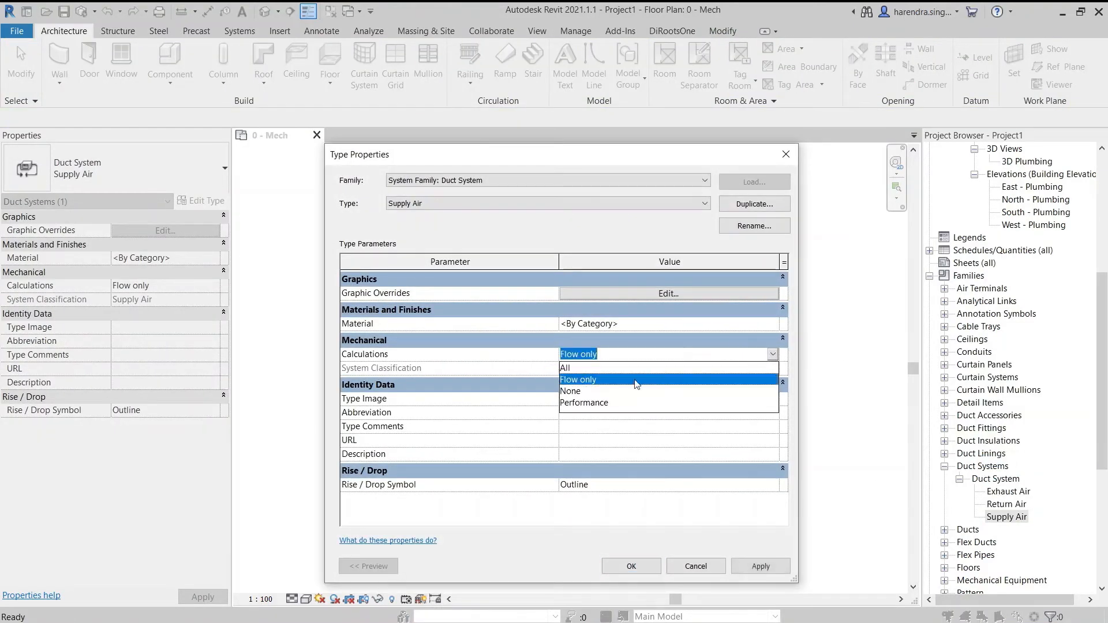
{"action": "left_click", "coordinate": [592, 403]}
{"action": "left_click", "coordinate": [630, 566]}
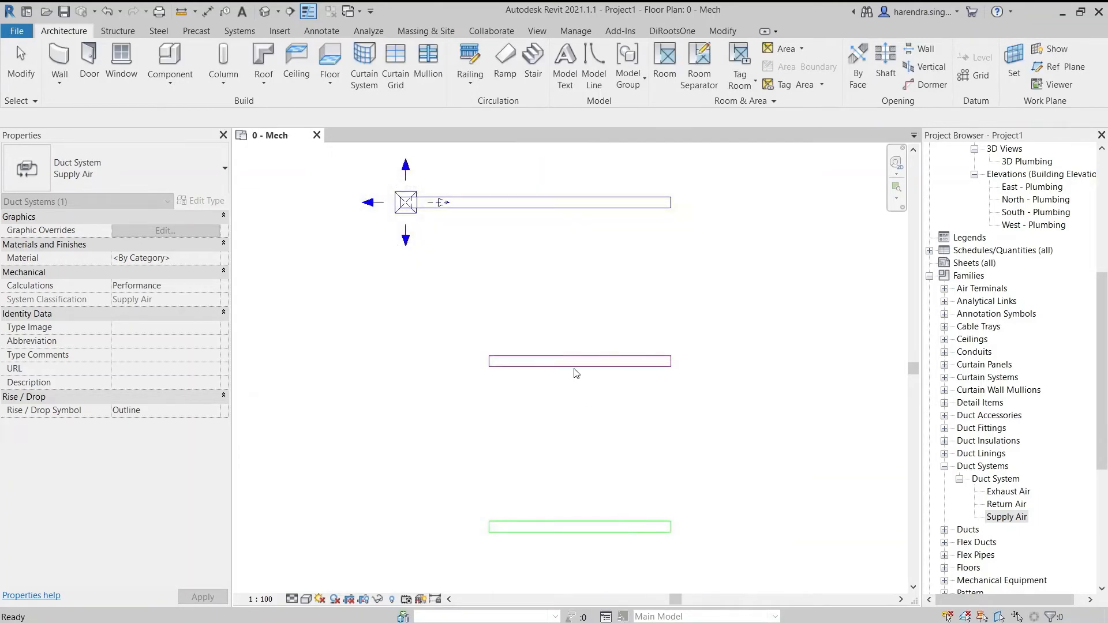
- Check the supply duct's mechanical and flow properties with the Performance calculation
{"action": "left_click", "coordinate": [536, 219]}
{"action": "left_click", "coordinate": [536, 203]}
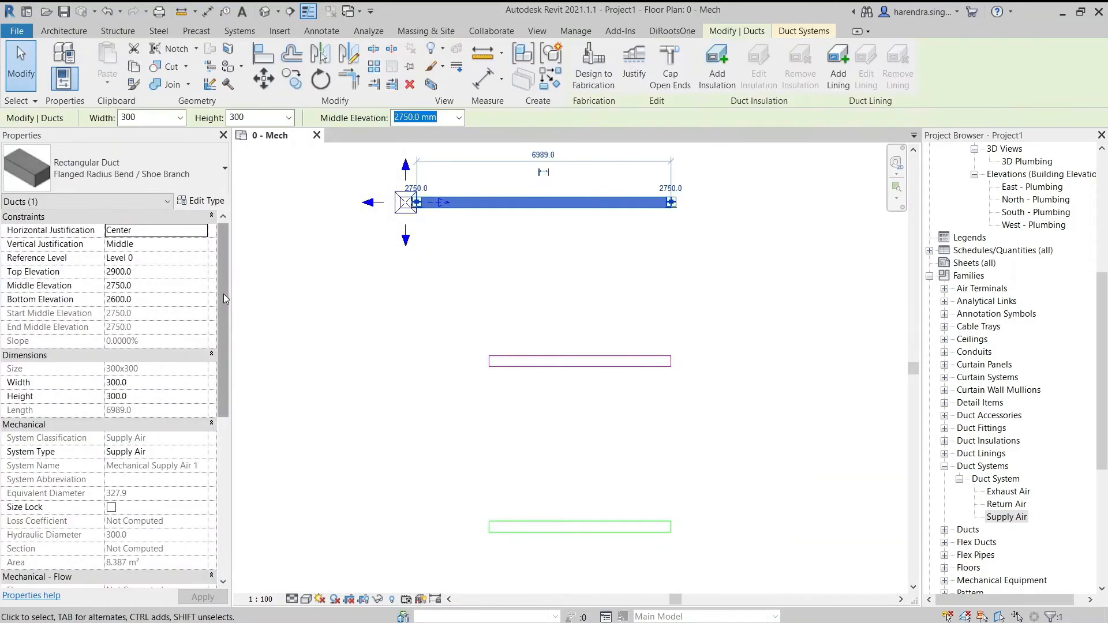
{"action": "left_click_drag", "start_coordinate": [224, 293], "coordinate": [228, 352]}
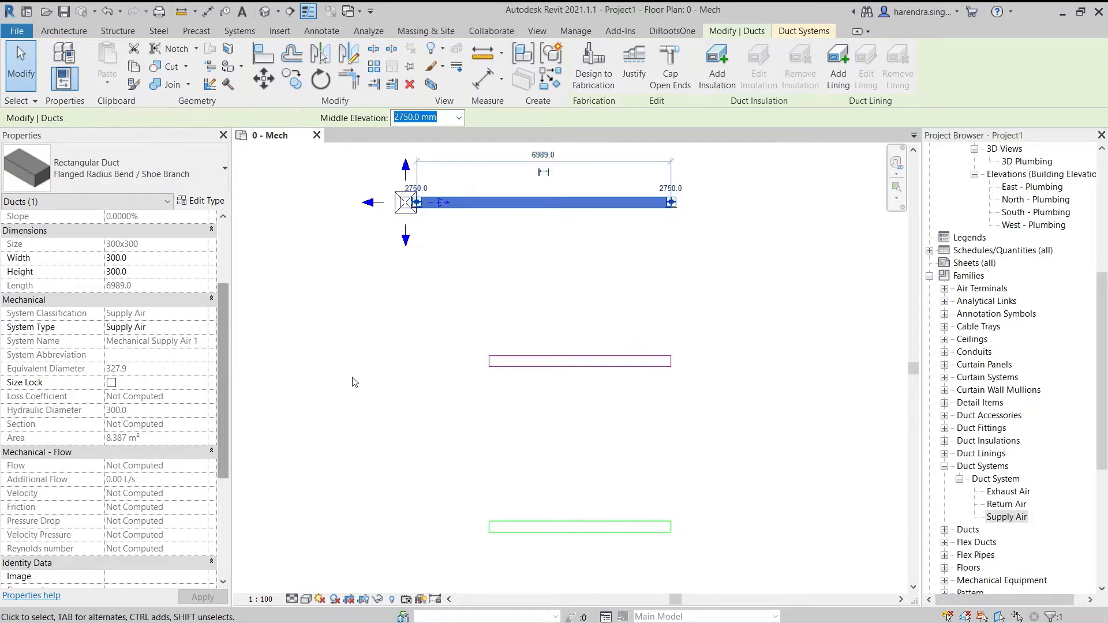
{"action": "left_click", "coordinate": [366, 388]}
- Set the Calculations parameter of the Supply Air duct system type to All and confirm it
{"action": "right_click", "coordinate": [990, 515]}
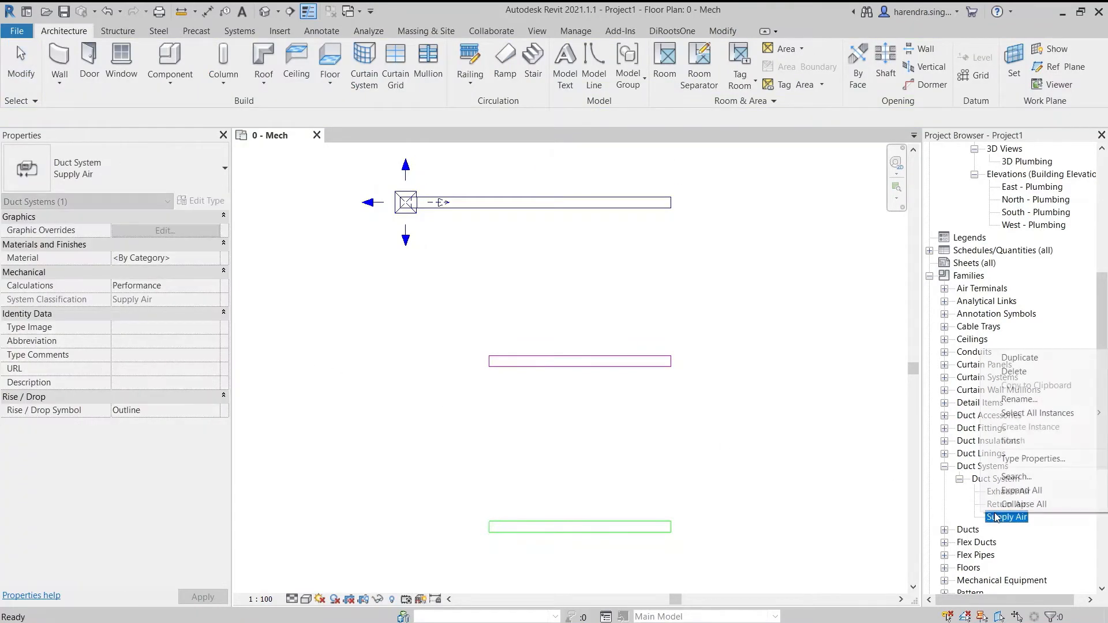
{"action": "left_click", "coordinate": [1016, 459]}
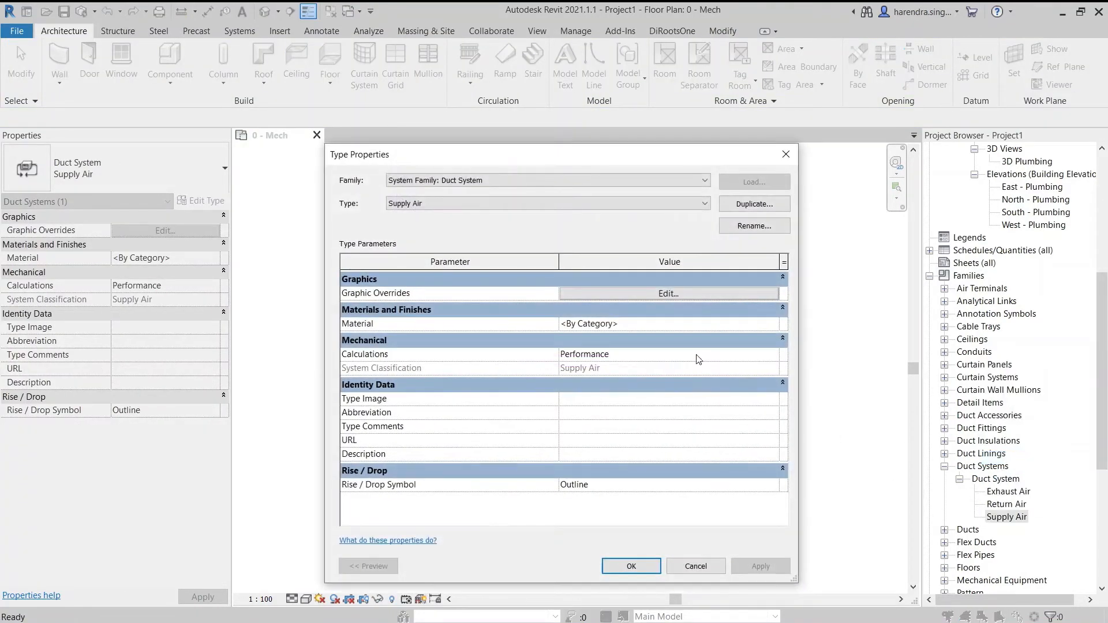
{"action": "left_click", "coordinate": [766, 358]}
{"action": "left_click", "coordinate": [773, 354]}
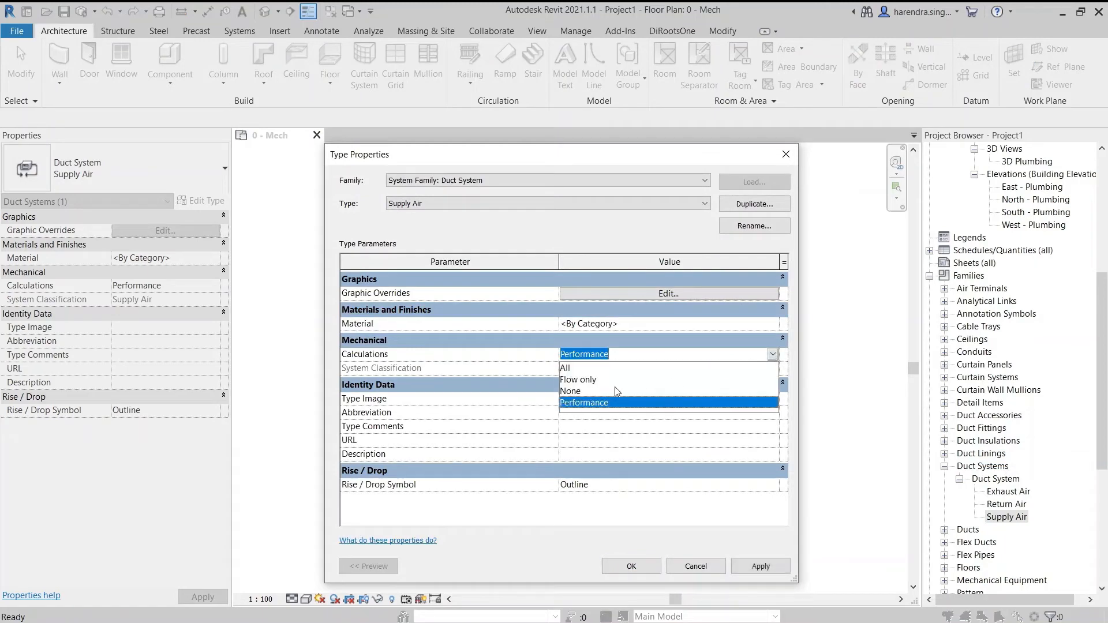
{"action": "left_click", "coordinate": [566, 369]}
{"action": "left_click", "coordinate": [647, 566]}
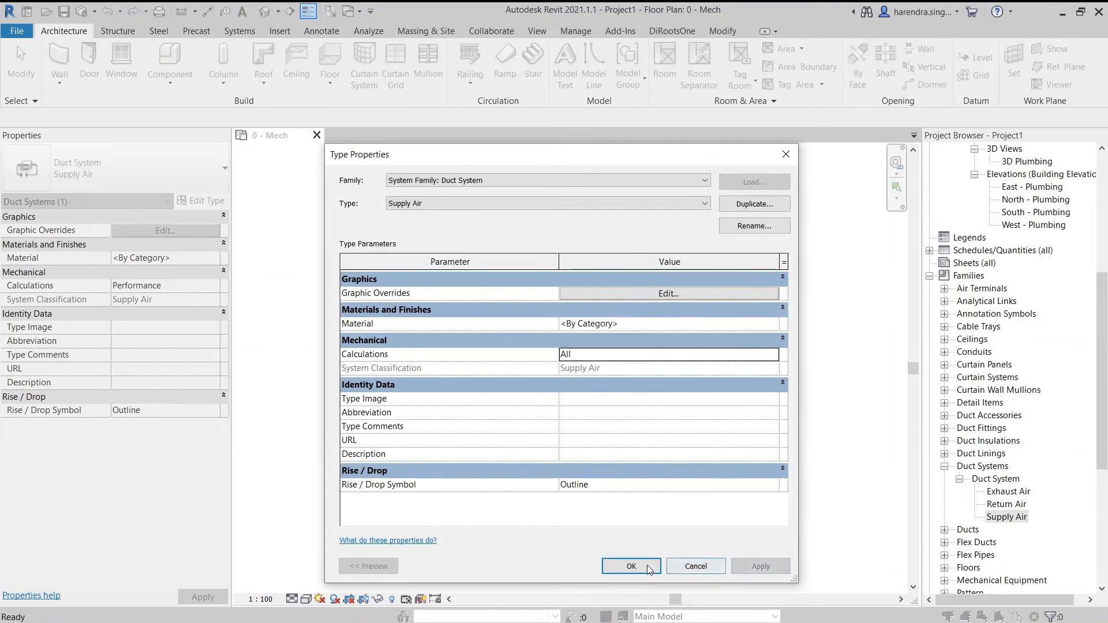
- Check the supply duct's loss coefficient, flow, velocity, friction and pressure properties with all calculations enabled
{"action": "left_click", "coordinate": [563, 211]}
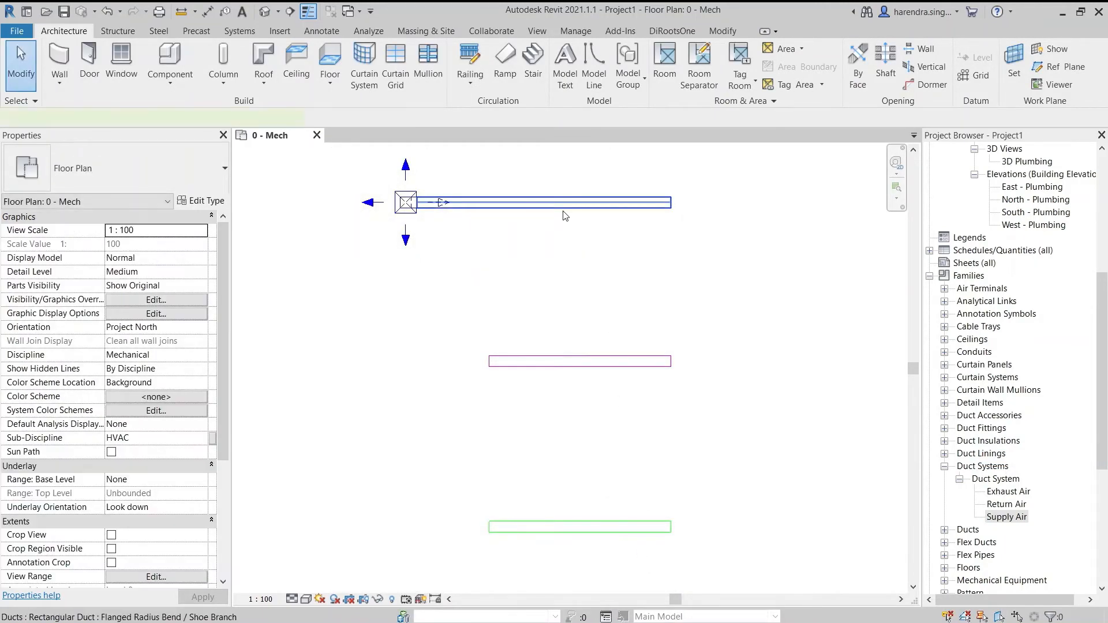
{"action": "scroll", "coordinate": [224, 386], "scroll_direction": "down", "scroll_amount": 3}
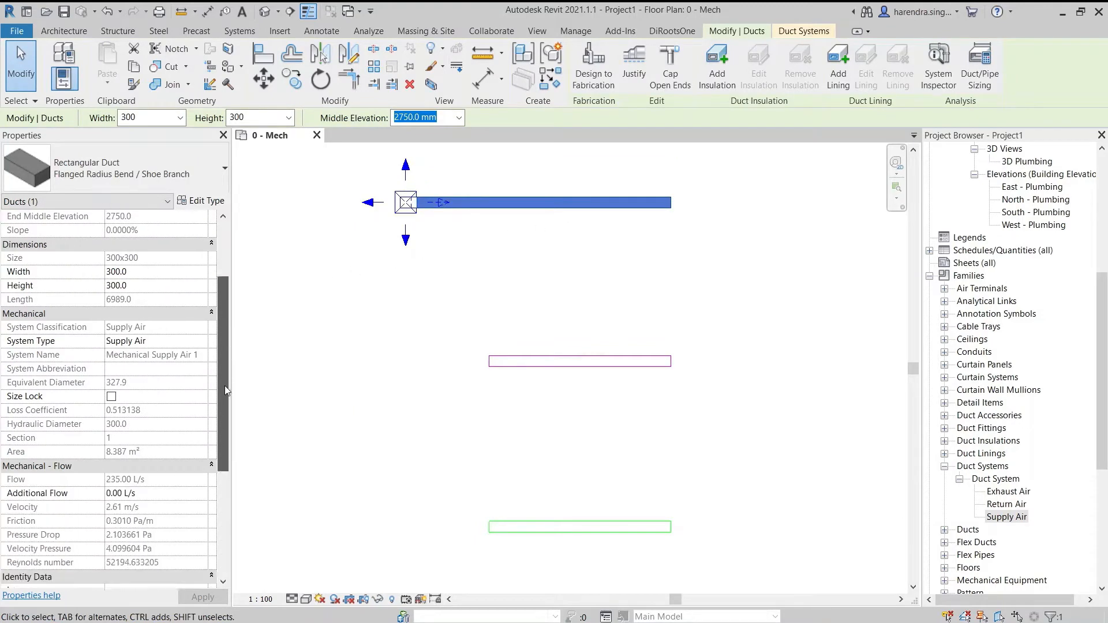
{"action": "left_click", "coordinate": [199, 500]}
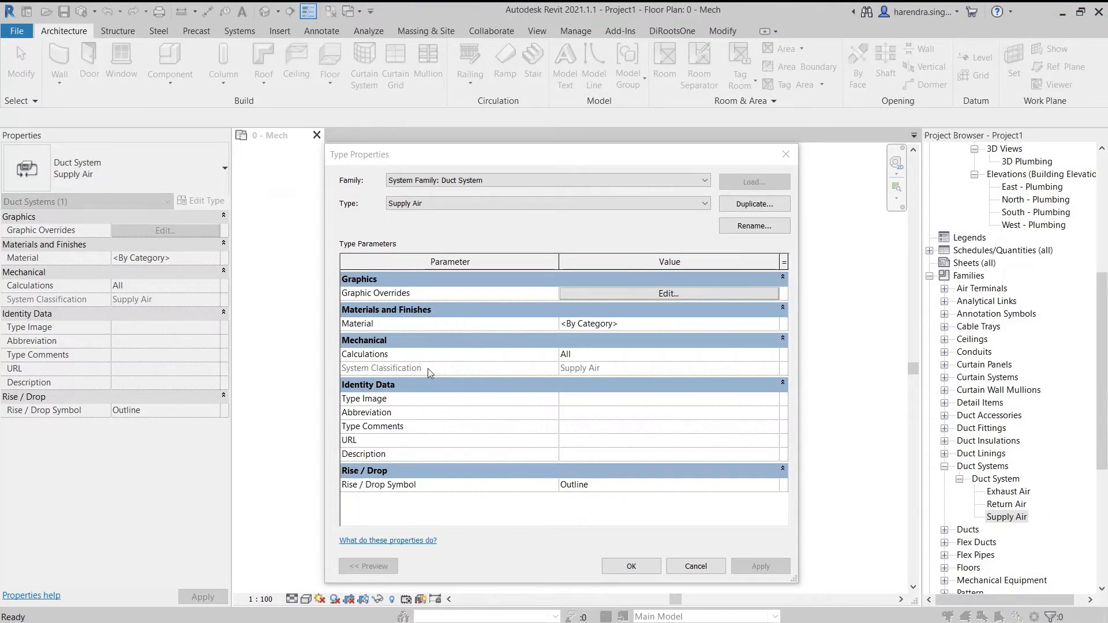
- Close the type properties and compare the System Classification property of the supply, return and exhaust ducts
{"action": "left_click", "coordinate": [629, 566]}
{"action": "left_click", "coordinate": [585, 454]}
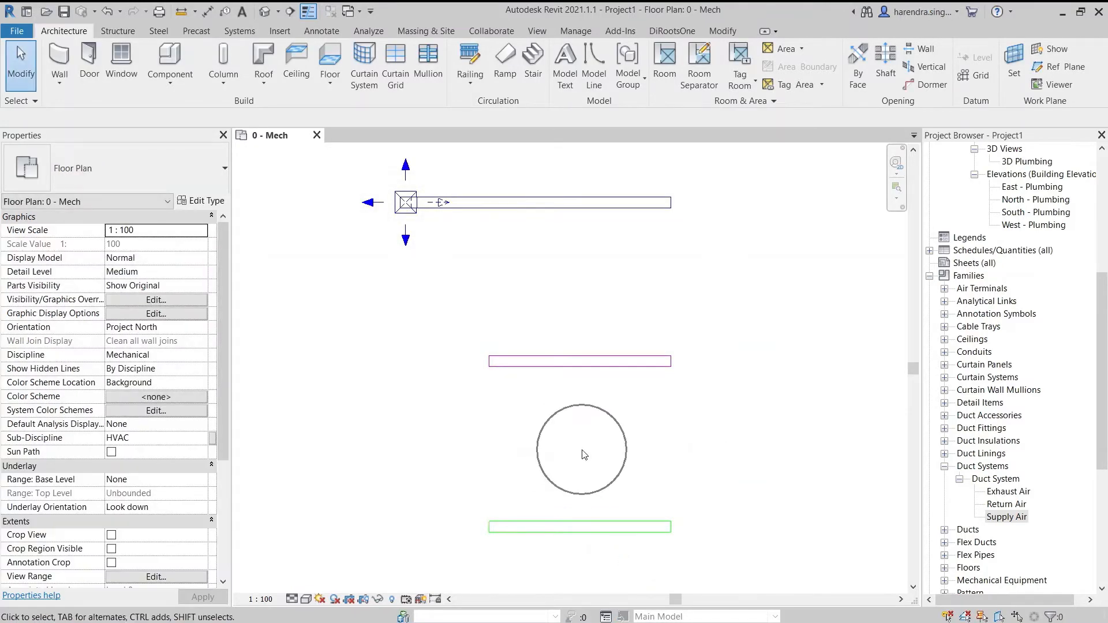
{"action": "left_click", "coordinate": [585, 293]}
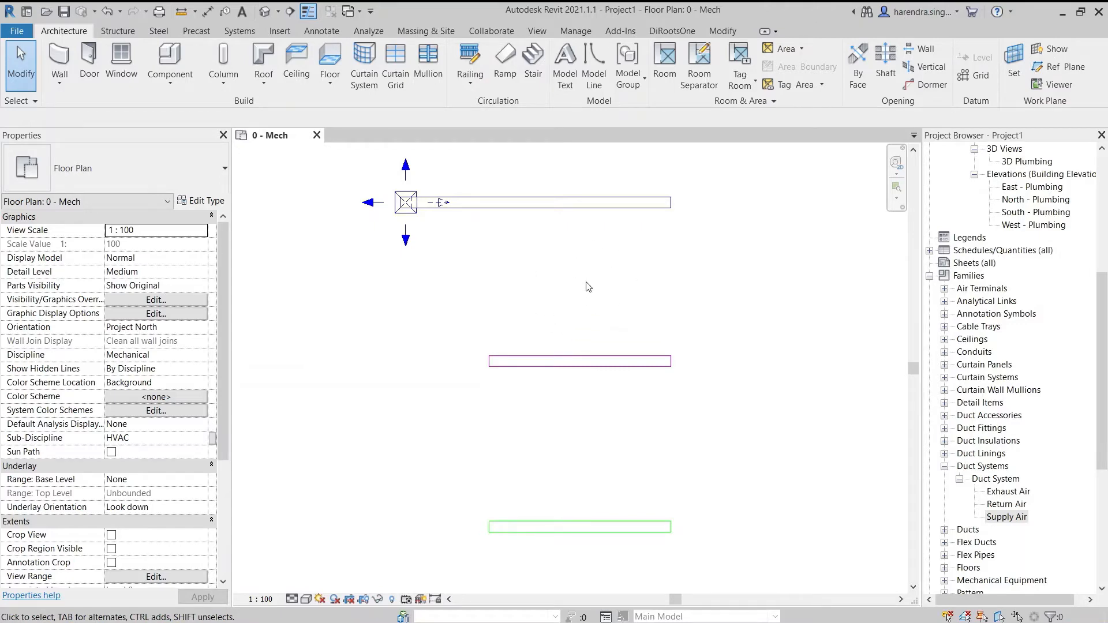
{"action": "left_click", "coordinate": [587, 285]}
{"action": "left_click", "coordinate": [580, 209]}
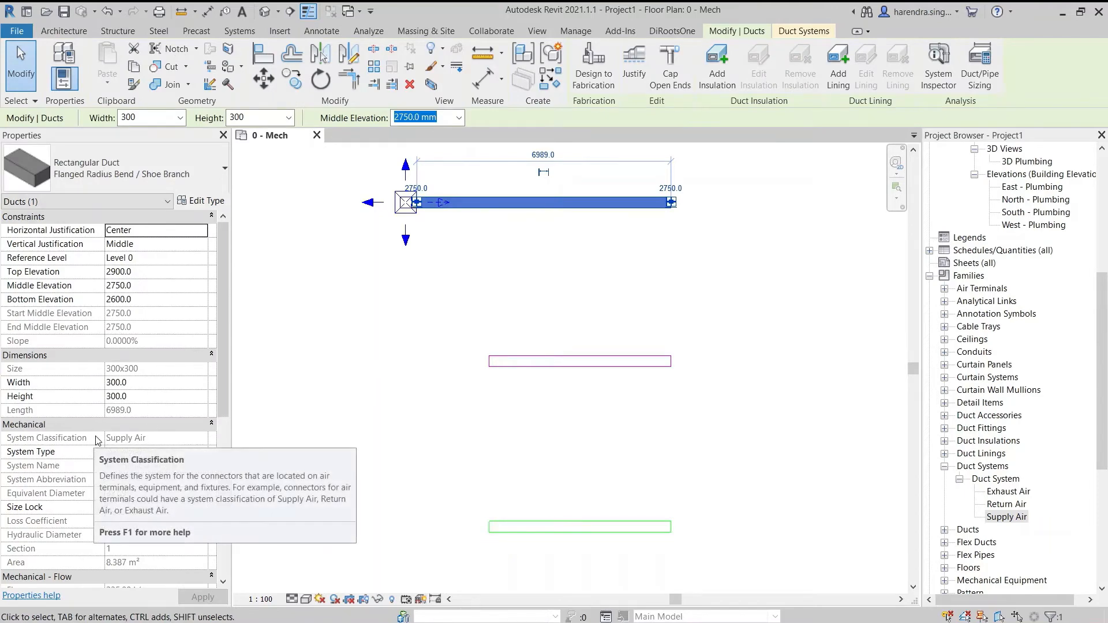
{"action": "left_click", "coordinate": [478, 416]}
{"action": "left_click", "coordinate": [508, 362]}
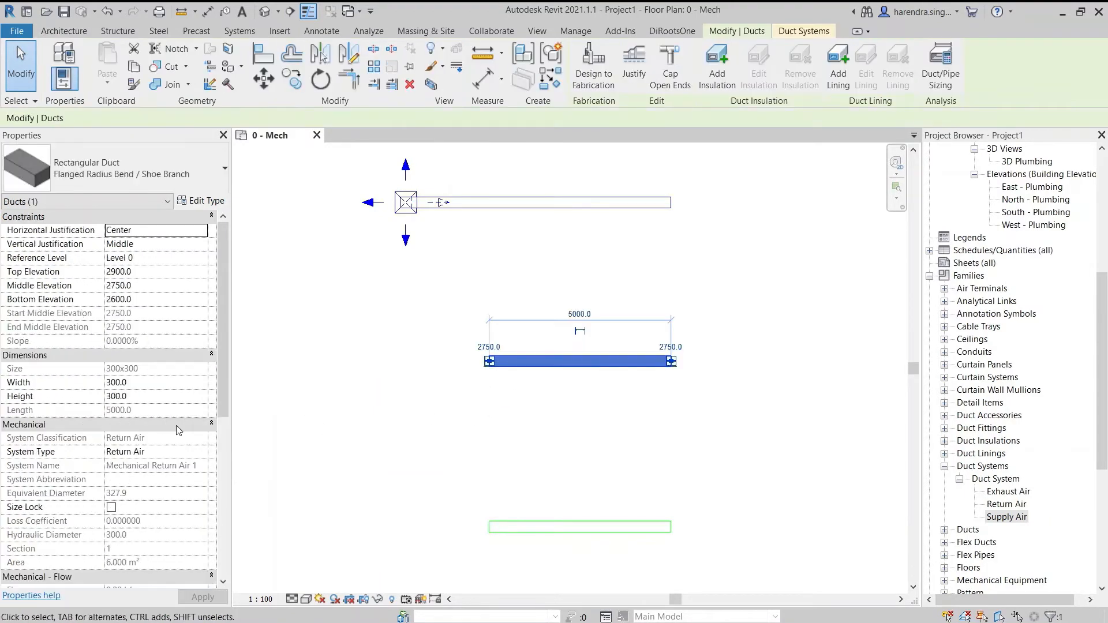
{"action": "left_click", "coordinate": [378, 448]}
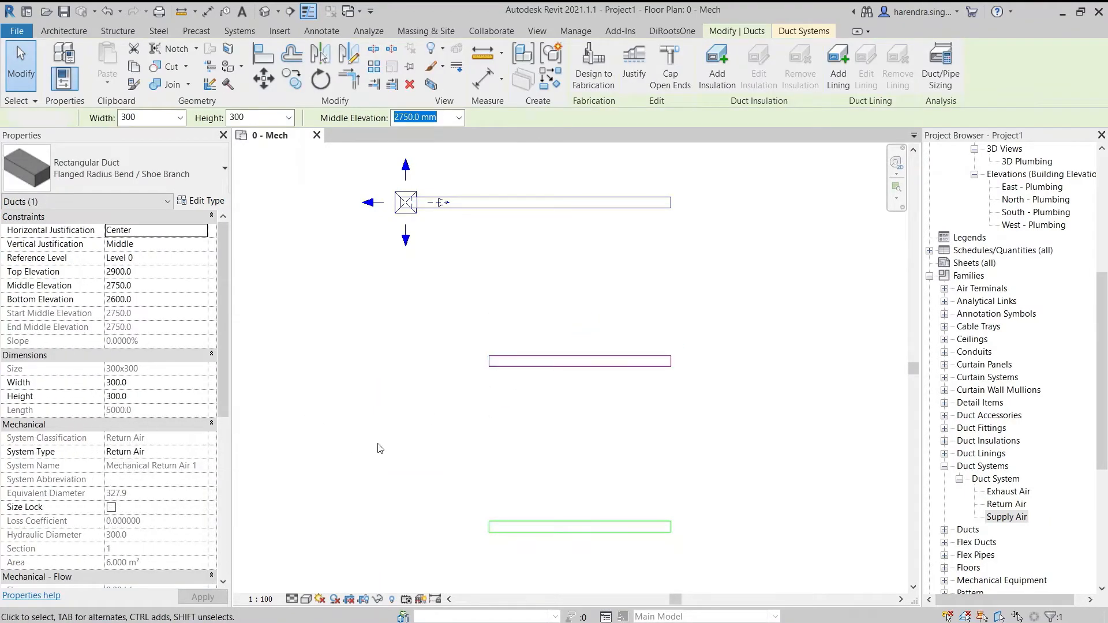
{"action": "left_click", "coordinate": [533, 527]}
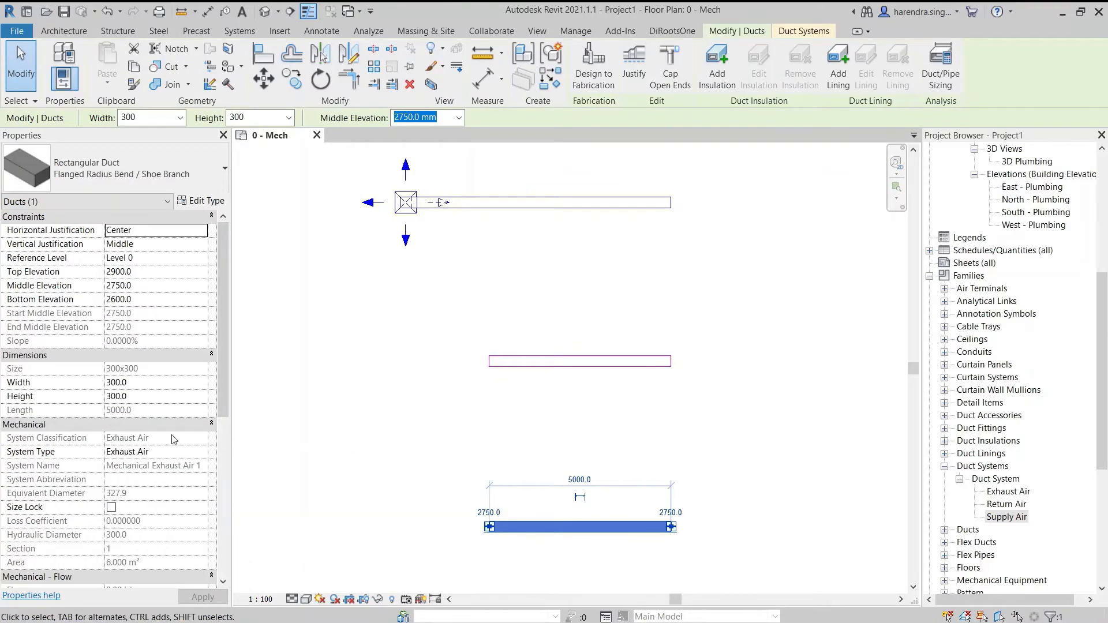
{"action": "left_click", "coordinate": [454, 434]}
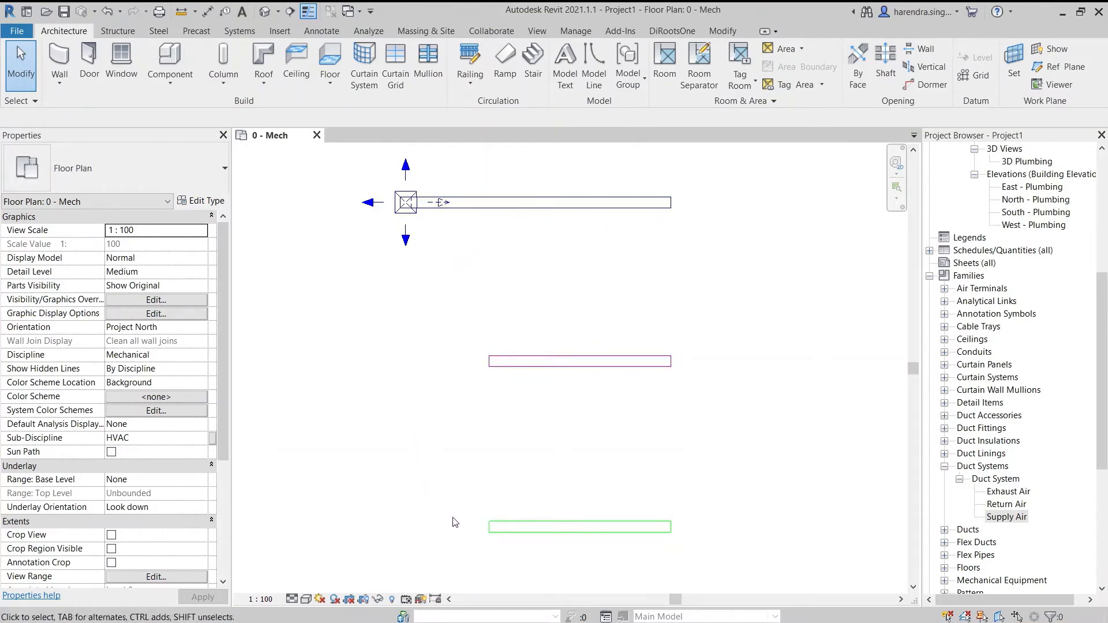
- Go through the supply, return and exhaust ducts once more, examining the properties of each in turn
{"action": "left_click", "coordinate": [582, 254]}
{"action": "left_click", "coordinate": [582, 259]}
{"action": "left_click", "coordinate": [582, 258]}
{"action": "left_click", "coordinate": [581, 218]}
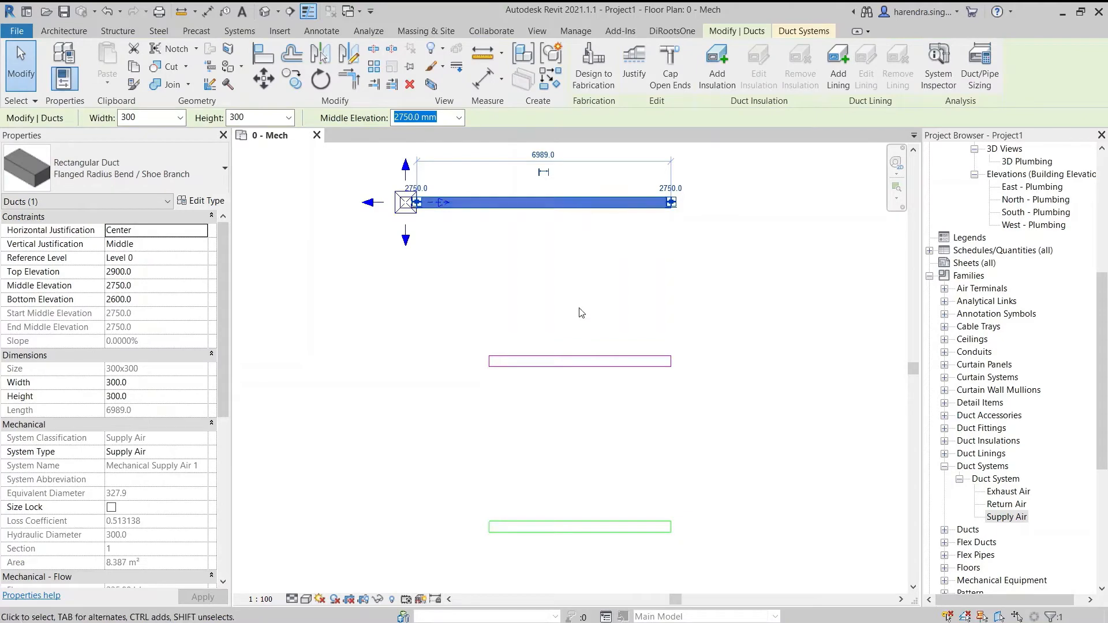
{"action": "left_click", "coordinate": [580, 362]}
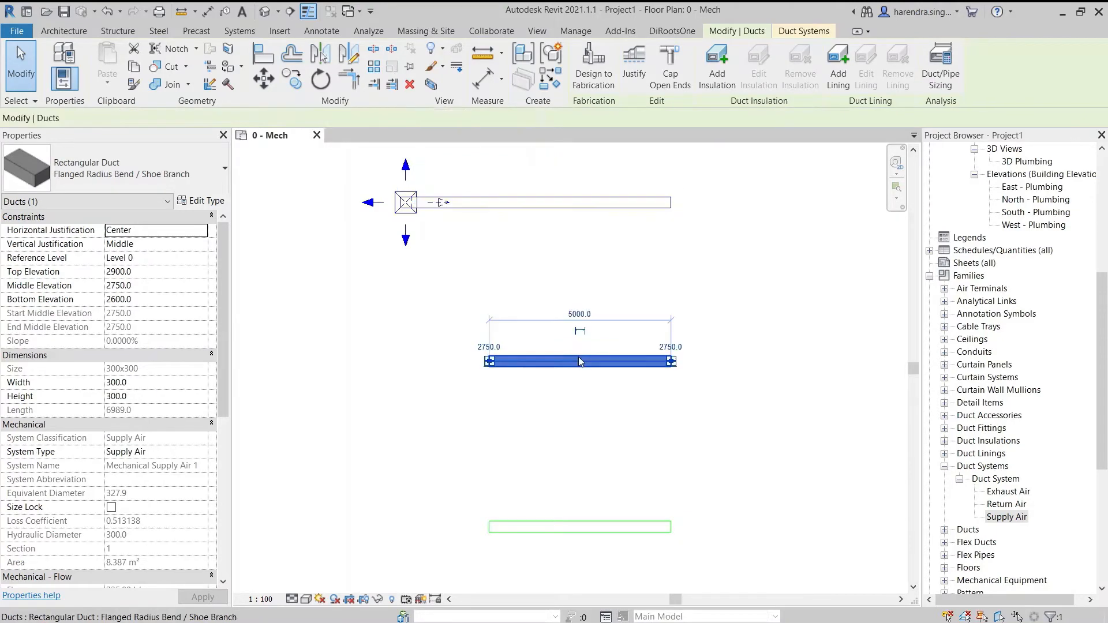
{"action": "left_click", "coordinate": [568, 527]}
{"action": "left_click", "coordinate": [571, 296]}
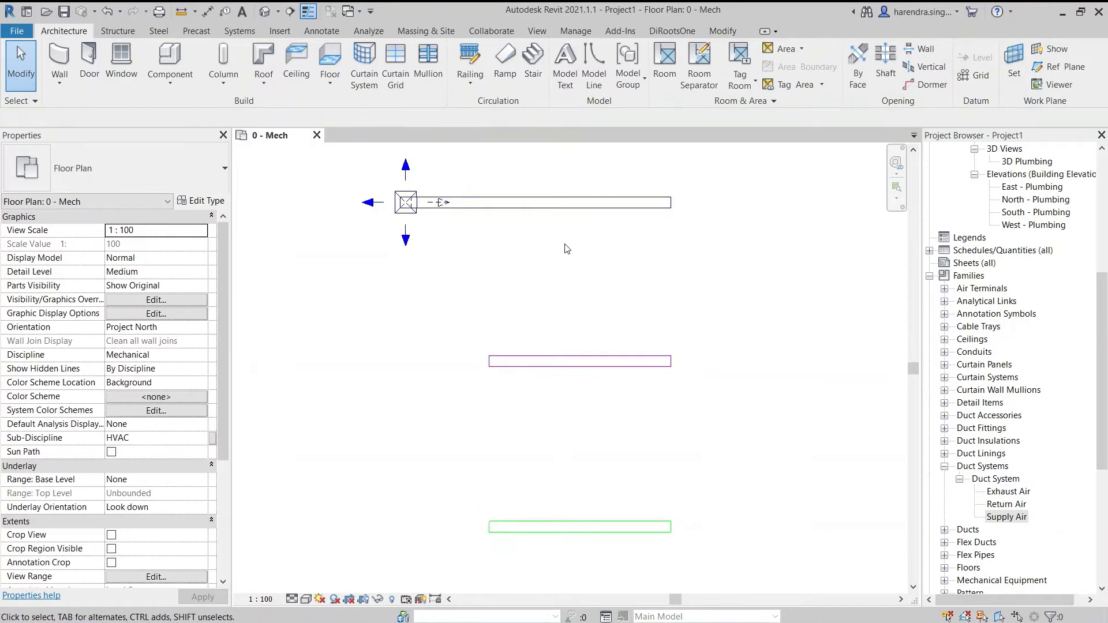
- Examine the System Type parameter of the supply duct alongside its System Classification
{"action": "left_click", "coordinate": [565, 214]}
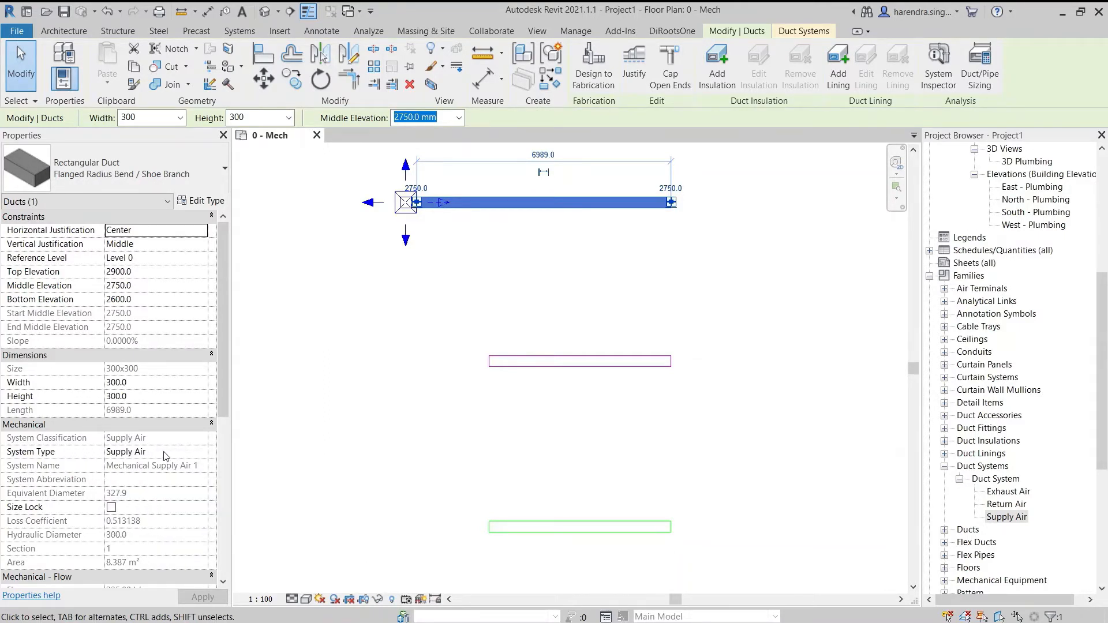
{"action": "left_click", "coordinate": [185, 453]}
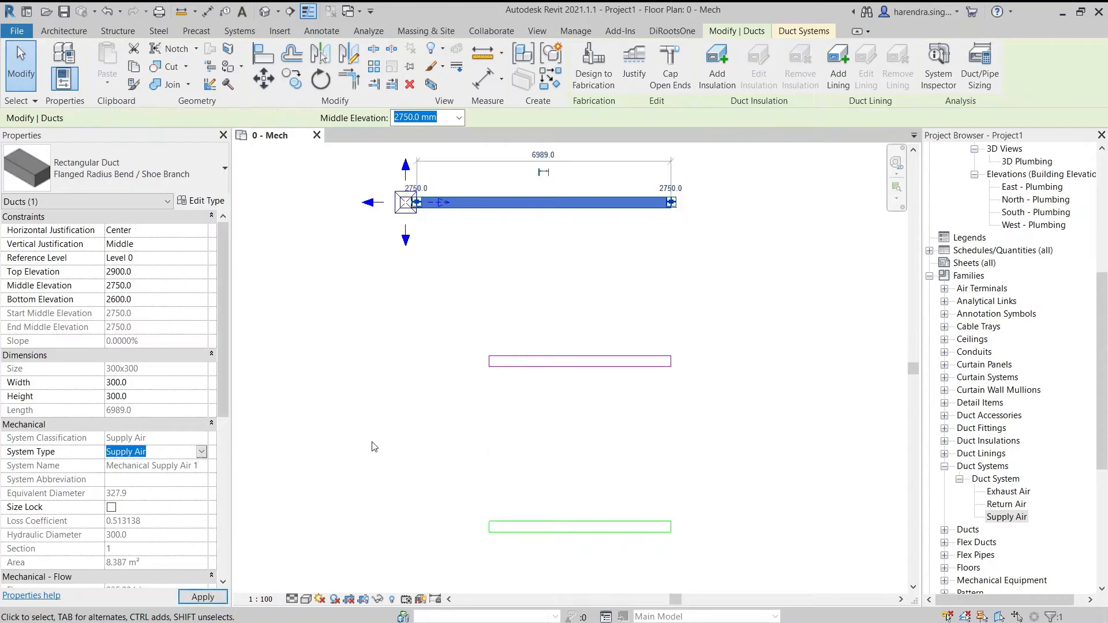
{"action": "left_click", "coordinate": [530, 434]}
{"action": "left_click", "coordinate": [531, 435]}
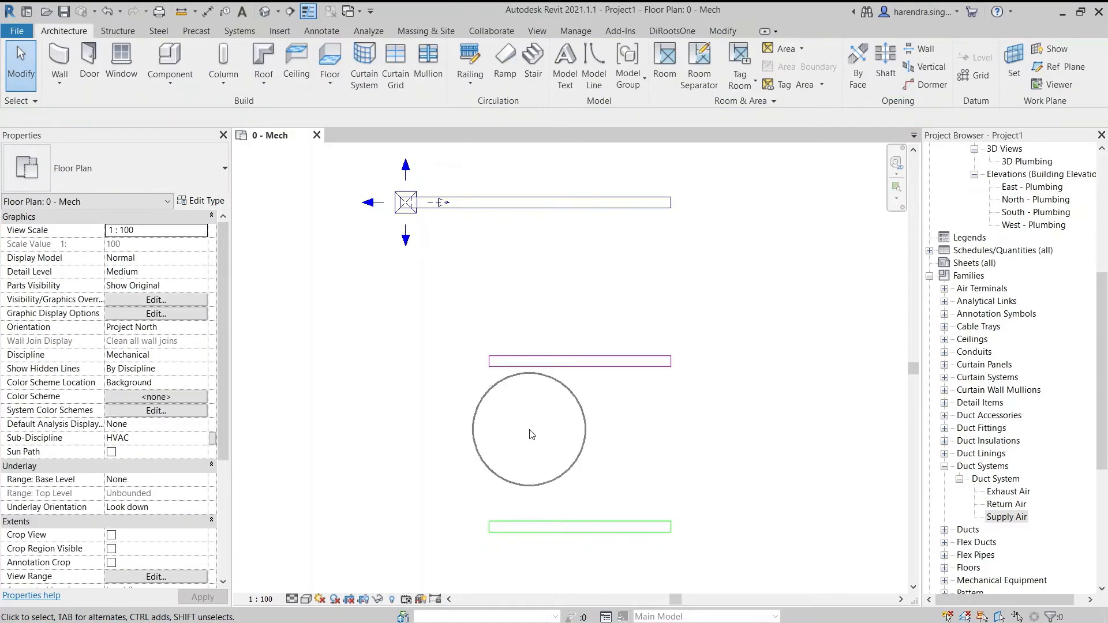
- Import Duct.PNG from the desktop, assign it as the Type Image of the Supply Air duct system type, and apply it
{"action": "left_click", "coordinate": [1007, 517]}
{"action": "right_click", "coordinate": [1007, 516]}
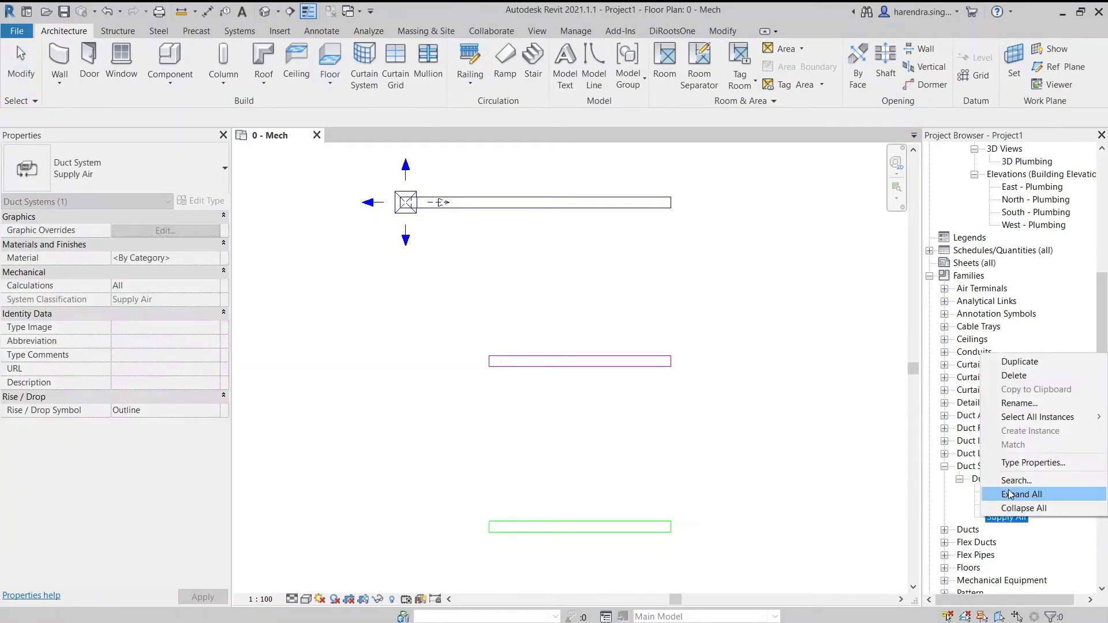
{"action": "left_click", "coordinate": [1015, 460]}
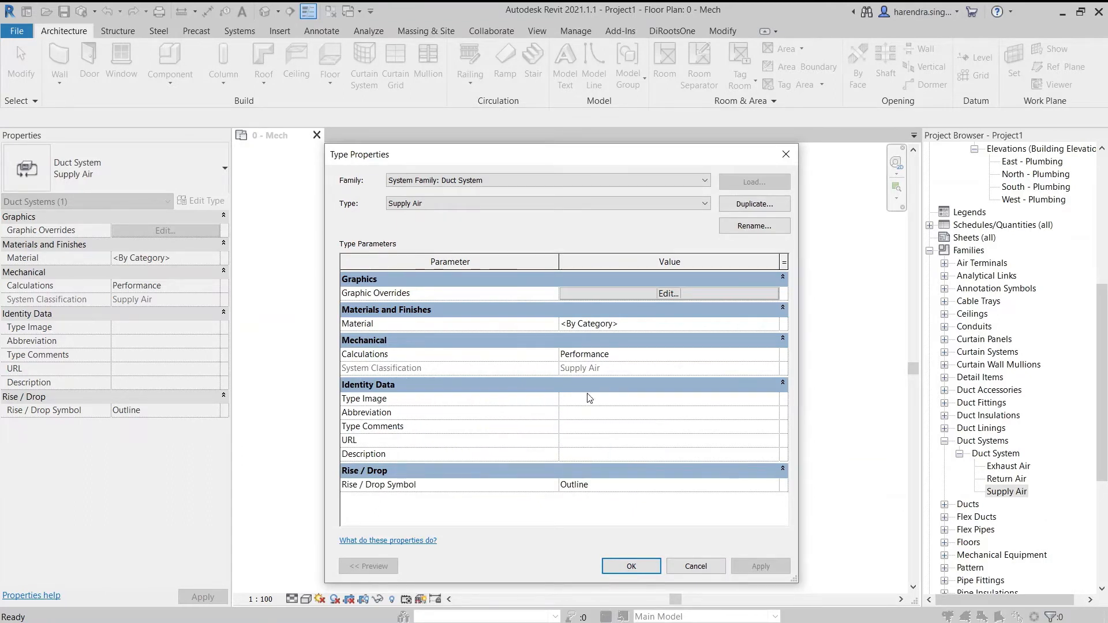
{"action": "left_click", "coordinate": [605, 403]}
{"action": "left_click", "coordinate": [772, 399]}
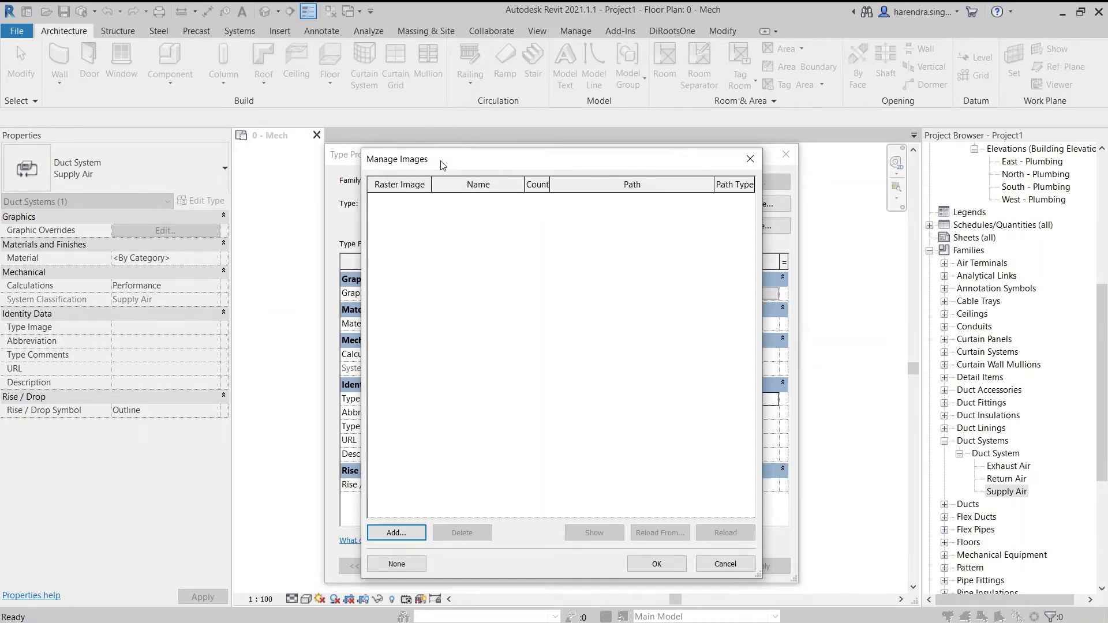
{"action": "left_click", "coordinate": [408, 532]}
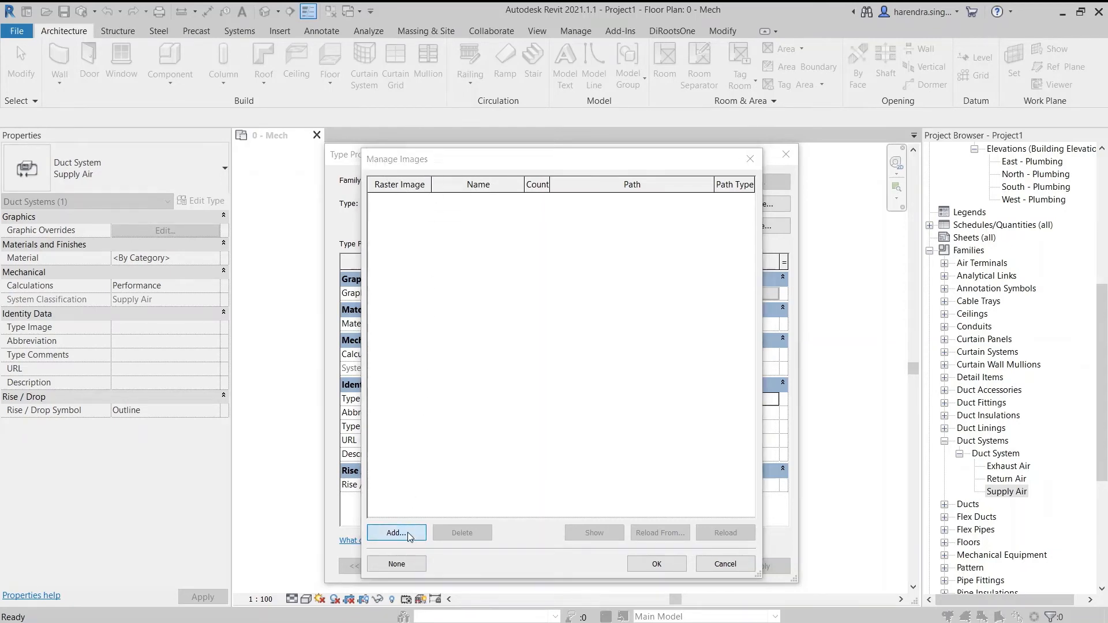
{"action": "left_click", "coordinate": [414, 299]}
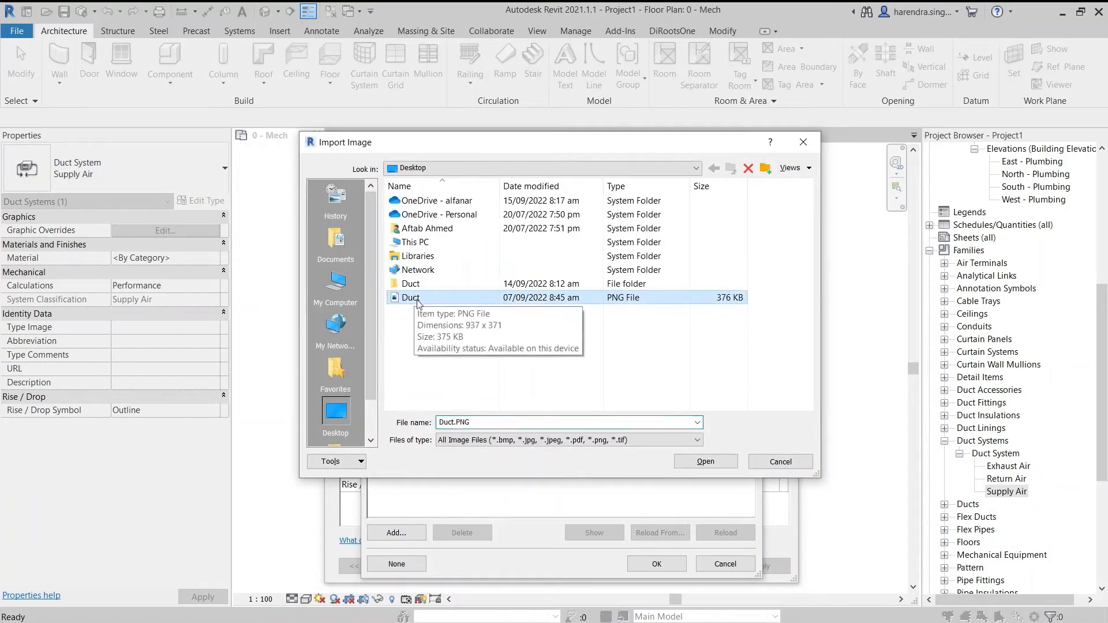
{"action": "left_click", "coordinate": [704, 461]}
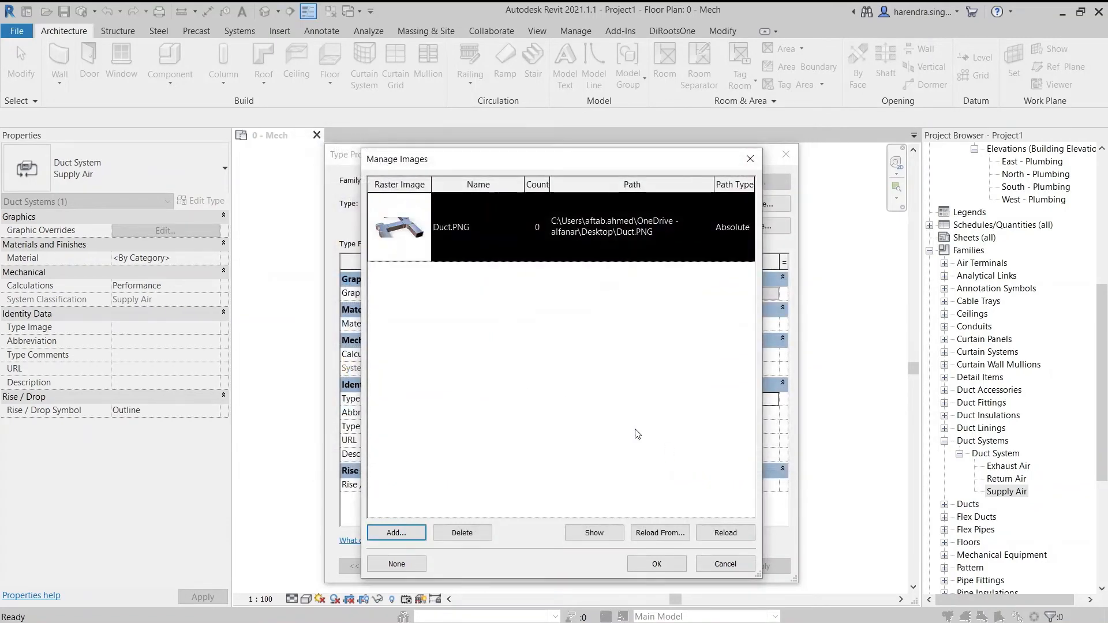
{"action": "left_click", "coordinate": [414, 259]}
{"action": "left_click", "coordinate": [657, 564]}
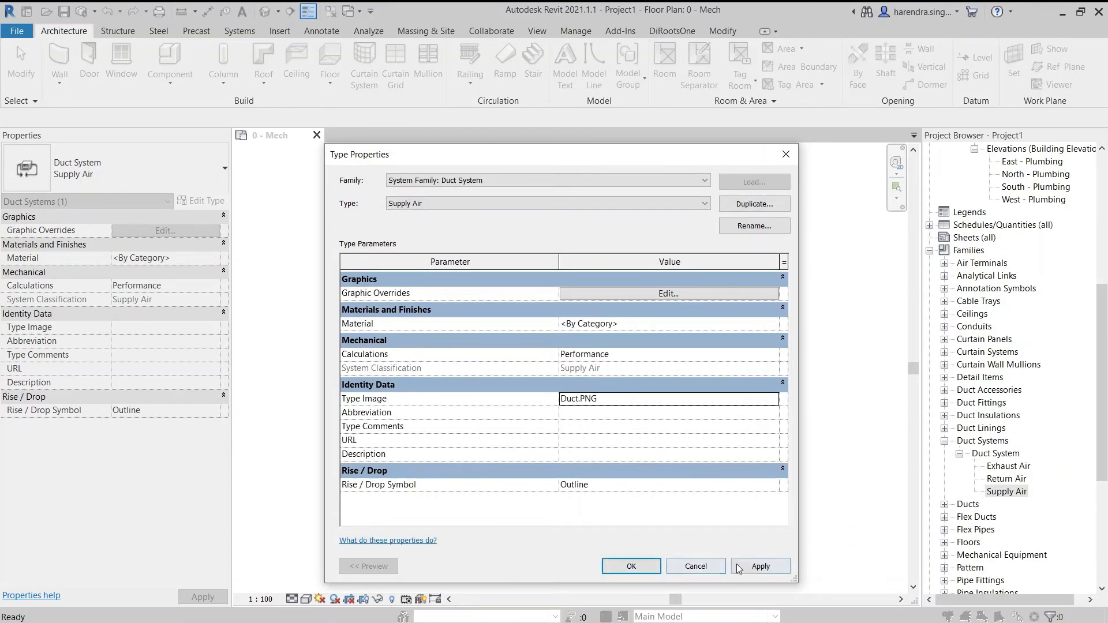
{"action": "left_click", "coordinate": [779, 567]}
{"action": "left_click", "coordinate": [631, 567]}
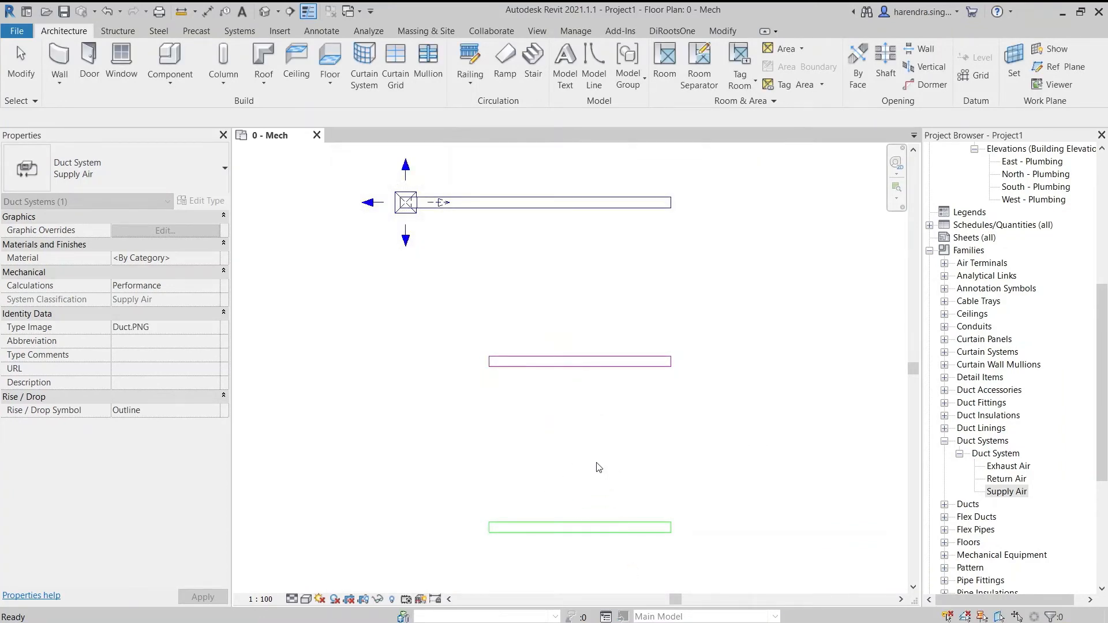
- Create a new schedule of building components for the Ducts category
{"action": "left_click", "coordinate": [930, 226]}
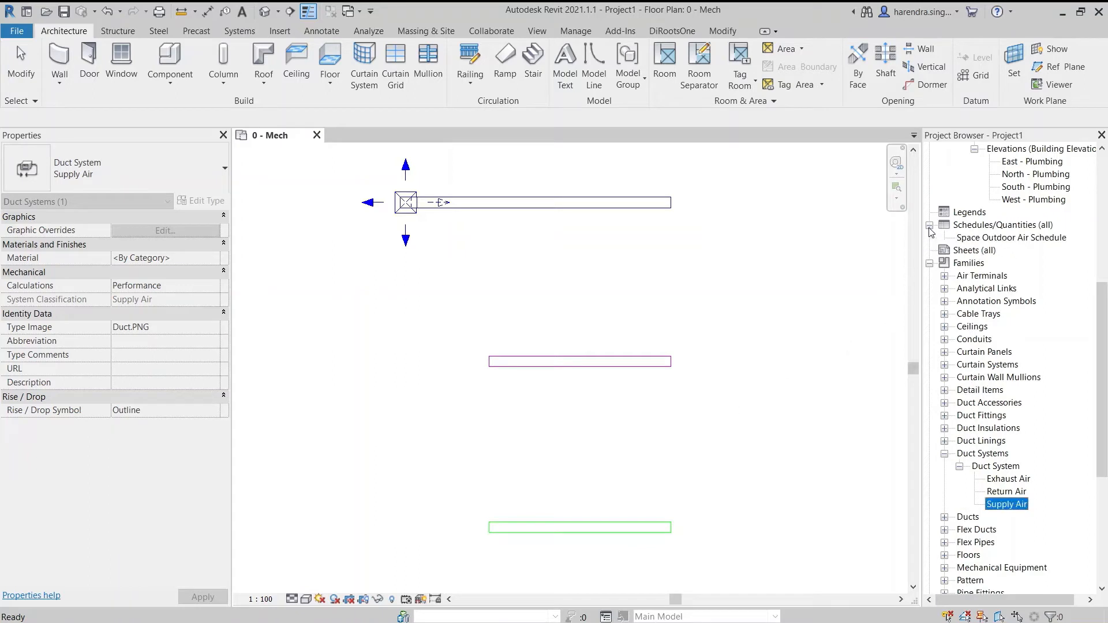
{"action": "left_click", "coordinate": [970, 226]}
{"action": "right_click", "coordinate": [969, 227]}
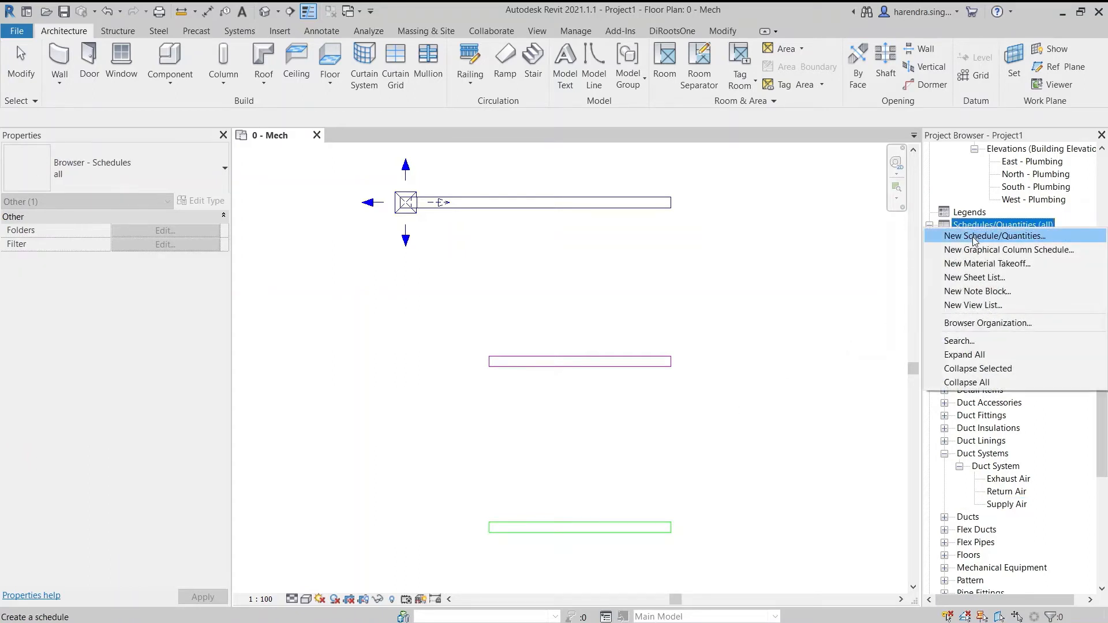
{"action": "left_click", "coordinate": [974, 236]}
{"action": "left_click", "coordinate": [465, 305]}
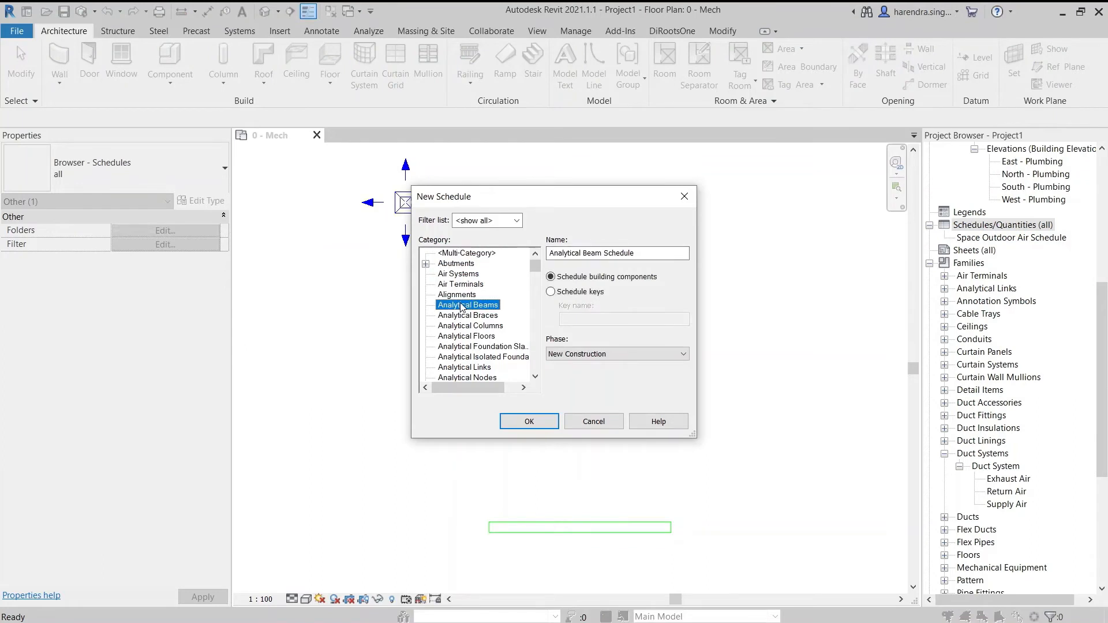
{"action": "key", "text": "d"}
{"action": "scroll", "coordinate": [467, 316], "scroll_direction": "down", "scroll_amount": 3}
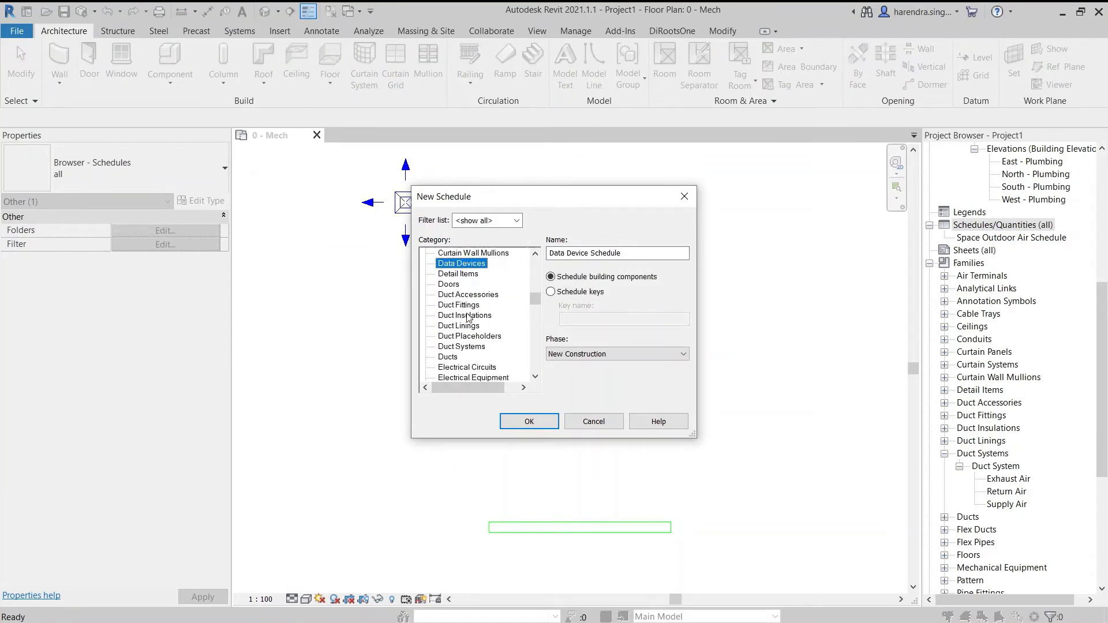
{"action": "left_click", "coordinate": [448, 357]}
{"action": "left_click", "coordinate": [529, 422]}
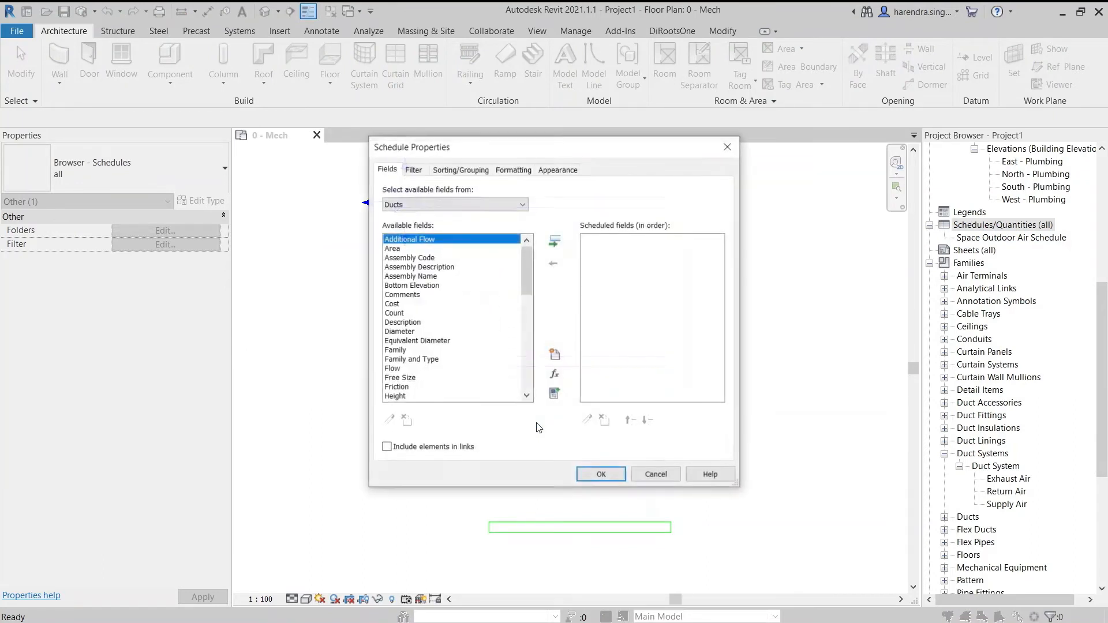
- Add the Count and Size fields to the duct schedule
{"action": "left_click", "coordinate": [413, 276]}
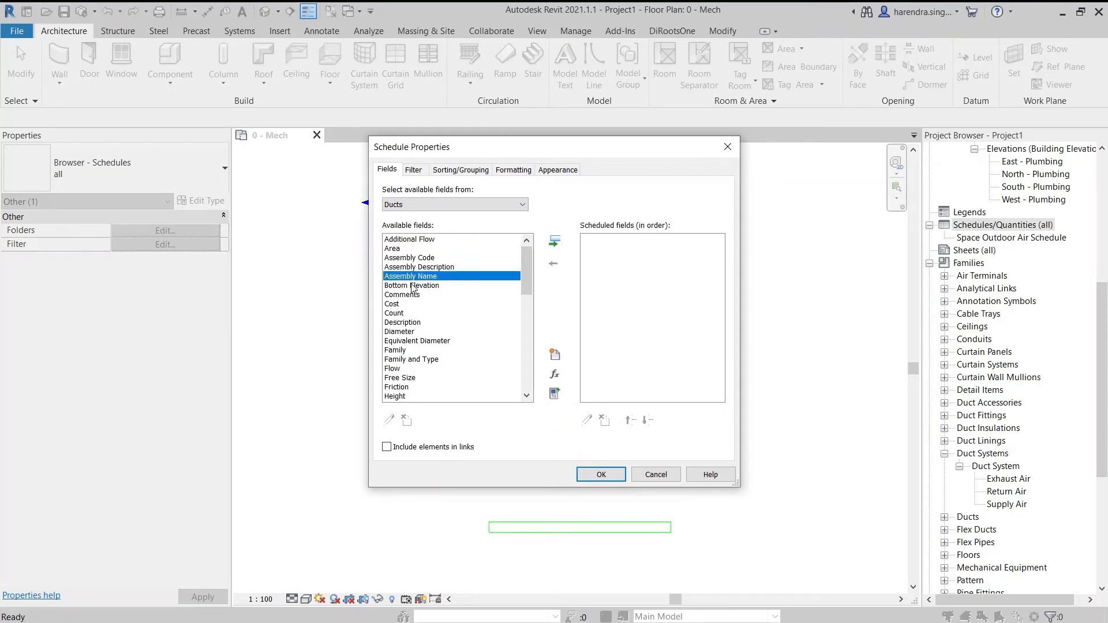
{"action": "left_click", "coordinate": [404, 313]}
{"action": "left_click", "coordinate": [554, 243]}
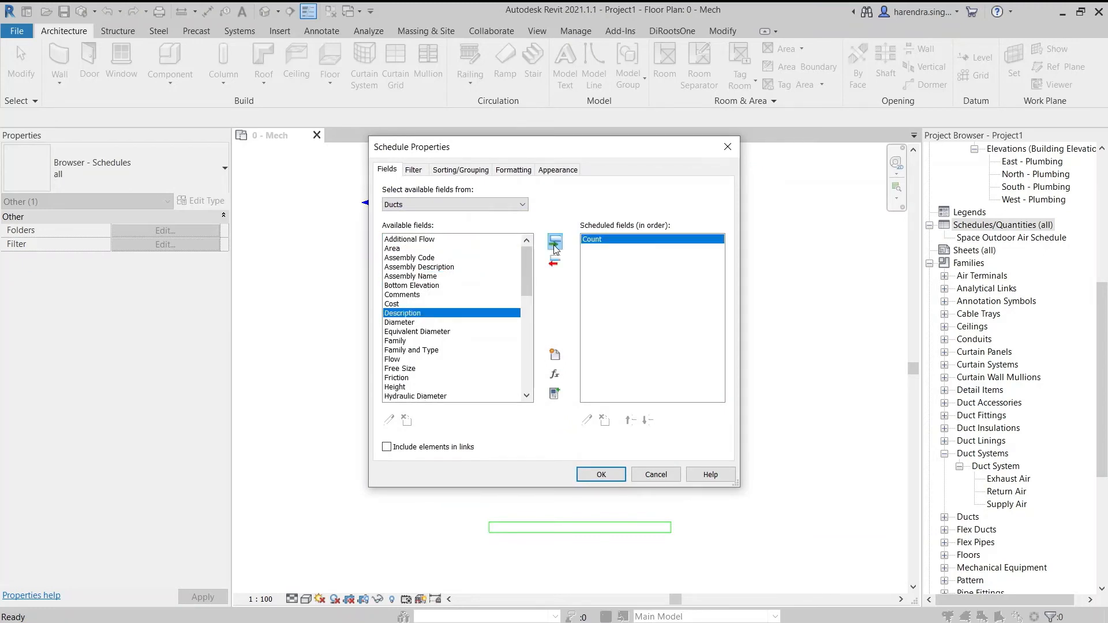
{"action": "left_click", "coordinate": [435, 287]}
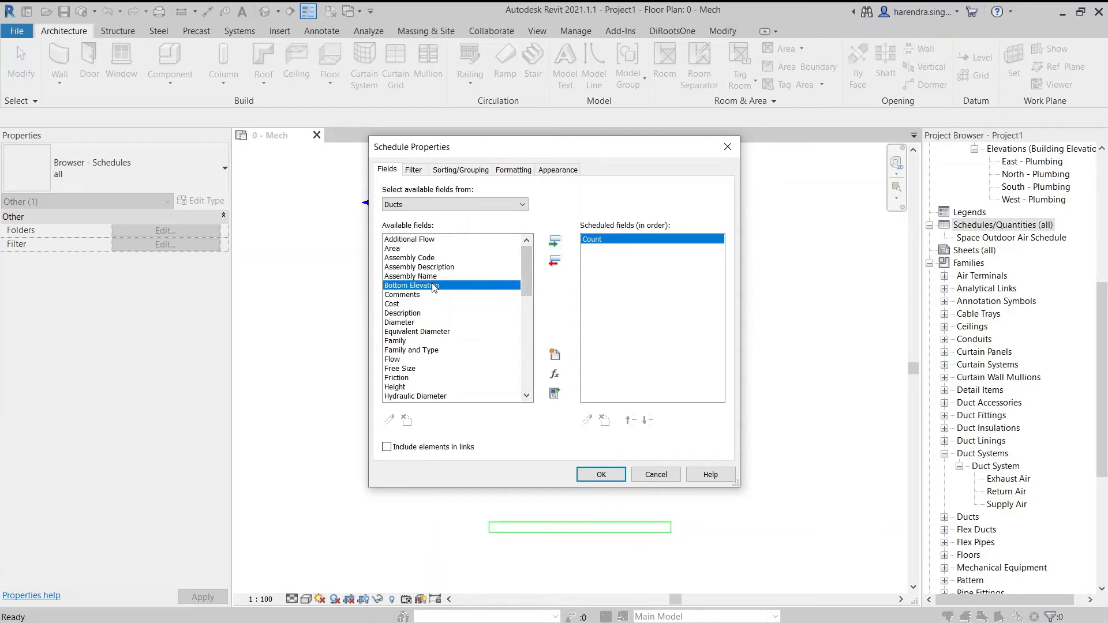
{"action": "key", "text": "s"}
{"action": "key", "text": "s"}
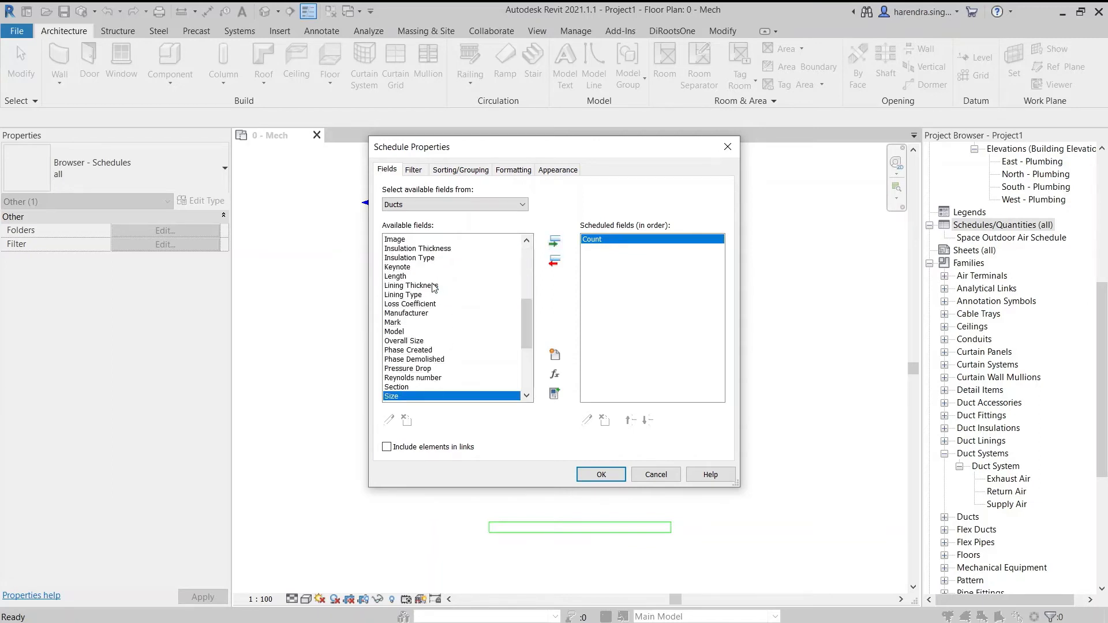
{"action": "left_click", "coordinate": [554, 242]}
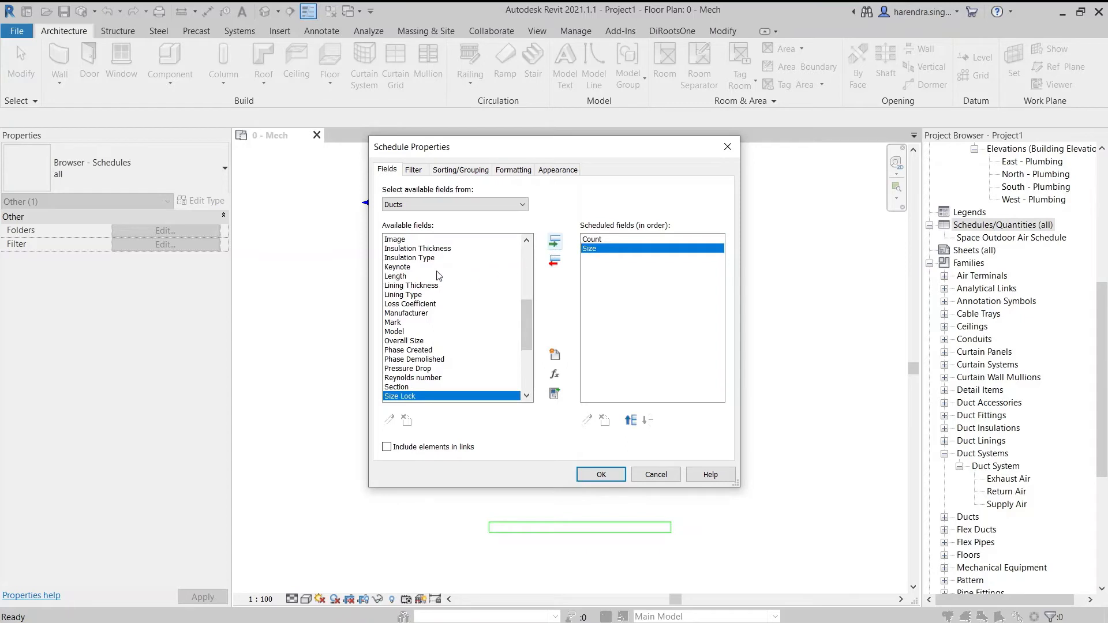
- Add the Type Image field to the duct schedule after Size and generate the schedule
{"action": "left_click", "coordinate": [412, 286]}
{"action": "key", "text": "t"}
{"action": "key", "text": "t"}
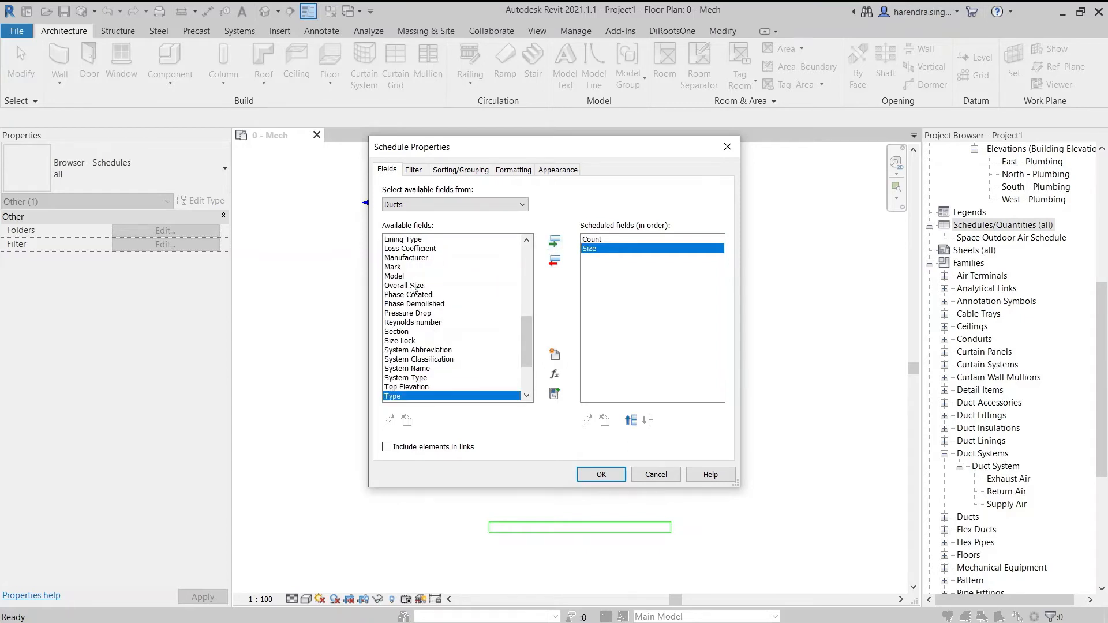
{"action": "scroll", "coordinate": [412, 289], "scroll_direction": "down", "scroll_amount": 3}
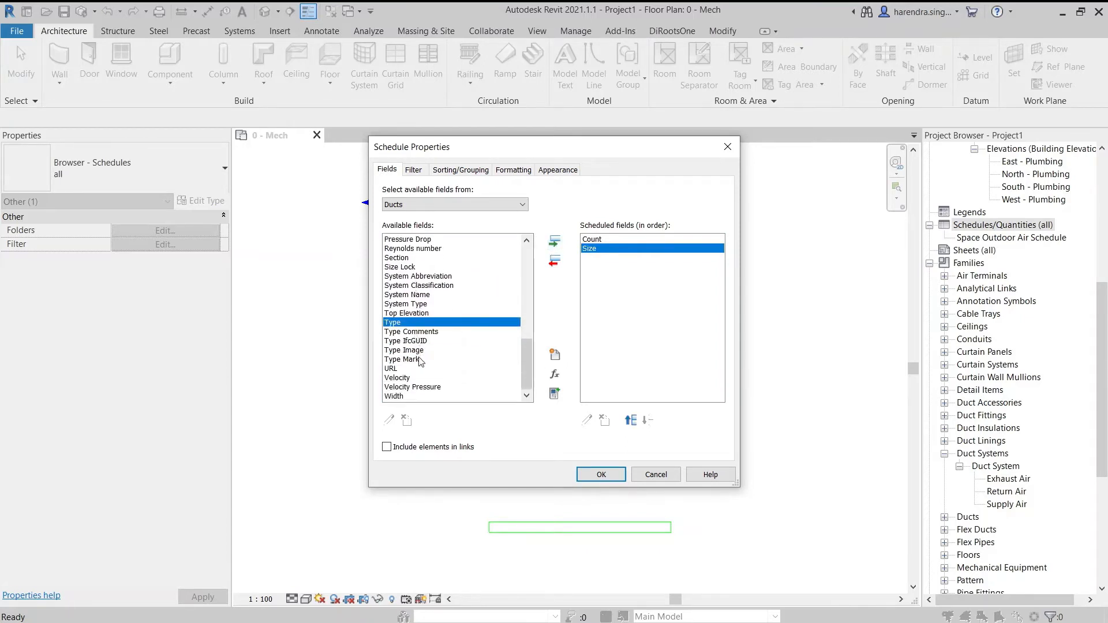
{"action": "left_click", "coordinate": [416, 350]}
{"action": "left_click", "coordinate": [555, 242]}
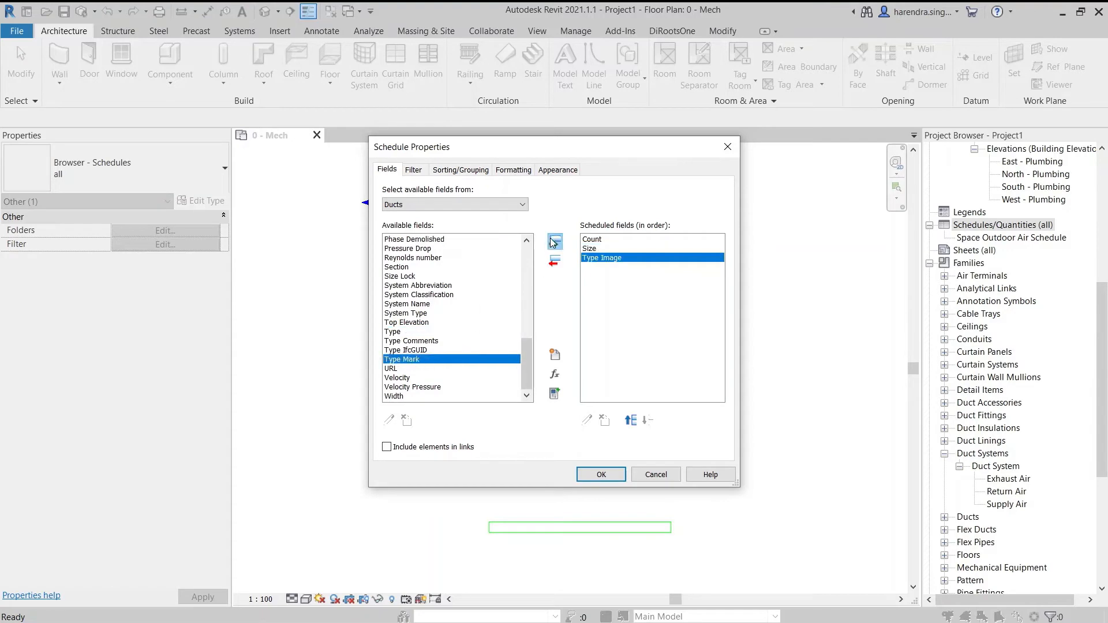
{"action": "left_click", "coordinate": [615, 475]}
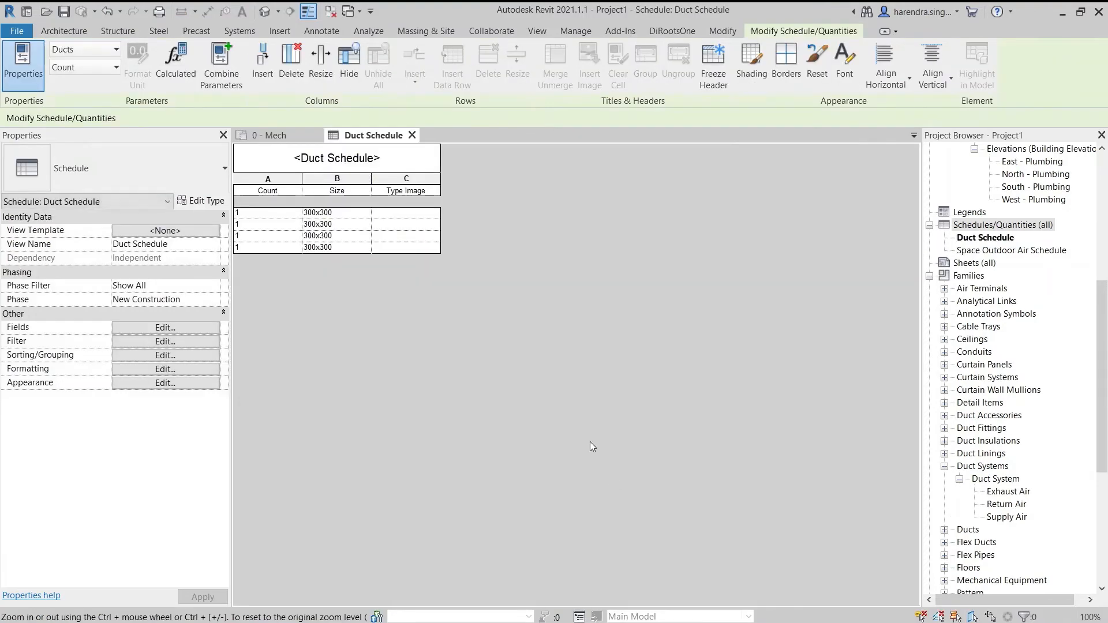
- Assign Duct.PNG as the Type Image in the first row of the duct schedule
{"action": "left_click", "coordinate": [413, 213]}
{"action": "left_click", "coordinate": [434, 214]}
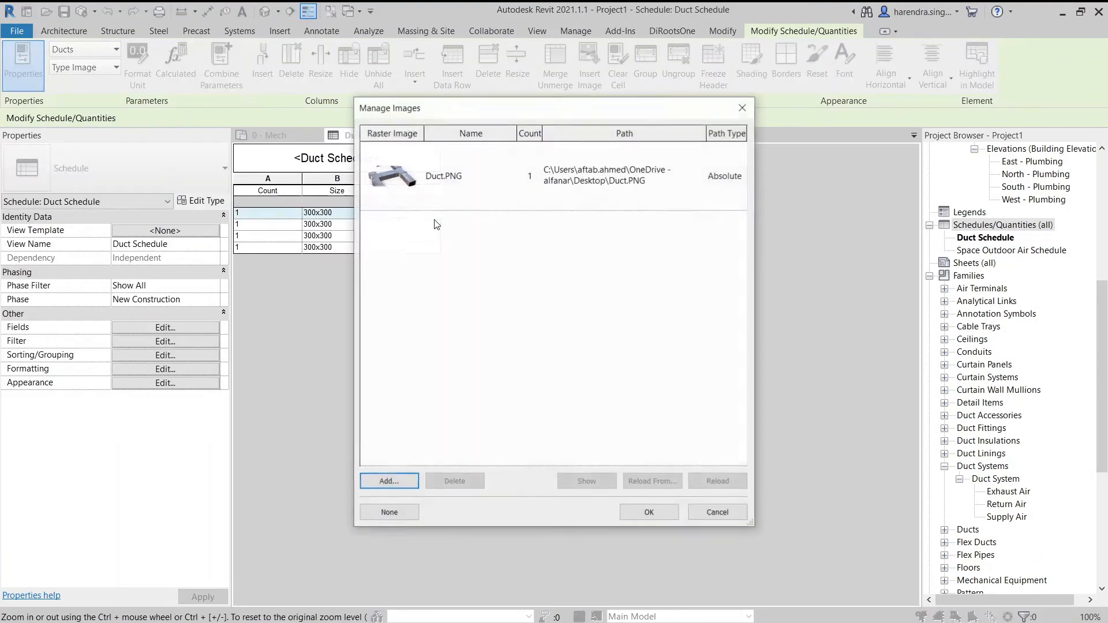
{"action": "left_click", "coordinate": [639, 514]}
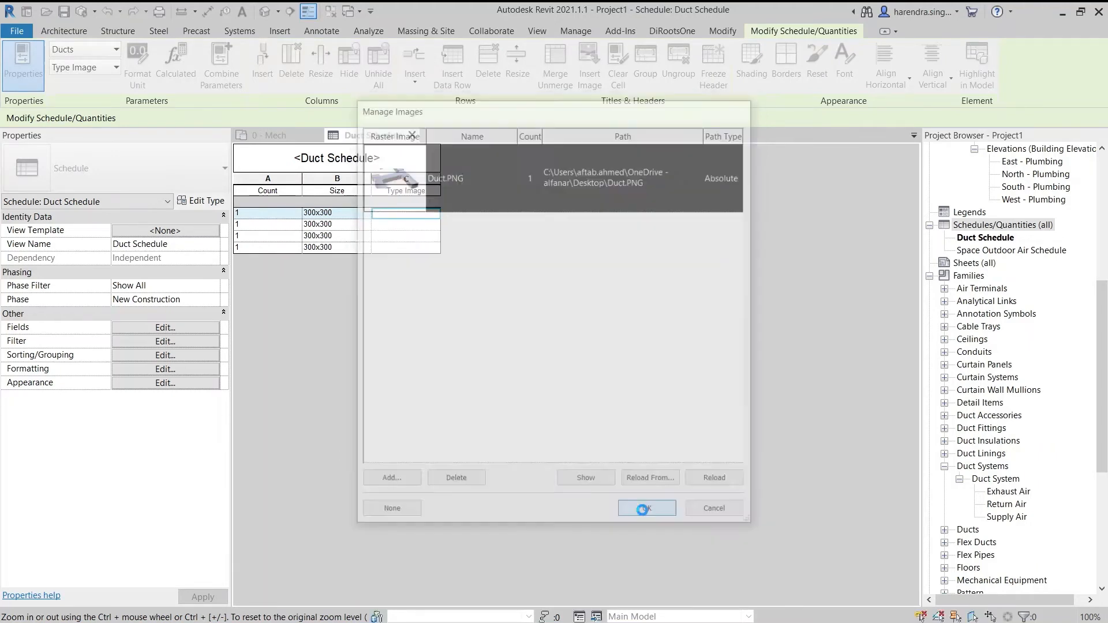
{"action": "left_click", "coordinate": [577, 349]}
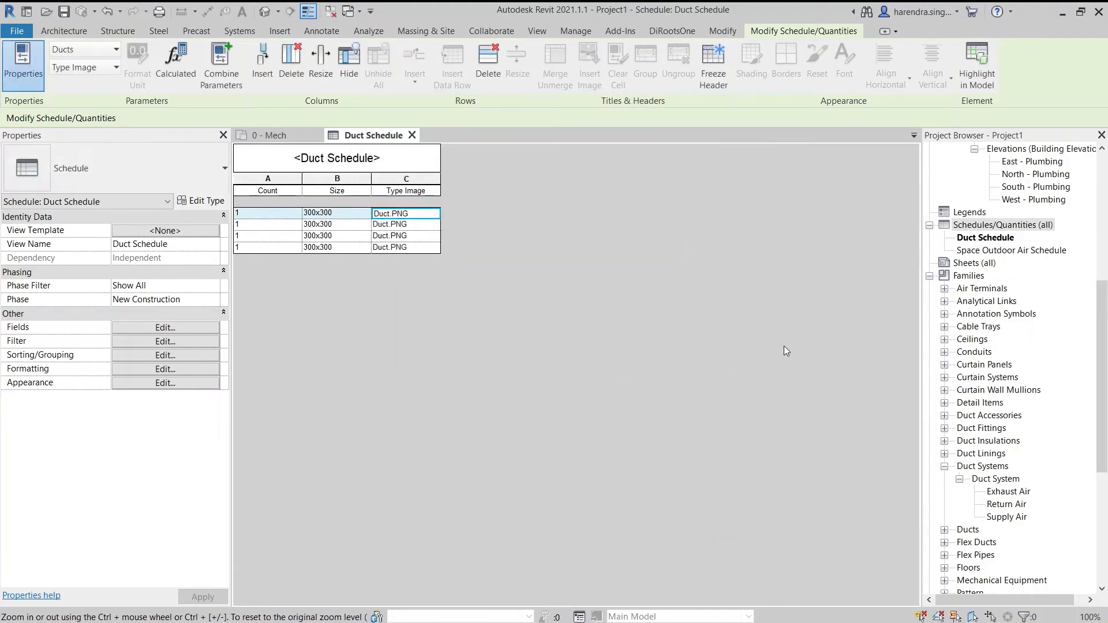
- Create a new sheet with the A1 metric title block
{"action": "right_click", "coordinate": [956, 263]}
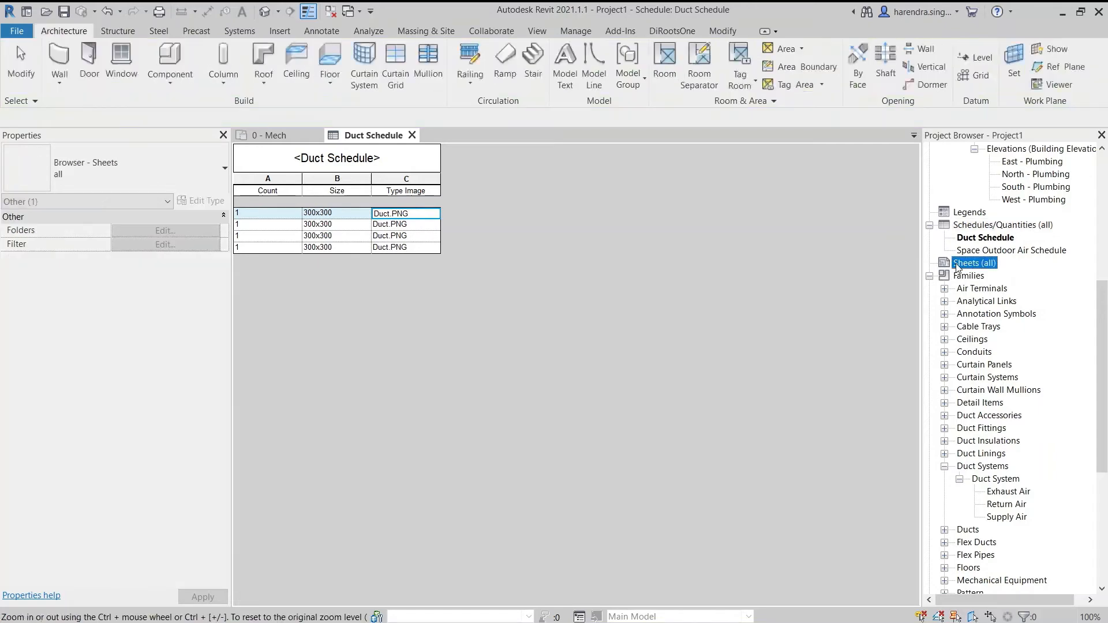
{"action": "left_click", "coordinate": [981, 270]}
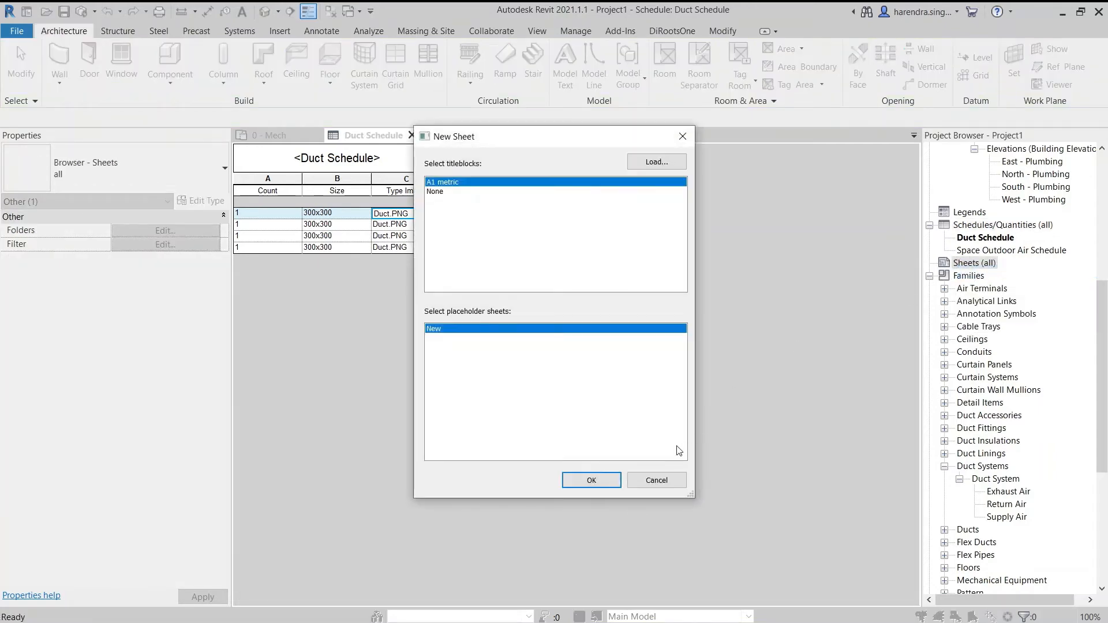
{"action": "left_click", "coordinate": [583, 480]}
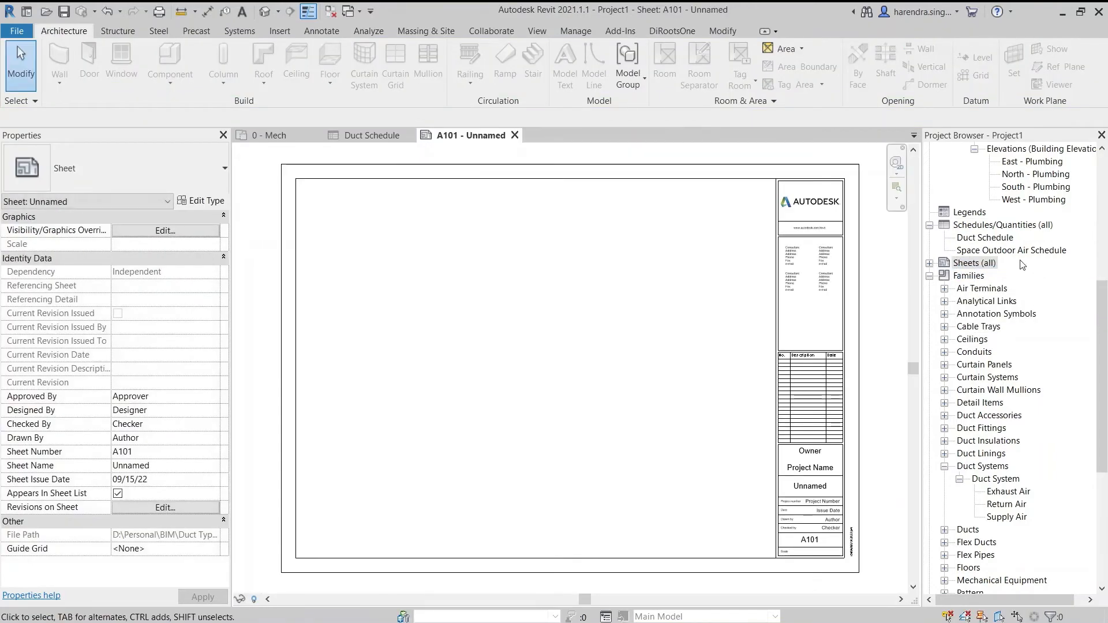
- Place the Duct Schedule in the middle of the new sheet and examine its Type Image column
{"action": "left_click", "coordinate": [995, 242]}
{"action": "left_click_drag", "start_coordinate": [995, 243], "coordinate": [542, 372]}
{"action": "left_click", "coordinate": [541, 363]}
{"action": "scroll", "coordinate": [549, 396], "scroll_direction": "up", "scroll_amount": 5}
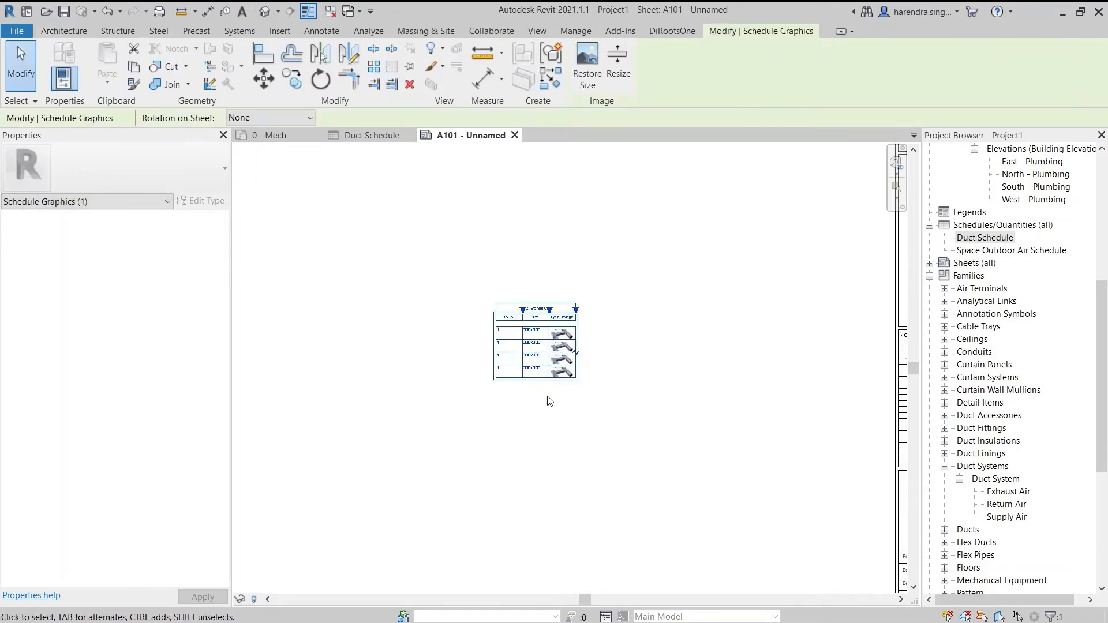
{"action": "left_click", "coordinate": [550, 397]}
{"action": "scroll", "coordinate": [540, 380], "scroll_direction": "up", "scroll_amount": 2}
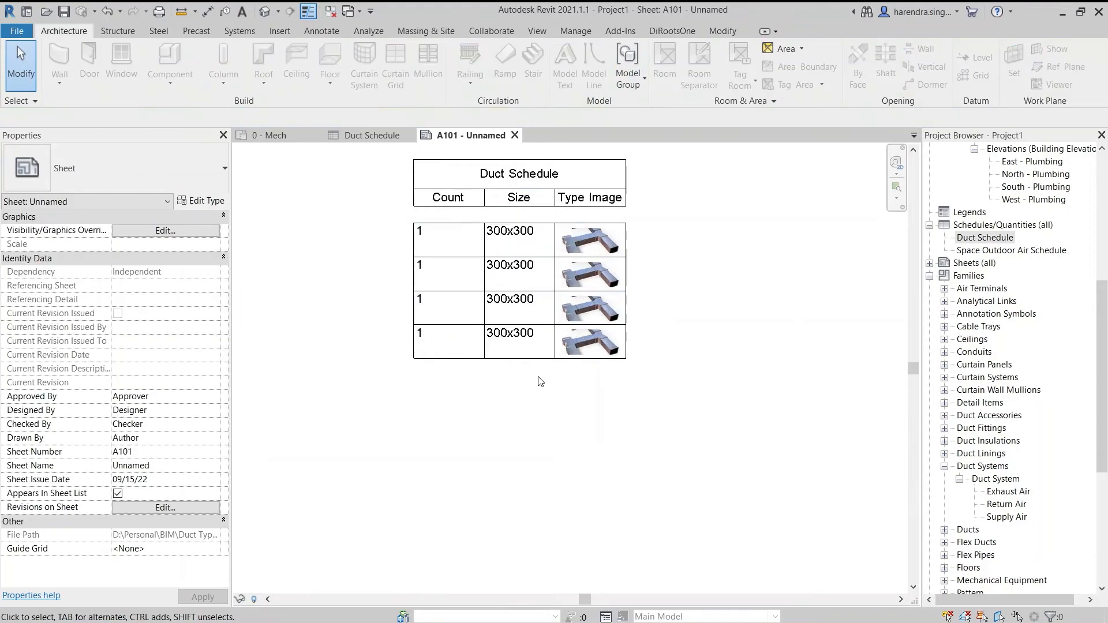
{"action": "middle_click_drag", "start_coordinate": [547, 401], "coordinate": [566, 473]}
{"action": "scroll", "coordinate": [559, 459], "scroll_direction": "up", "scroll_amount": 1}
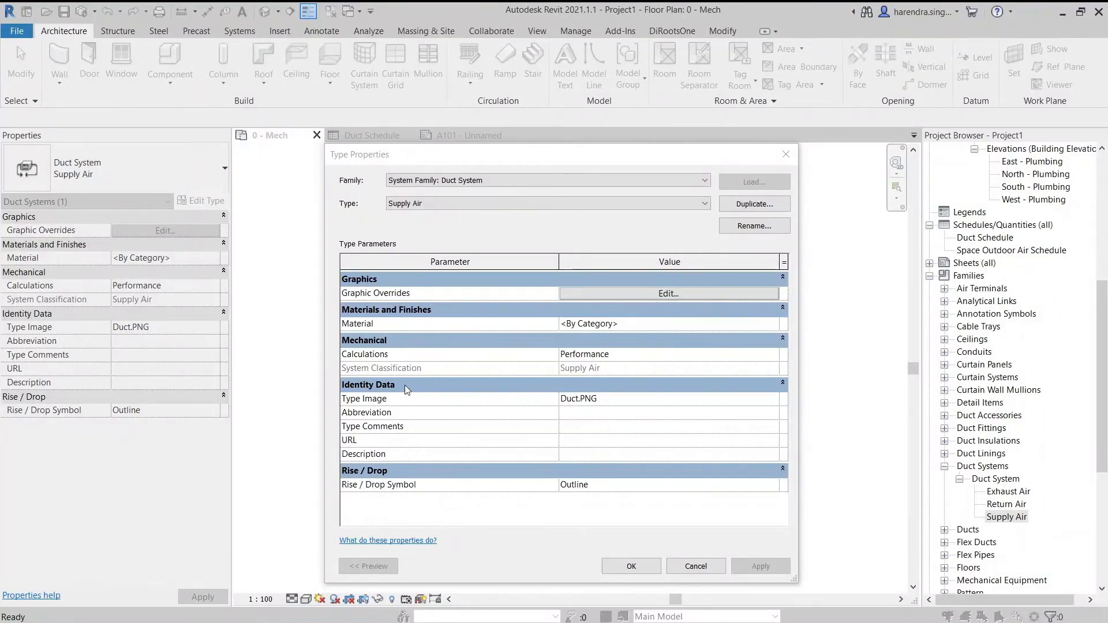
- Examine the Abbreviation parameter of the Supply Air duct system type and close its type properties
{"action": "left_click", "coordinate": [406, 413]}
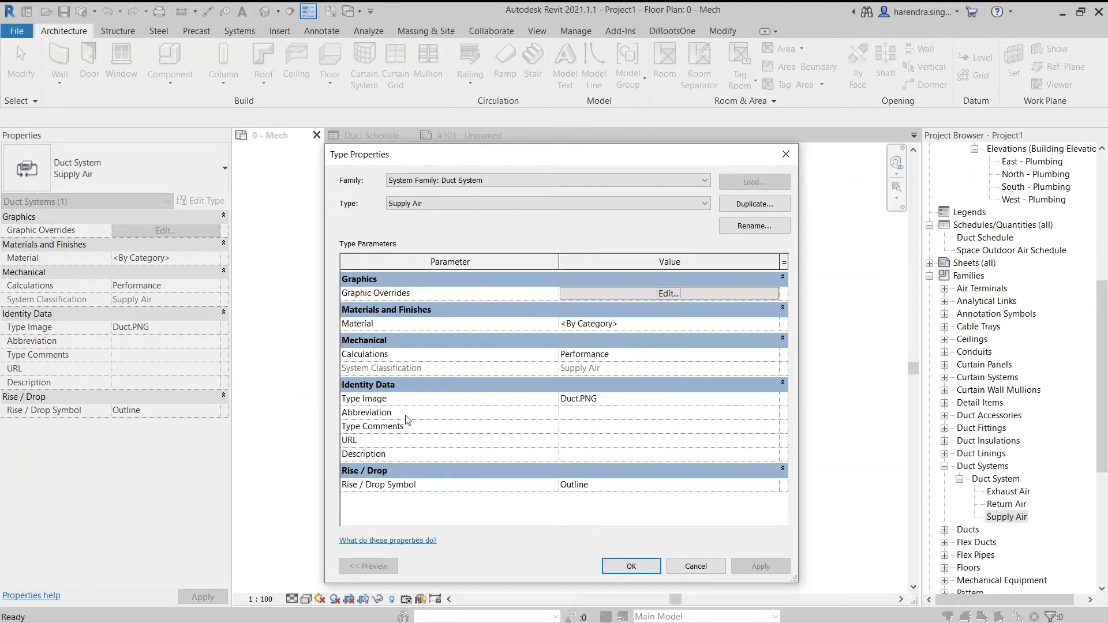
{"action": "left_click", "coordinate": [616, 564]}
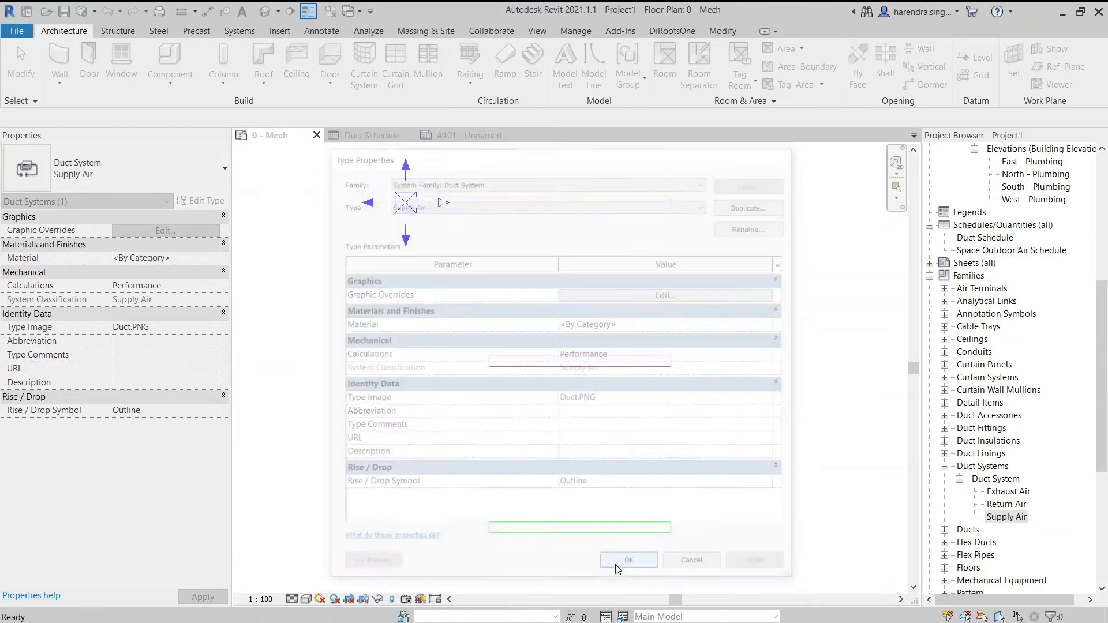
{"action": "left_click", "coordinate": [571, 274]}
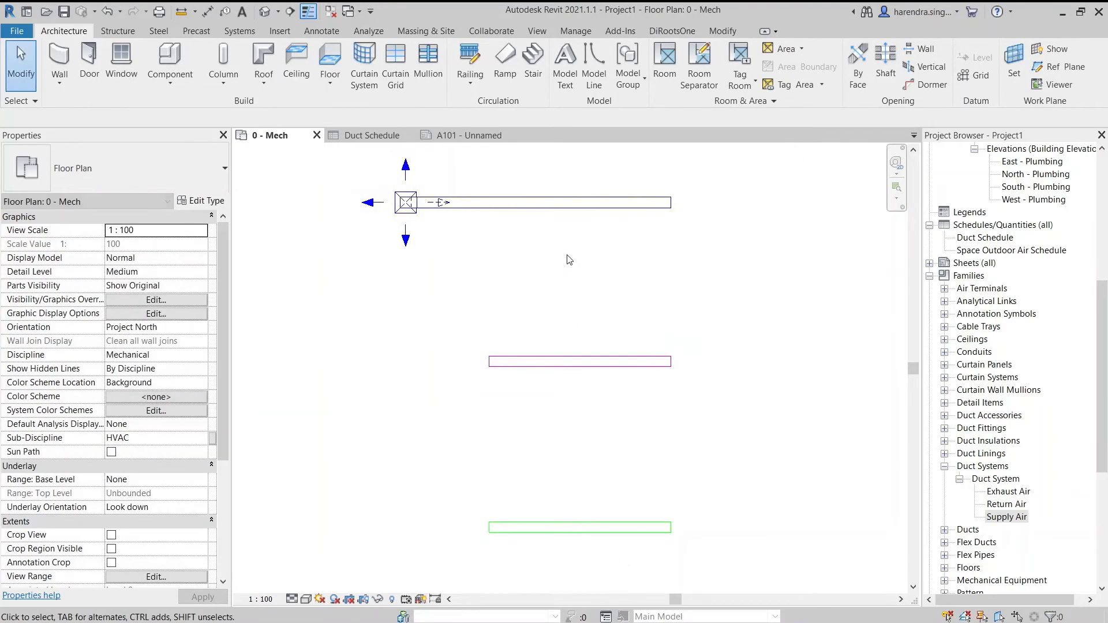
- Tag the supply duct in the 0 - Mech plan with a duct size tag on an attached leader below it
{"action": "left_click", "coordinate": [565, 205]}
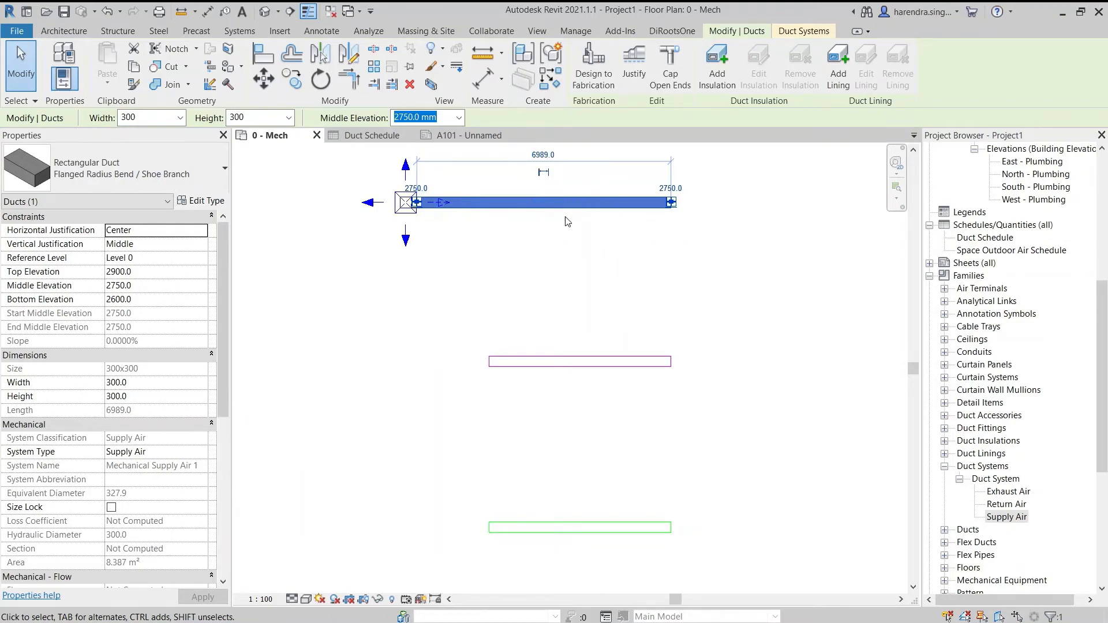
{"action": "left_click", "coordinate": [568, 221]}
{"action": "key", "text": "t"}
{"action": "key", "text": "g"}
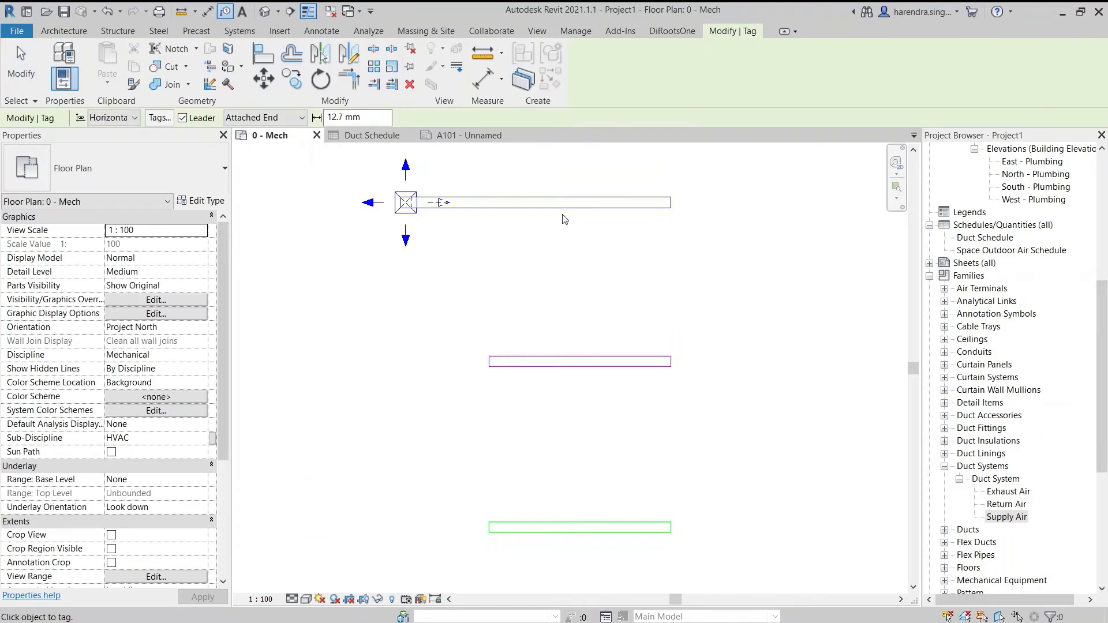
{"action": "left_click", "coordinate": [564, 216]}
{"action": "key", "text": "Escape"}
{"action": "key", "text": "Escape"}
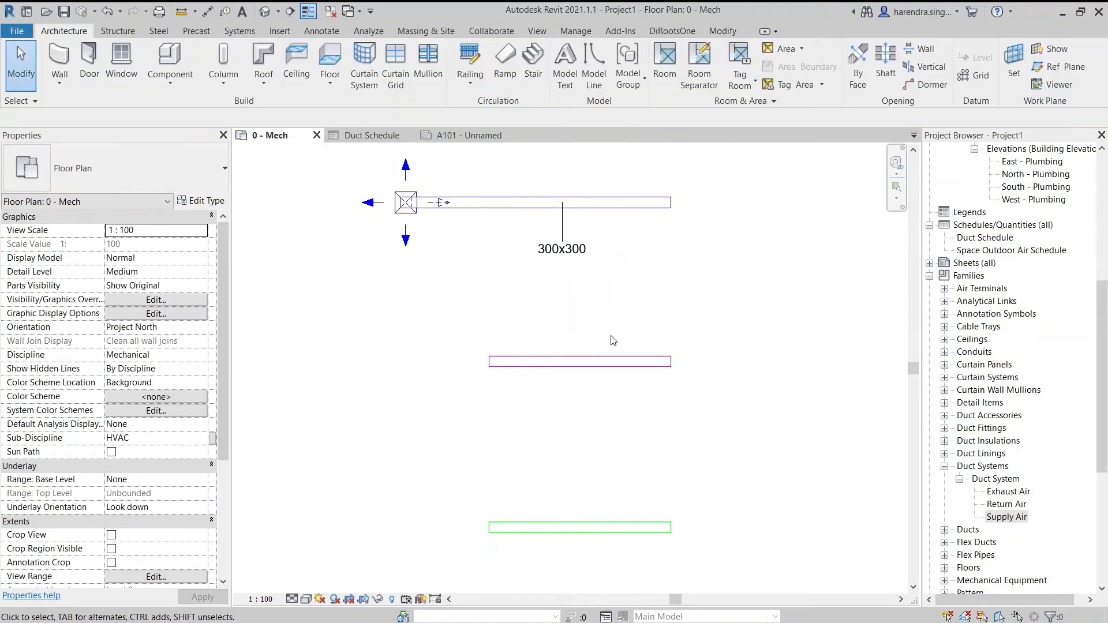
- Set the Abbreviation of the Supply Air duct system type to SAD and apply it
{"action": "left_click", "coordinate": [1006, 518]}
{"action": "right_click", "coordinate": [1006, 517]}
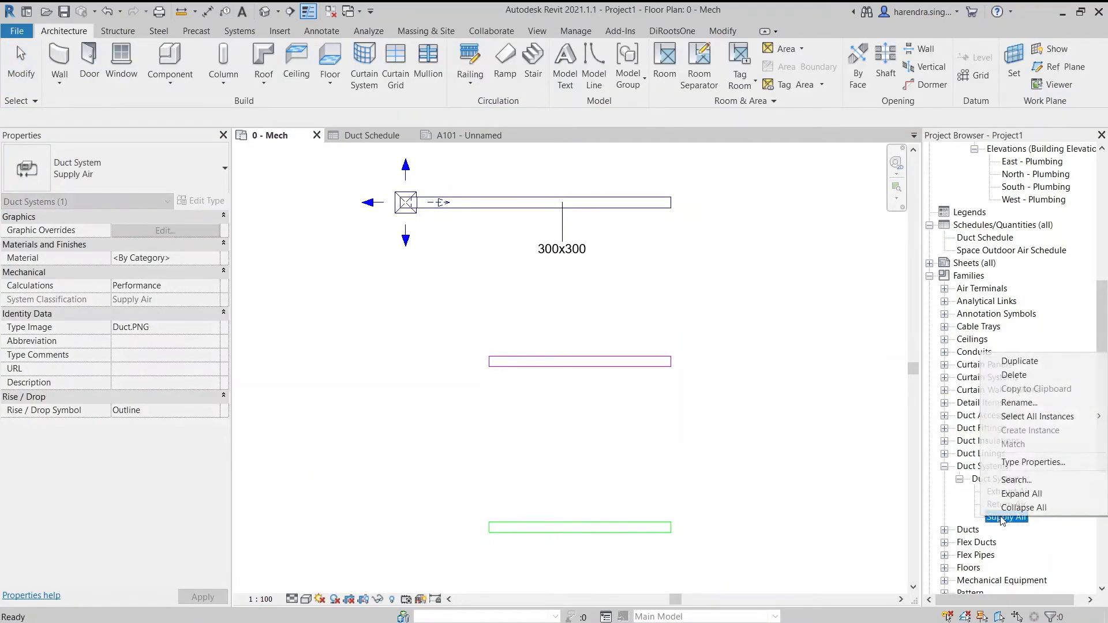
{"action": "left_click", "coordinate": [1017, 463]}
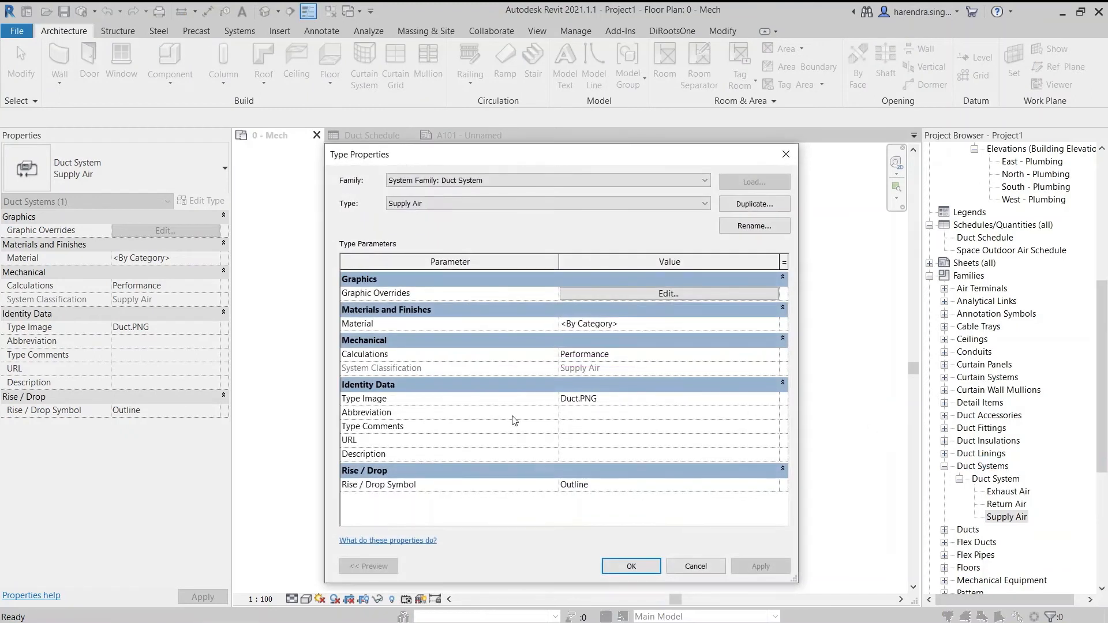
{"action": "left_click", "coordinate": [607, 412]}
{"action": "type", "text": "SAD"}
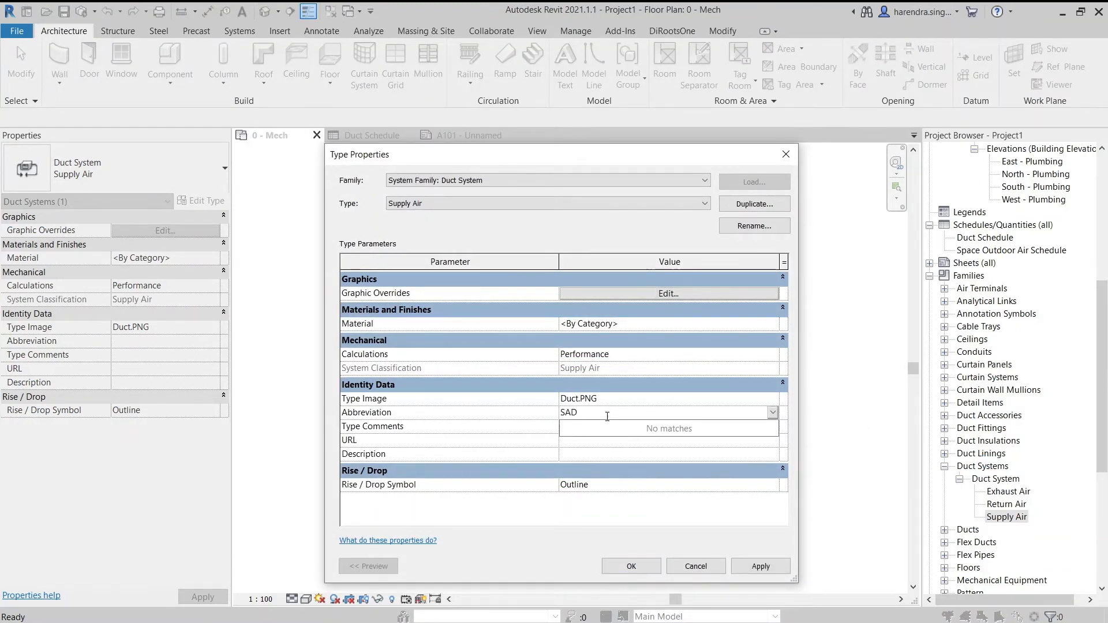
{"action": "left_click", "coordinate": [761, 565]}
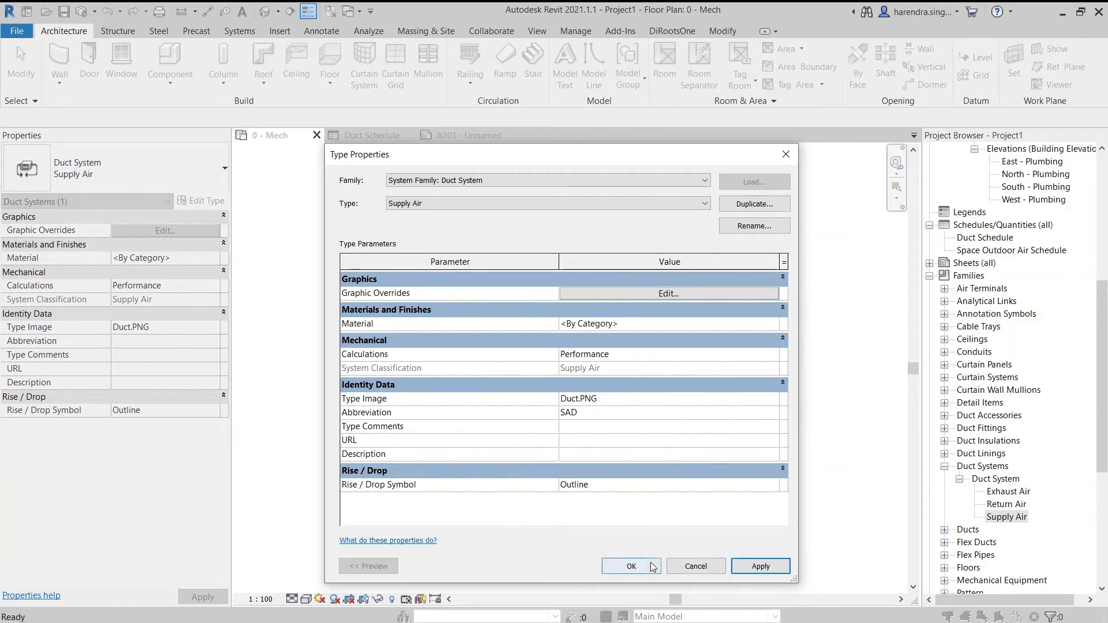
{"action": "left_click", "coordinate": [631, 565]}
- Edit the Duct Size Tag family of the supply duct's tag, adding System Abbreviation to its label ahead of Size
{"action": "left_click", "coordinate": [563, 252]}
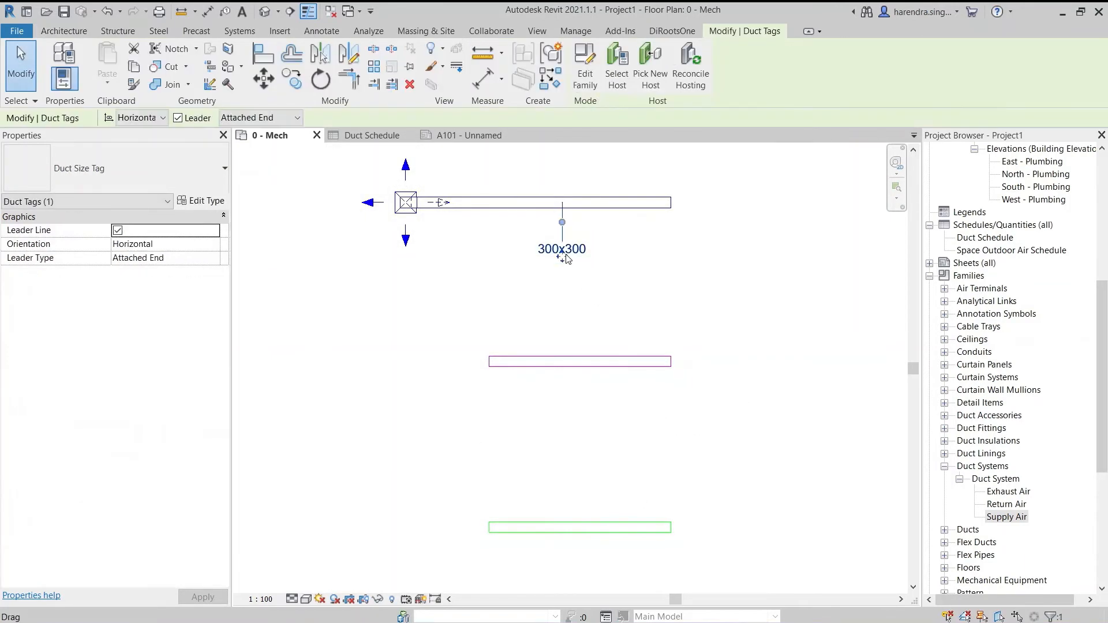
{"action": "left_click", "coordinate": [585, 81]}
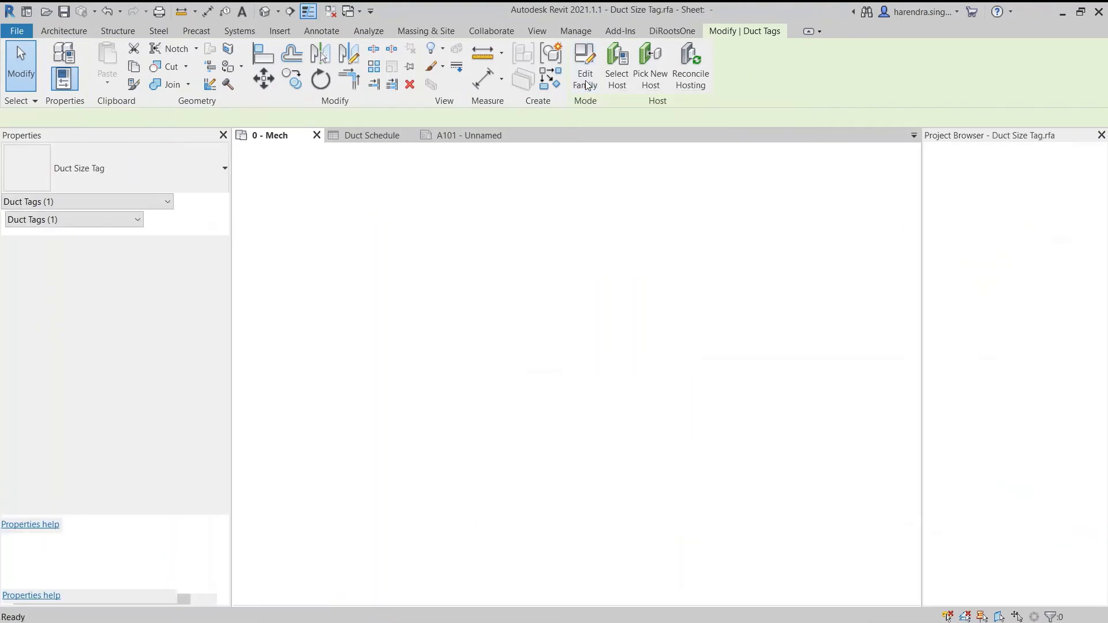
{"action": "scroll", "coordinate": [595, 265], "scroll_direction": "down", "scroll_amount": 4}
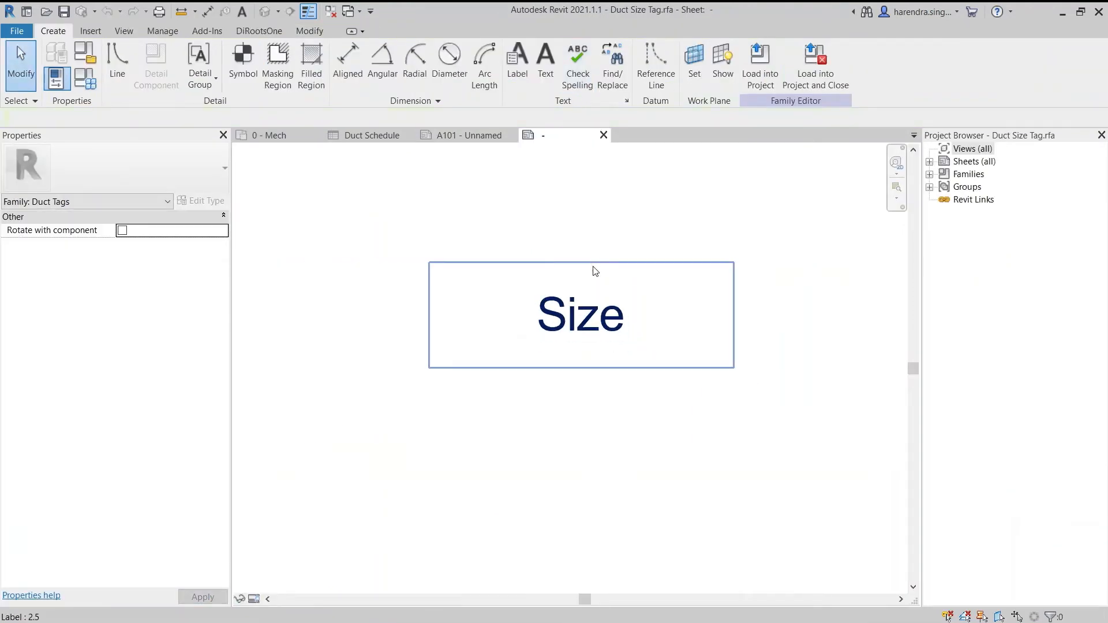
{"action": "left_click", "coordinate": [596, 320]}
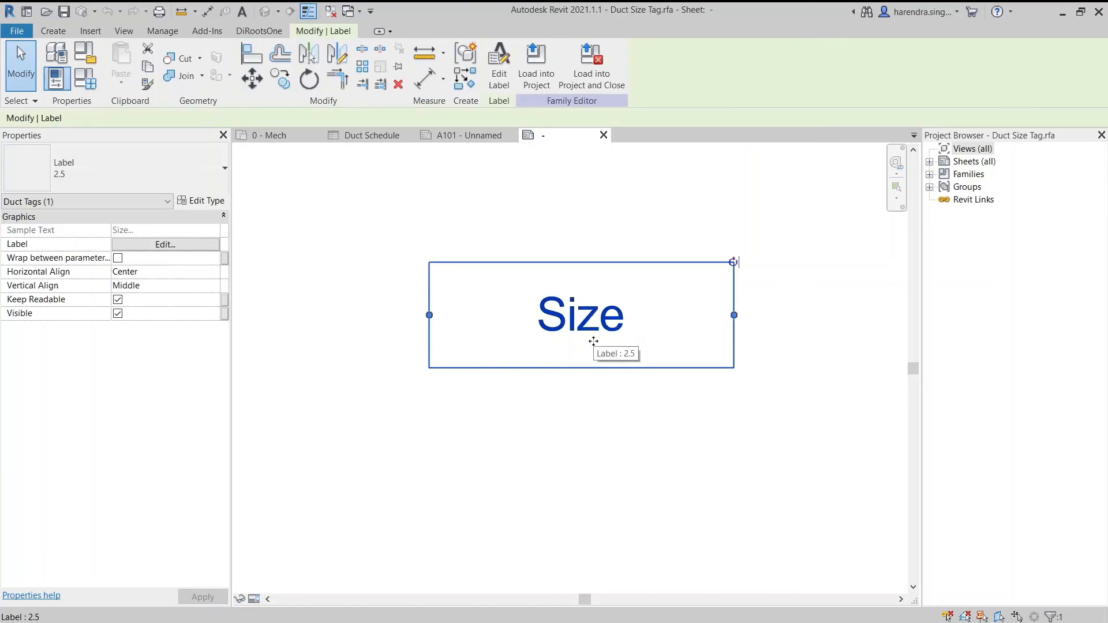
{"action": "left_click", "coordinate": [501, 82]}
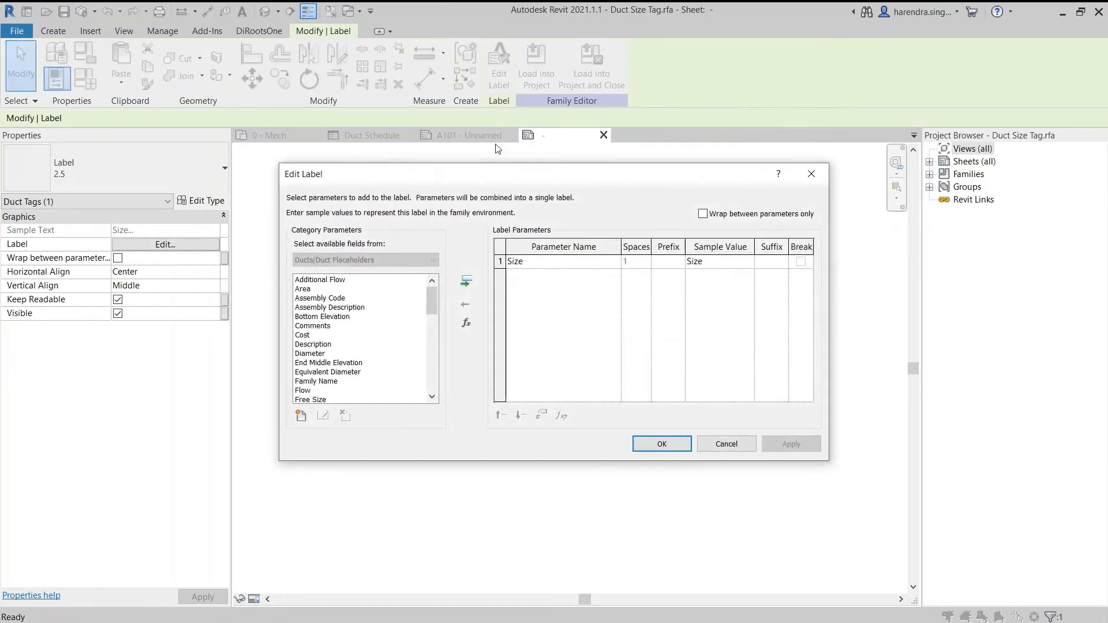
{"action": "left_click", "coordinate": [320, 354]}
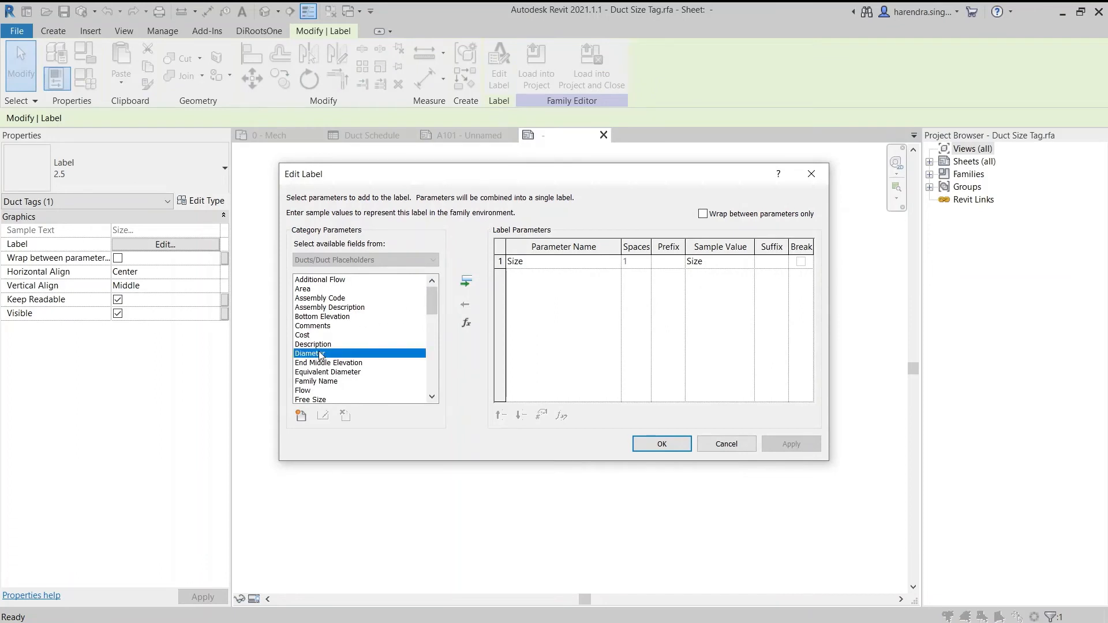
{"action": "type", "text": "sy"}
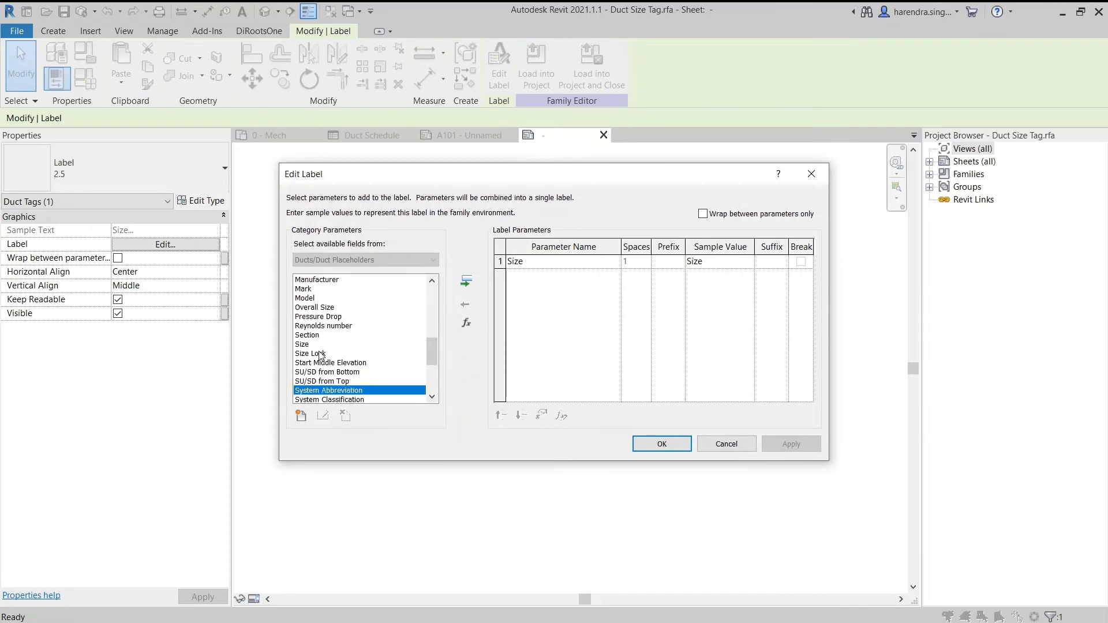
{"action": "left_click", "coordinate": [468, 284]}
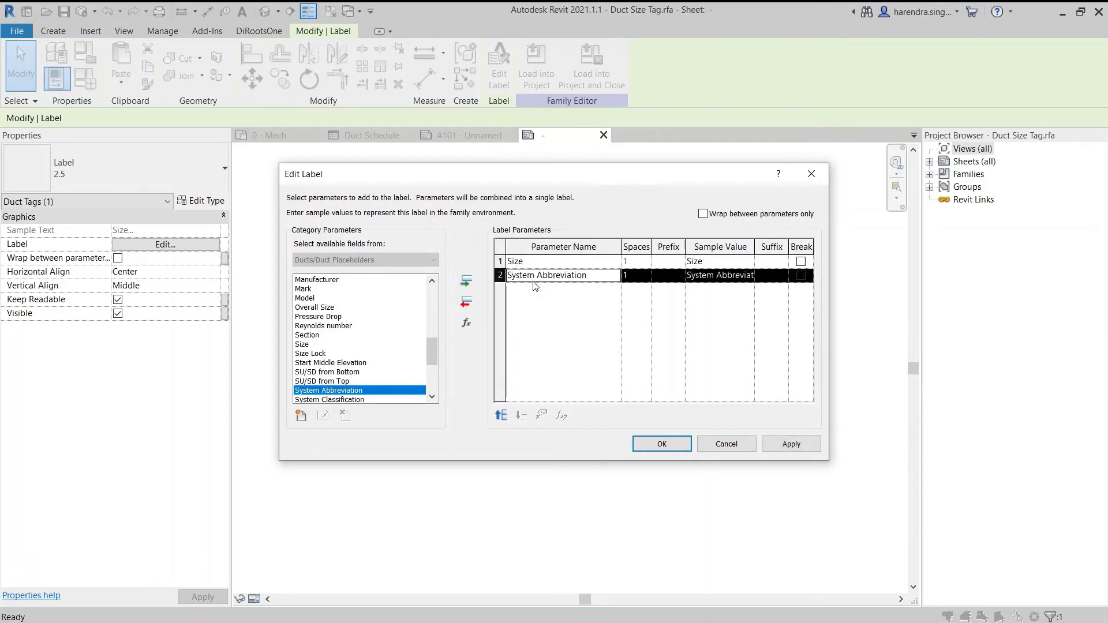
{"action": "left_click", "coordinate": [502, 415]}
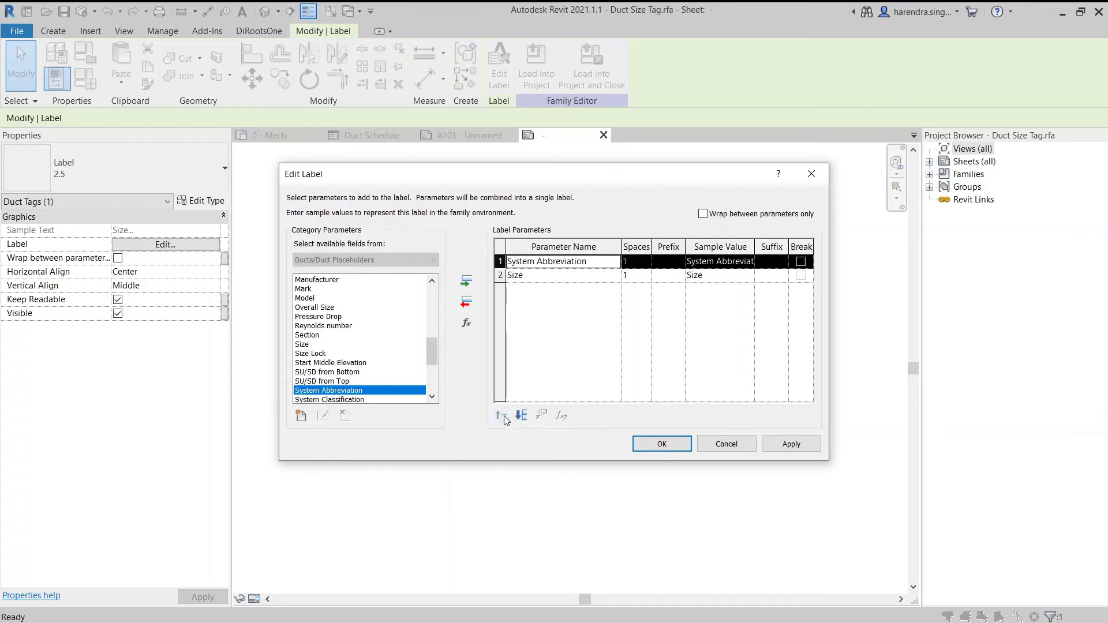
{"action": "left_click", "coordinate": [655, 442]}
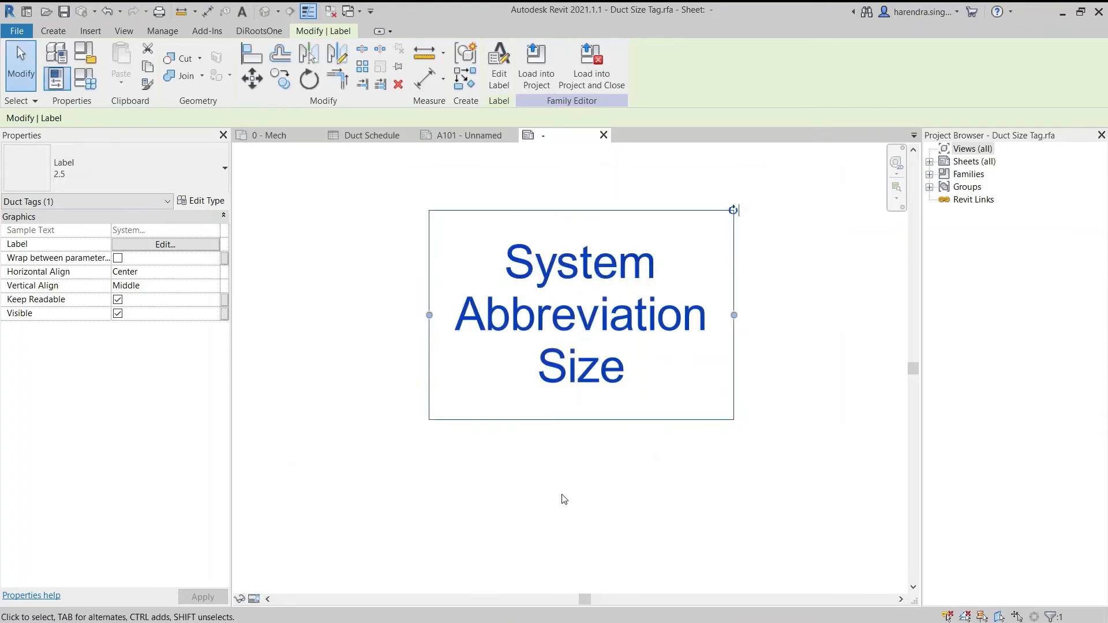
- Widen the label to fit on one line and load the tag into the project unsaved, overwriting the existing version and its parameter values
{"action": "left_click_drag", "start_coordinate": [662, 388], "coordinate": [784, 389]}
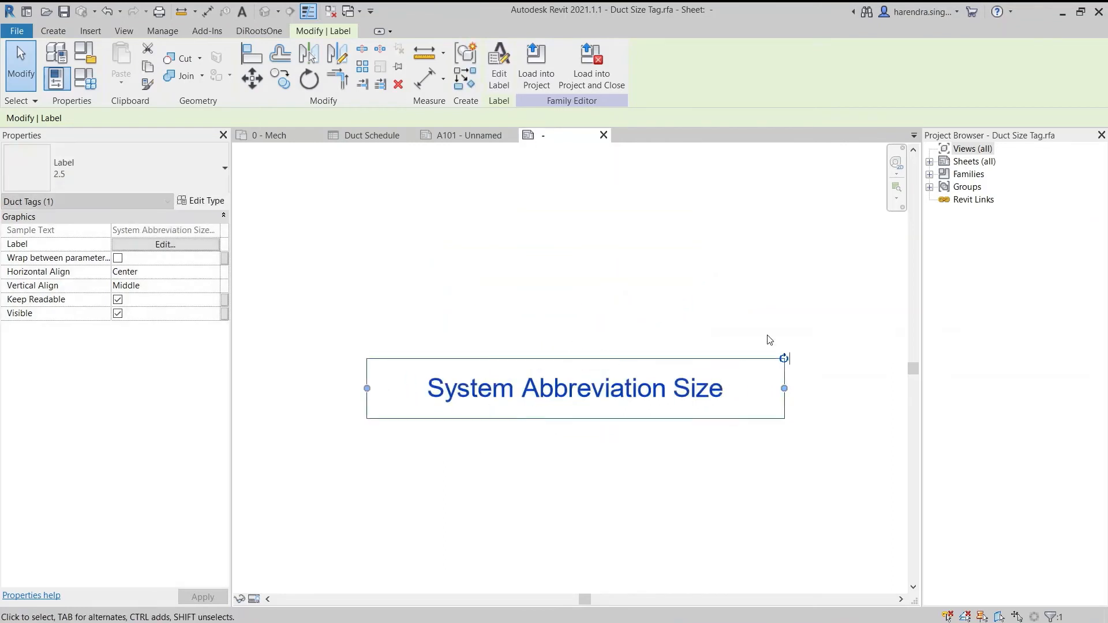
{"action": "left_click", "coordinate": [605, 84]}
{"action": "left_click", "coordinate": [582, 326]}
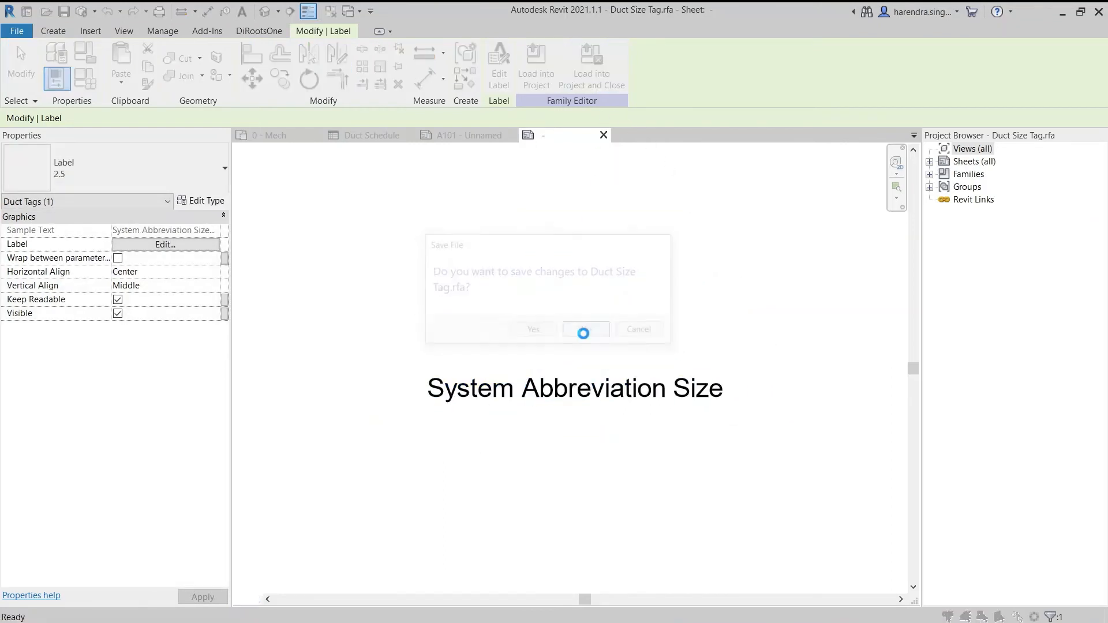
{"action": "left_click", "coordinate": [549, 314]}
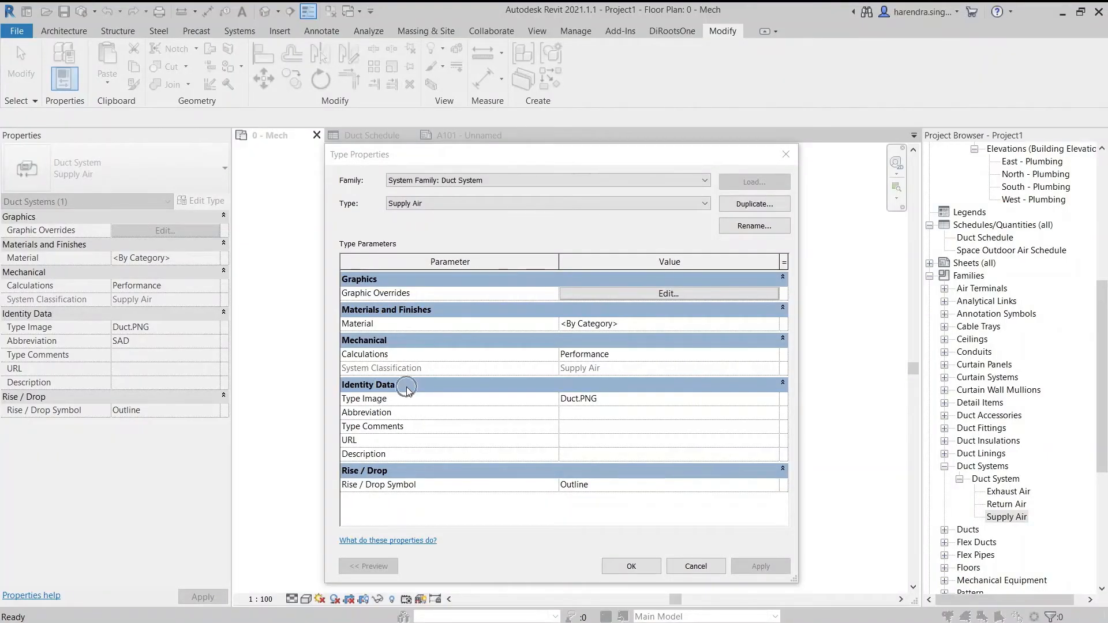
- Examine the Type Comments parameter of the Supply Air duct system type and close its type properties
{"action": "left_click", "coordinate": [414, 431]}
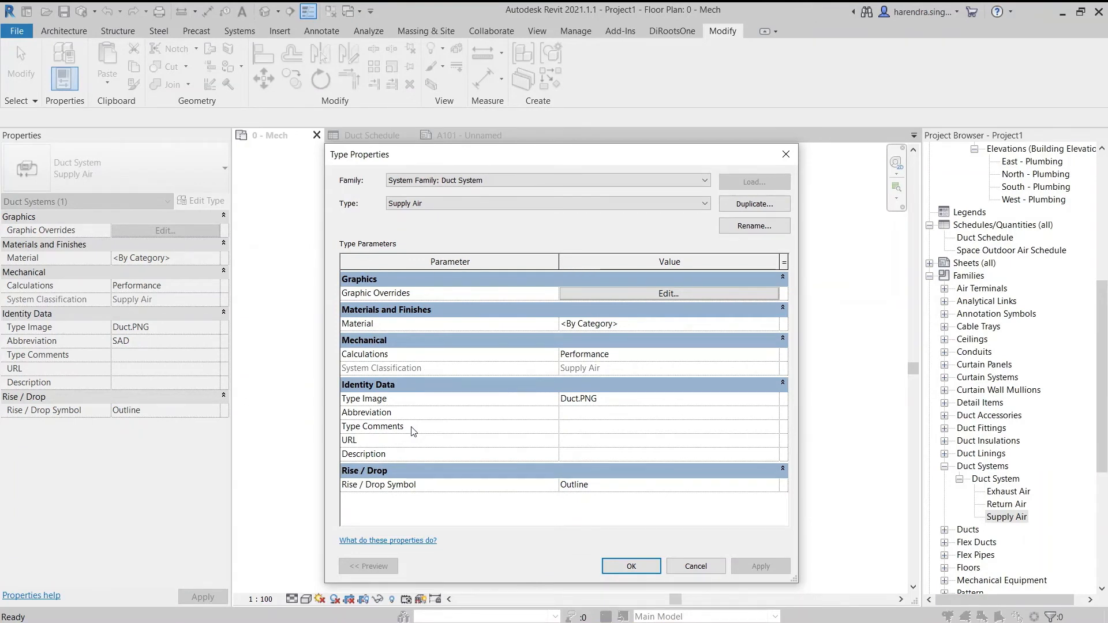
{"action": "left_click", "coordinate": [414, 431]}
{"action": "left_click", "coordinate": [620, 567]}
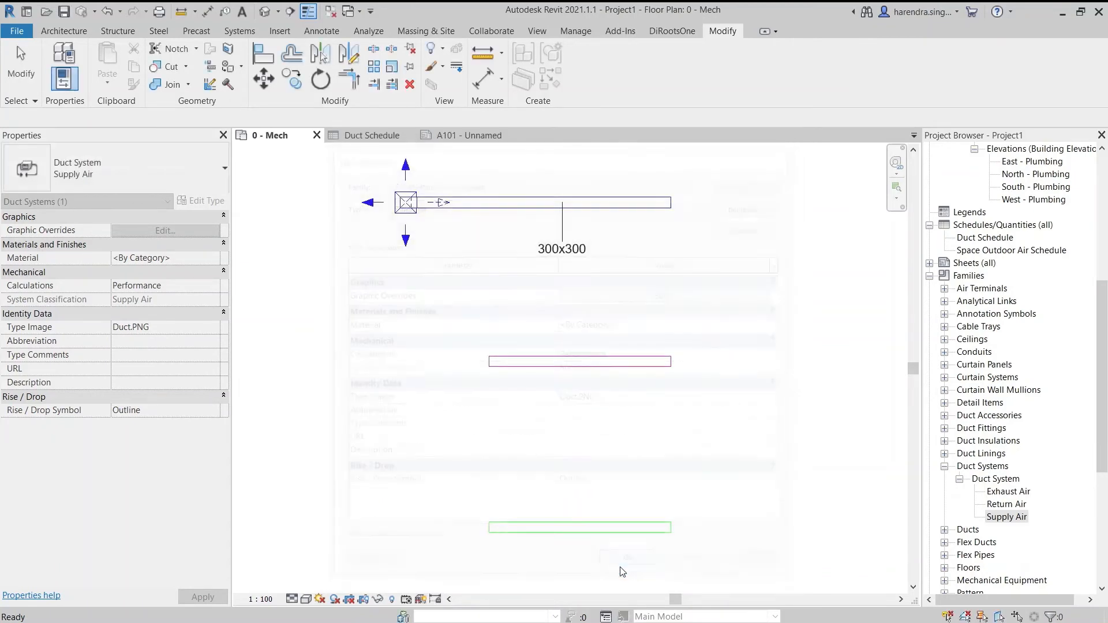
{"action": "left_click", "coordinate": [536, 330]}
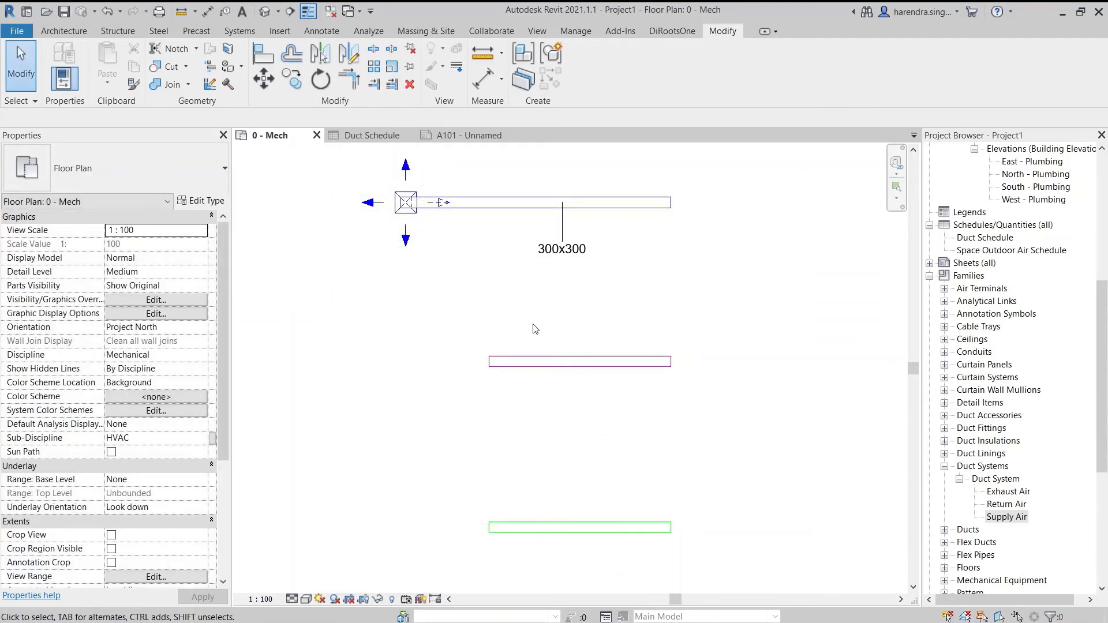
{"action": "left_click", "coordinate": [536, 330]}
{"action": "left_click", "coordinate": [626, 207]}
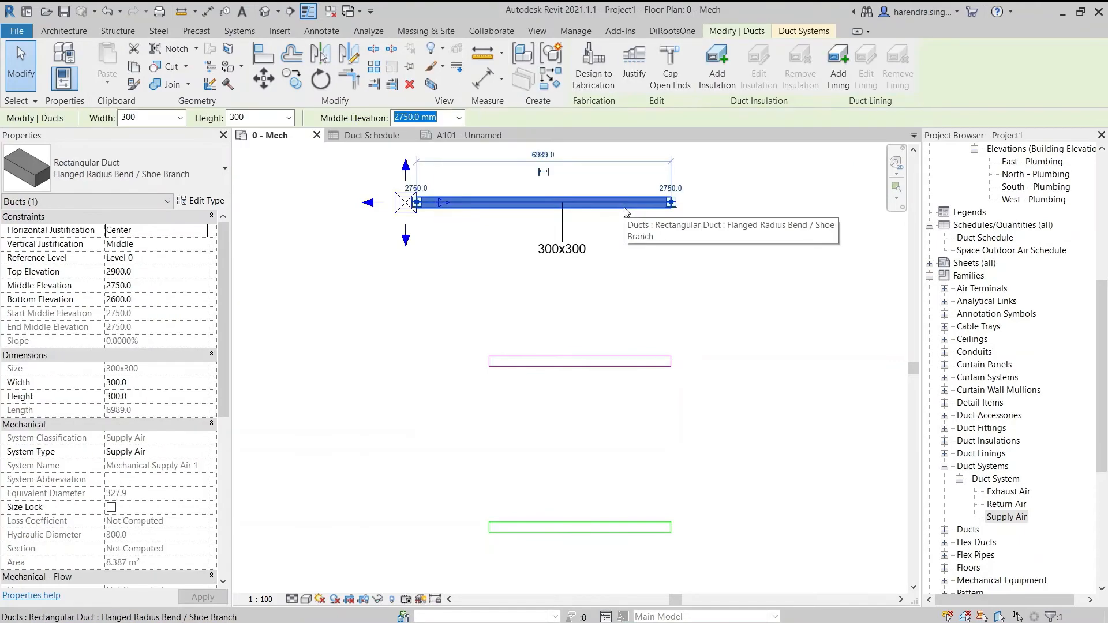
{"action": "left_click", "coordinate": [334, 264]}
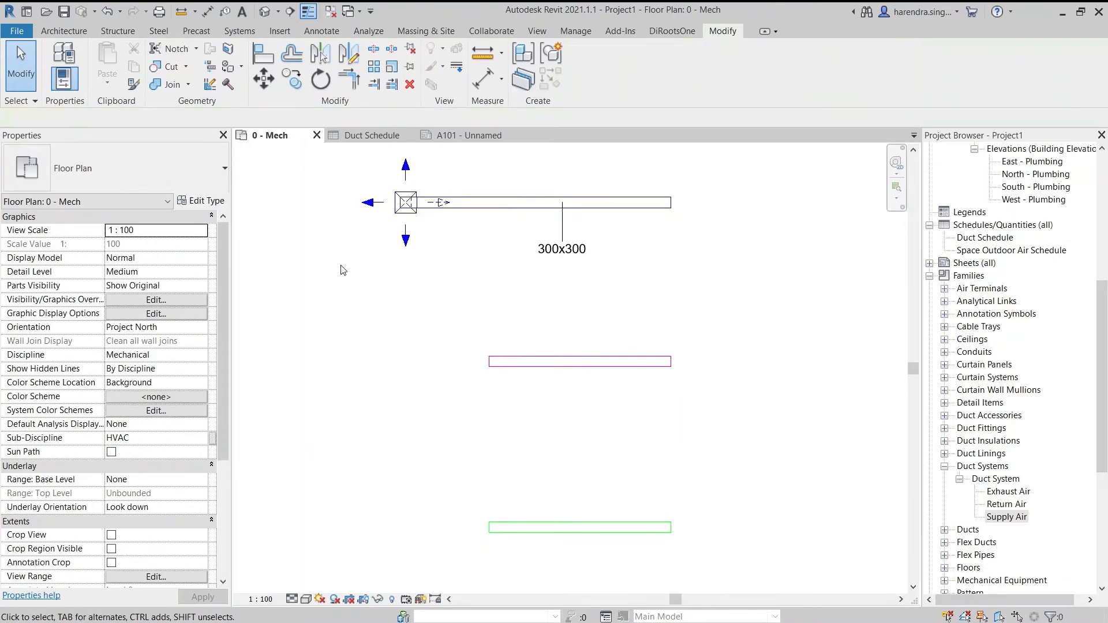
{"action": "left_click", "coordinate": [495, 362]}
{"action": "left_click", "coordinate": [472, 307]}
{"action": "left_click", "coordinate": [544, 434]}
{"action": "key", "text": "ctrl"}
- Set the Type Comments of the supply duct's Flanged Radius Bend / Shoe Branch type to L/s and apply it
{"action": "left_click", "coordinate": [615, 208]}
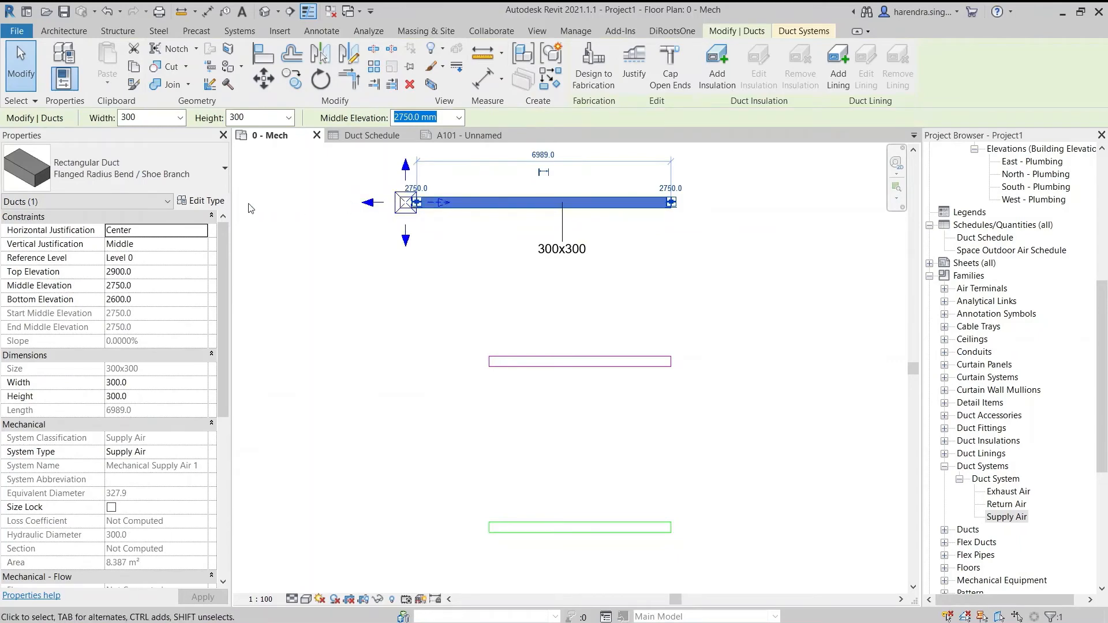
{"action": "left_click", "coordinate": [209, 203]}
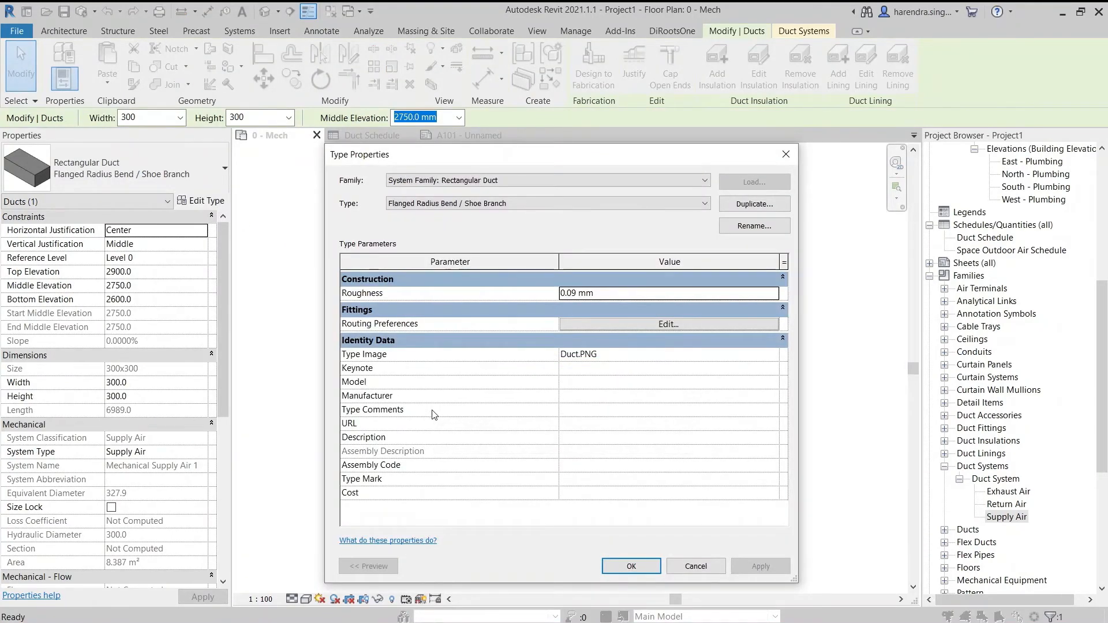
{"action": "left_click", "coordinate": [573, 410]}
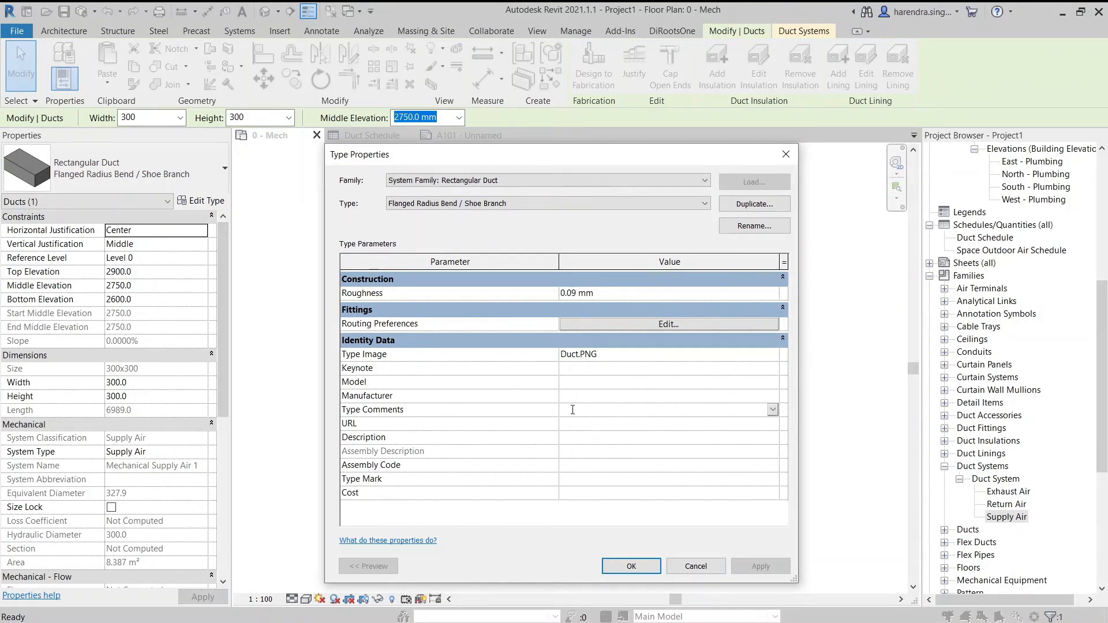
{"action": "type", "text": "L/s"}
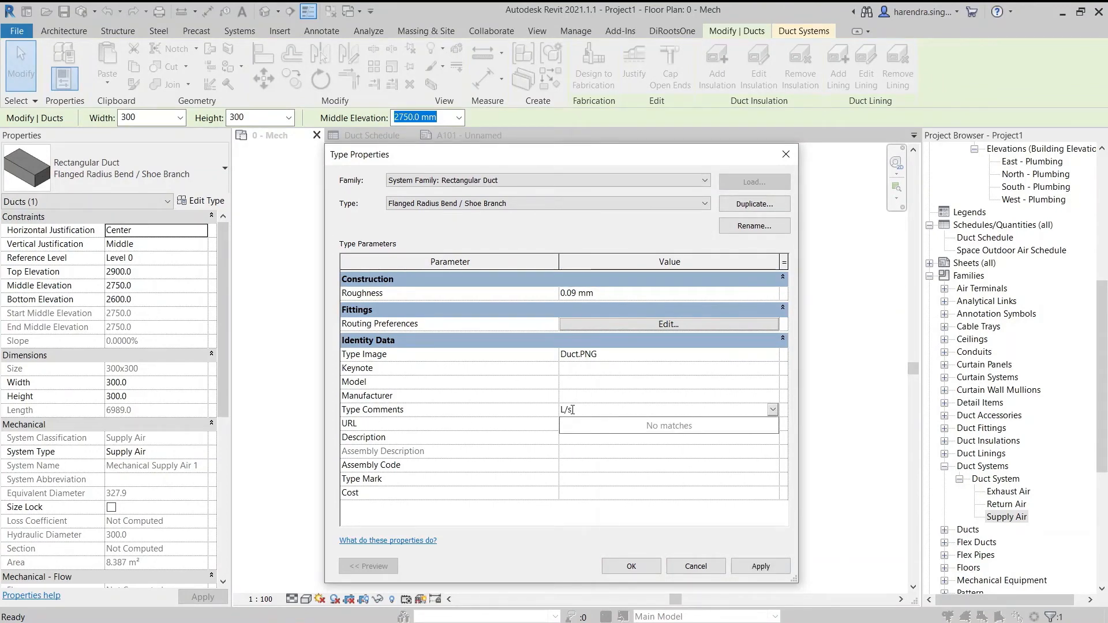
{"action": "left_click", "coordinate": [768, 564]}
{"action": "left_click", "coordinate": [655, 567]}
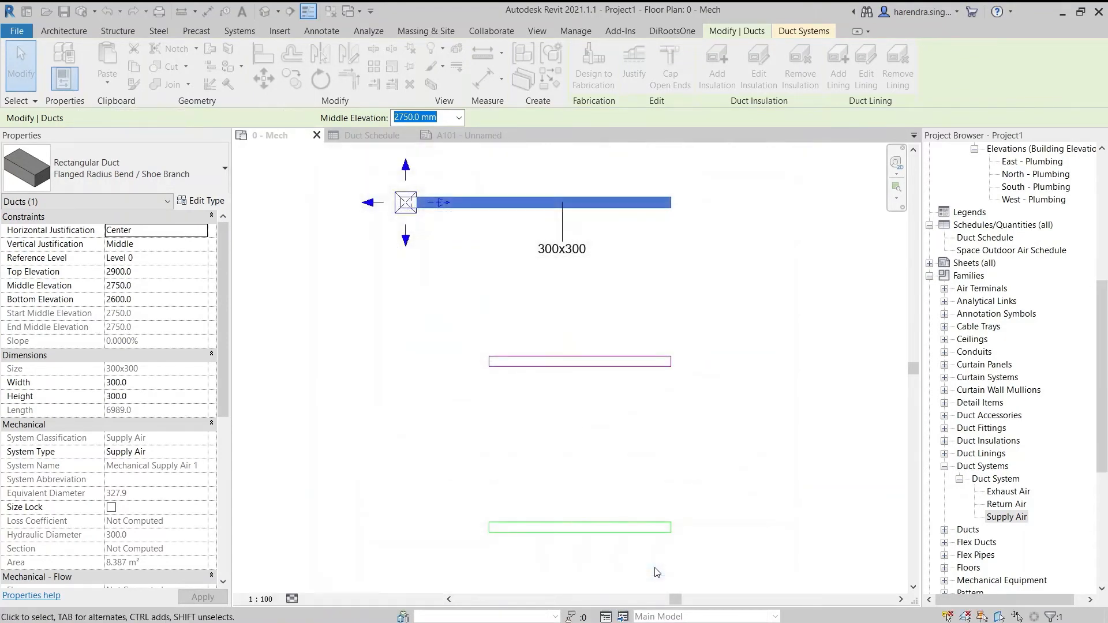
{"action": "left_click", "coordinate": [592, 306]}
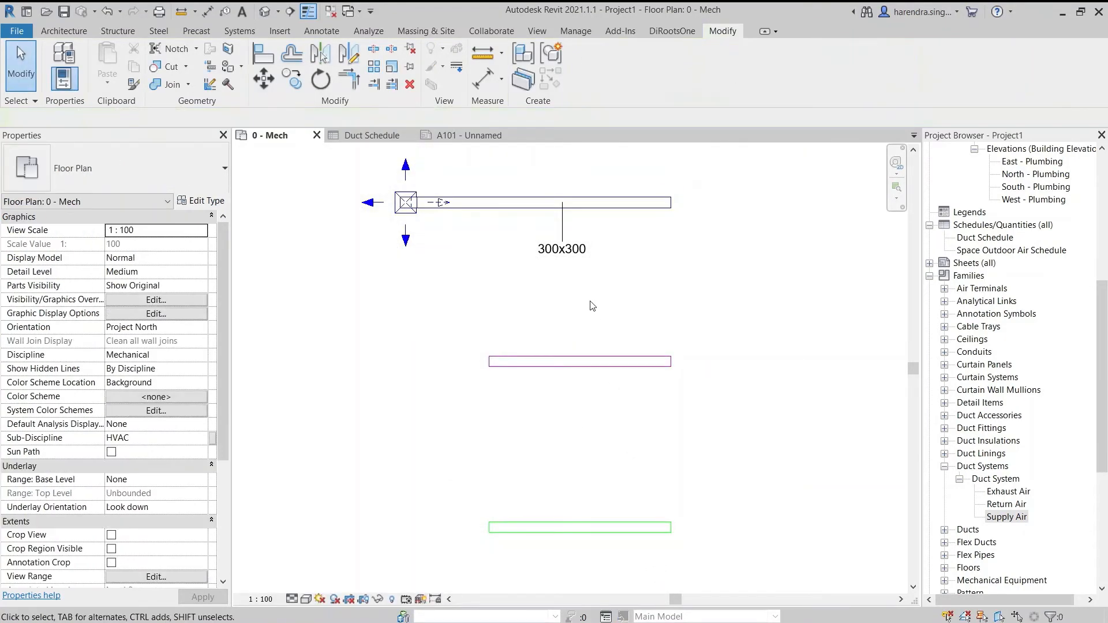
- Reopen the Duct Size Tag family from the supply duct's tag and add the Comments parameter to its label after Size
{"action": "left_click", "coordinate": [561, 249]}
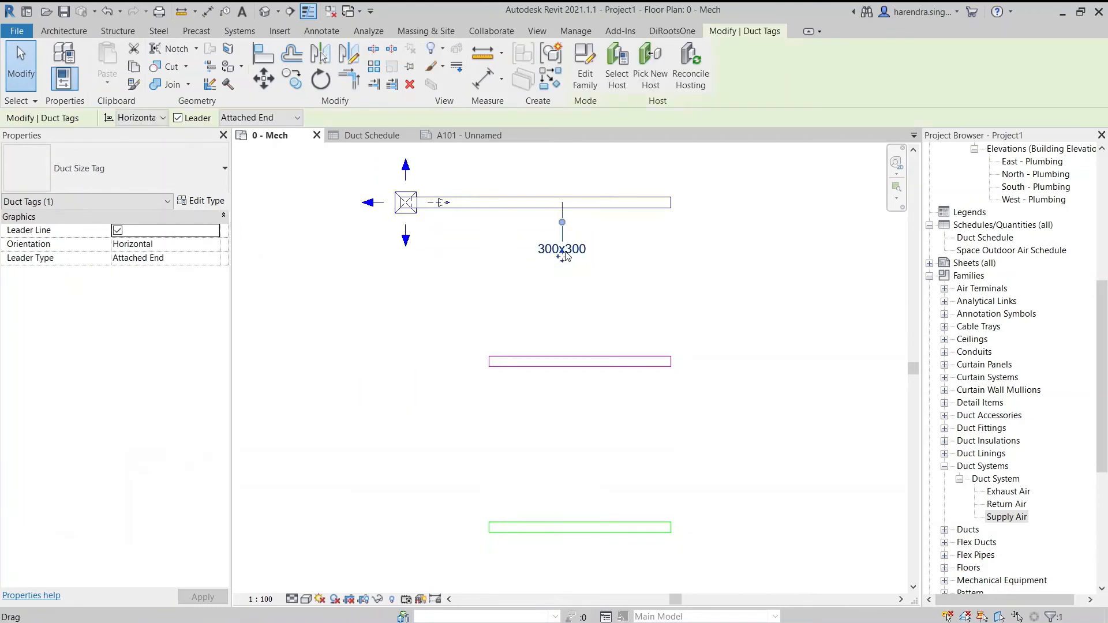
{"action": "left_click", "coordinate": [585, 74]}
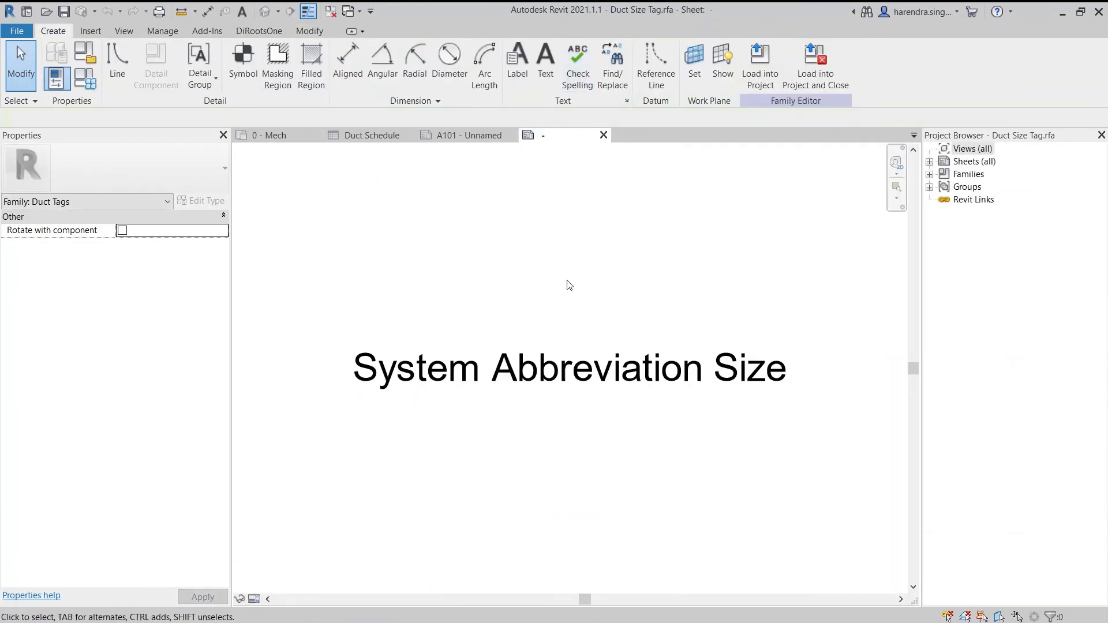
{"action": "left_click", "coordinate": [570, 370]}
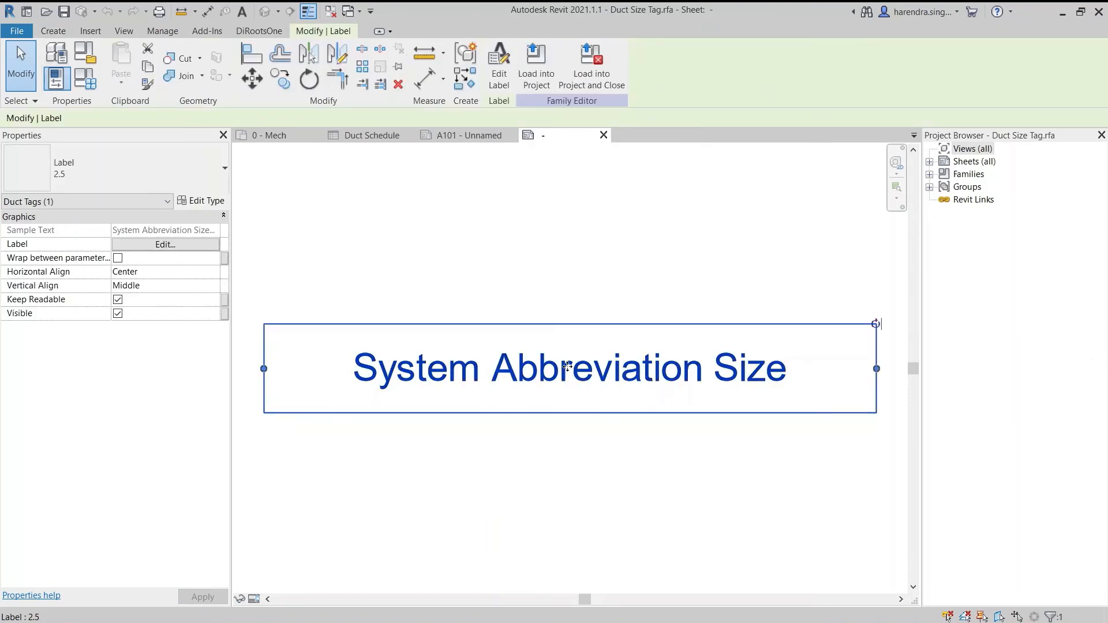
{"action": "scroll", "coordinate": [567, 366], "scroll_direction": "down", "scroll_amount": 1}
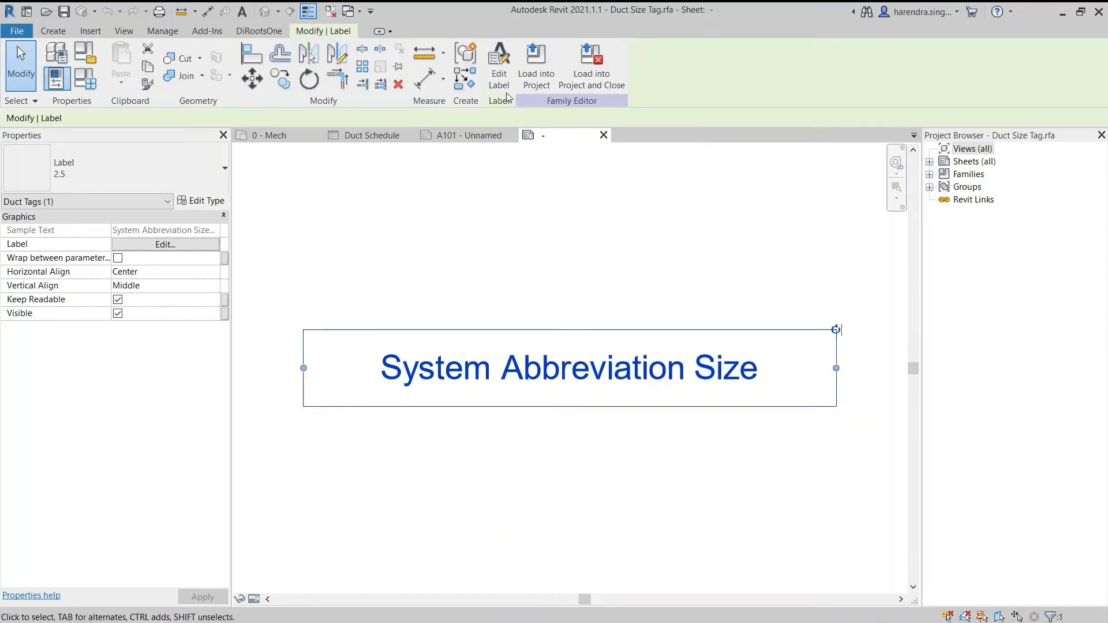
{"action": "left_click", "coordinate": [500, 66]}
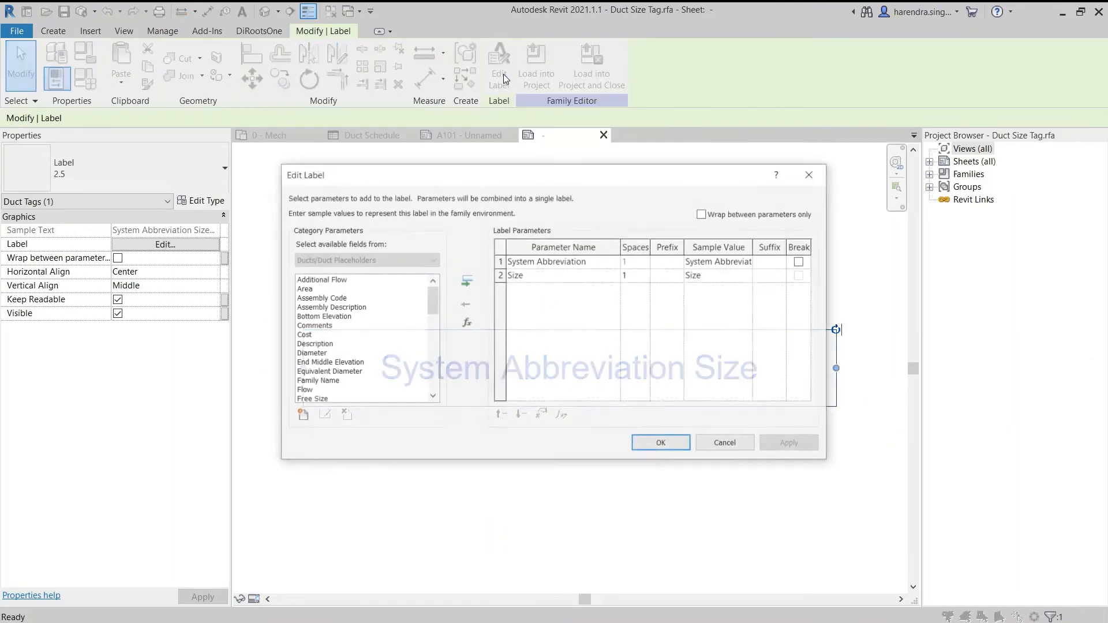
{"action": "left_click", "coordinate": [319, 354]}
{"action": "key", "text": "c"}
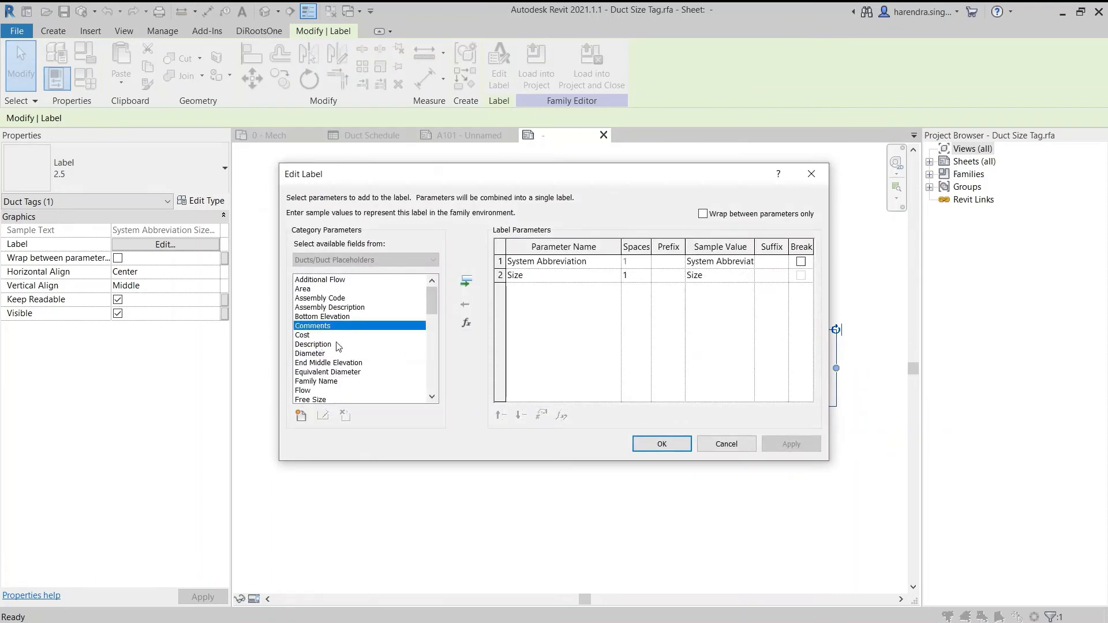
{"action": "left_click", "coordinate": [467, 281]}
- Add Type Comments to the label after Comments and insert a line break after Size
{"action": "left_click", "coordinate": [308, 316]}
{"action": "key", "text": "t"}
{"action": "key", "text": "t"}
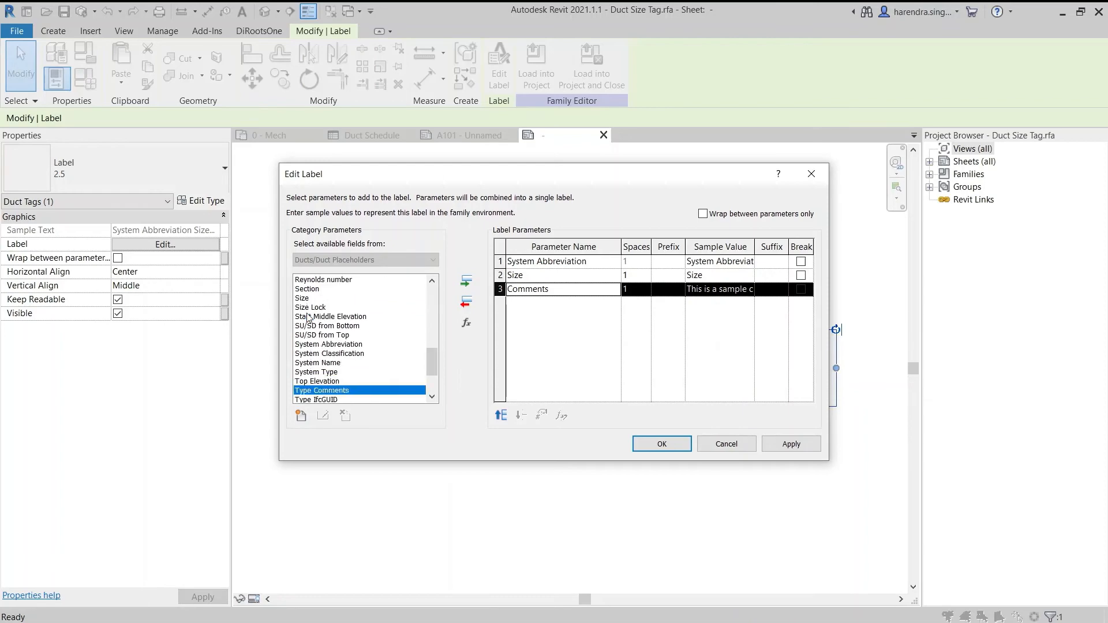
{"action": "left_click", "coordinate": [466, 283]}
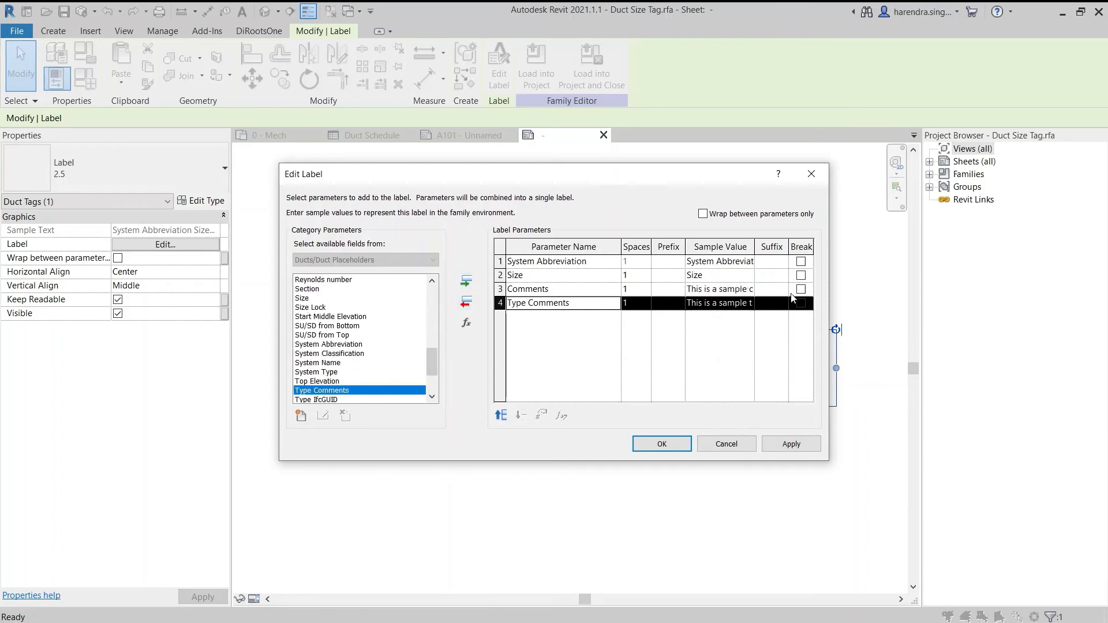
{"action": "left_click", "coordinate": [801, 276]}
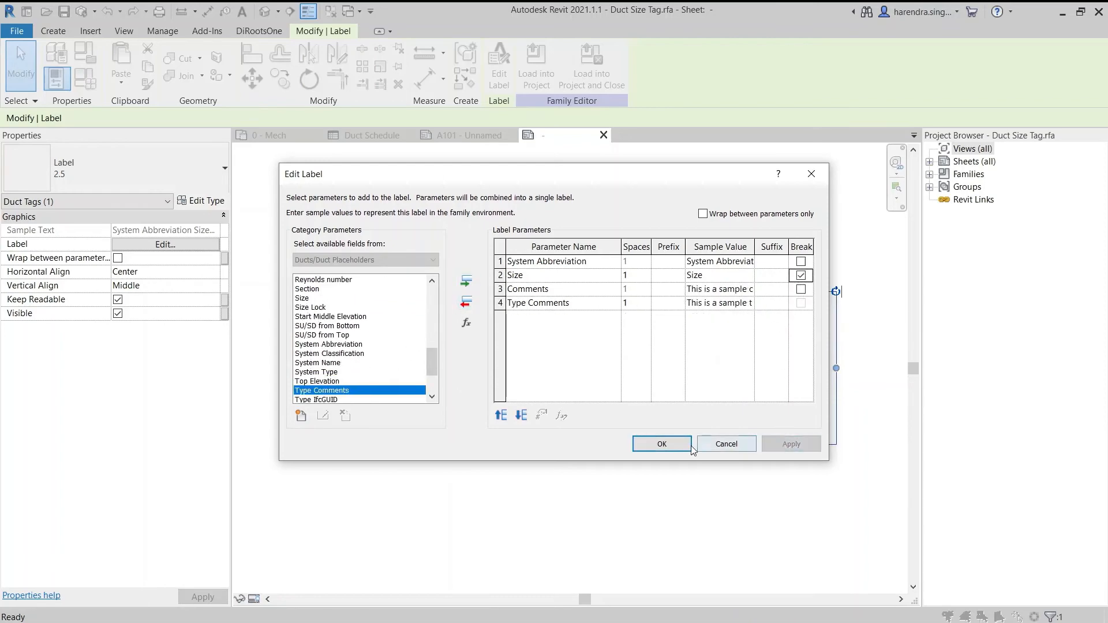
{"action": "left_click", "coordinate": [663, 444]}
- Load the edited Duct Size Tag into the project and close it without saving, overwriting the existing version and its parameter values
{"action": "left_click", "coordinate": [594, 72]}
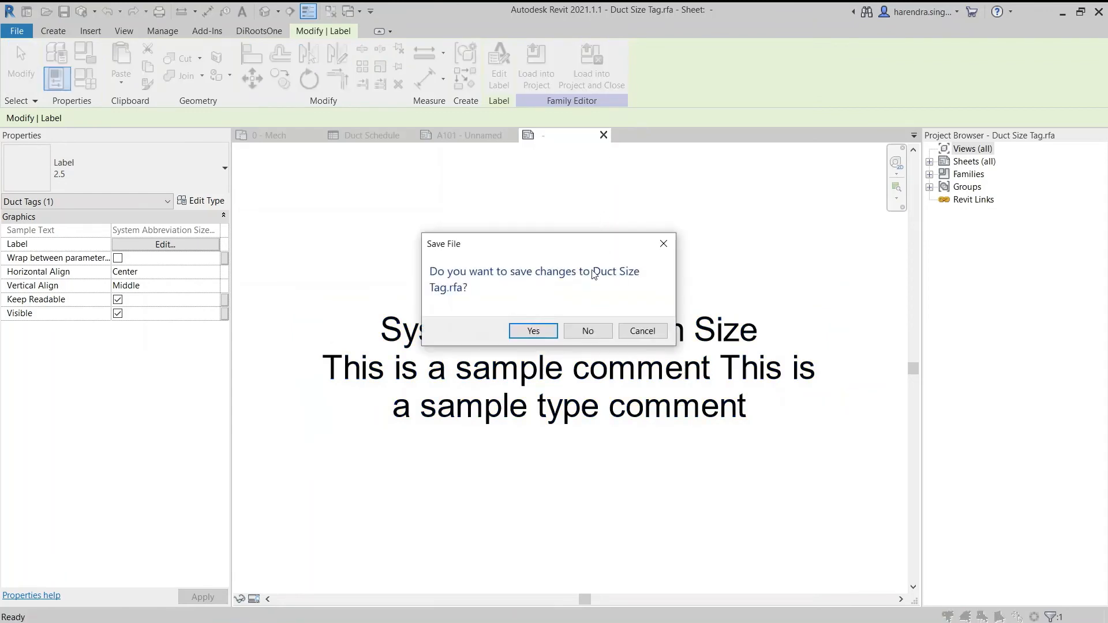
{"action": "left_click", "coordinate": [591, 328]}
{"action": "left_click", "coordinate": [546, 313]}
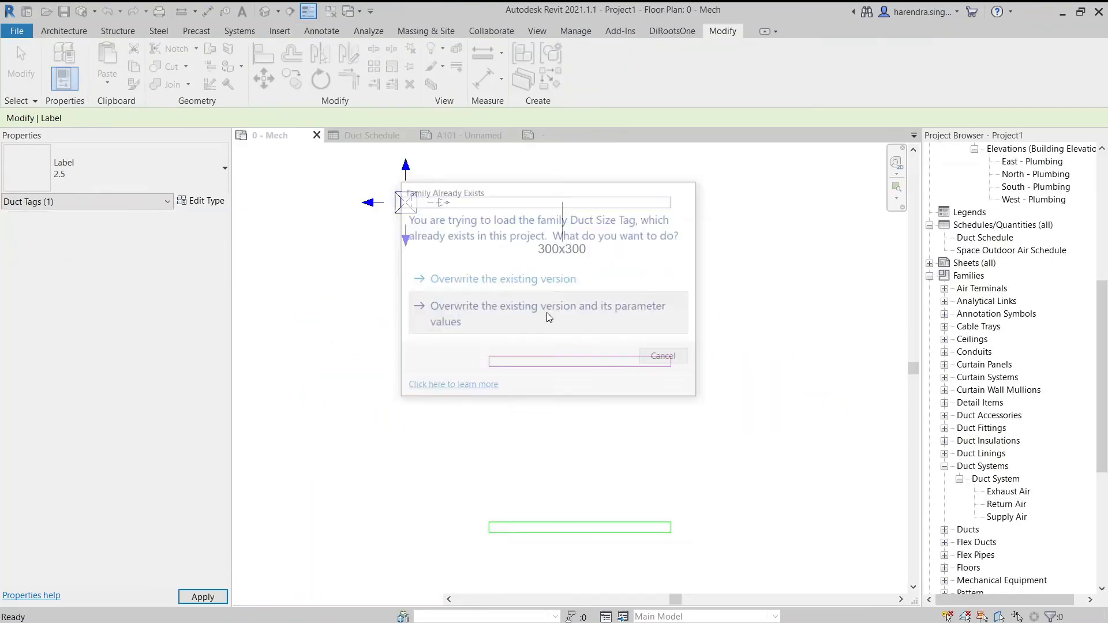
- Set the Comments value of the supply duct's 300x300 tag to 250
{"action": "scroll", "coordinate": [580, 280], "scroll_direction": "up", "scroll_amount": 2}
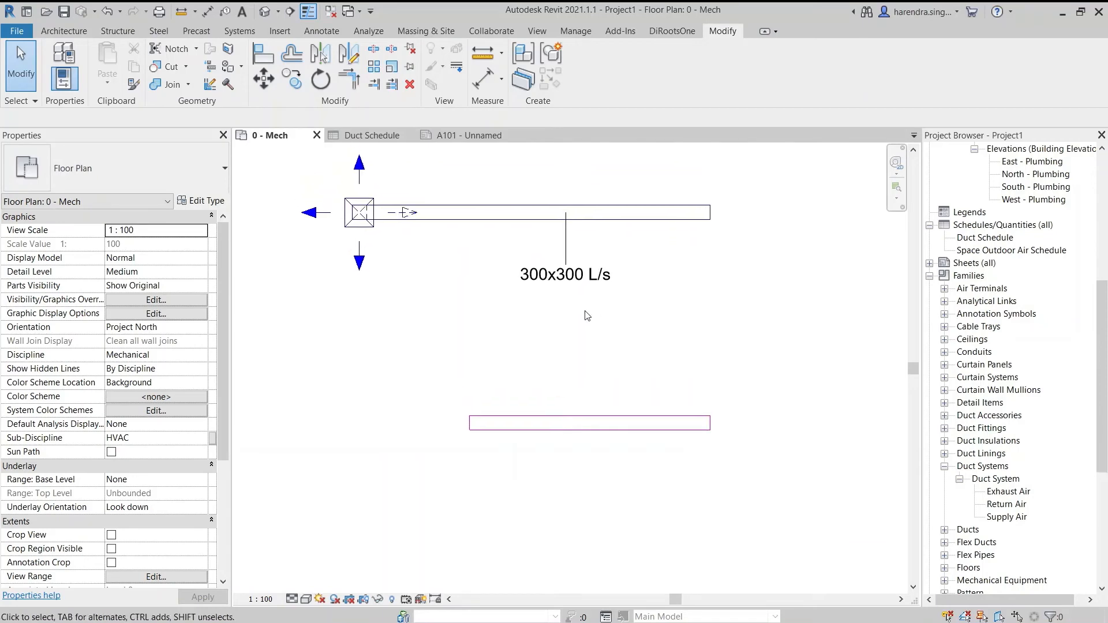
{"action": "double_click", "coordinate": [555, 278]}
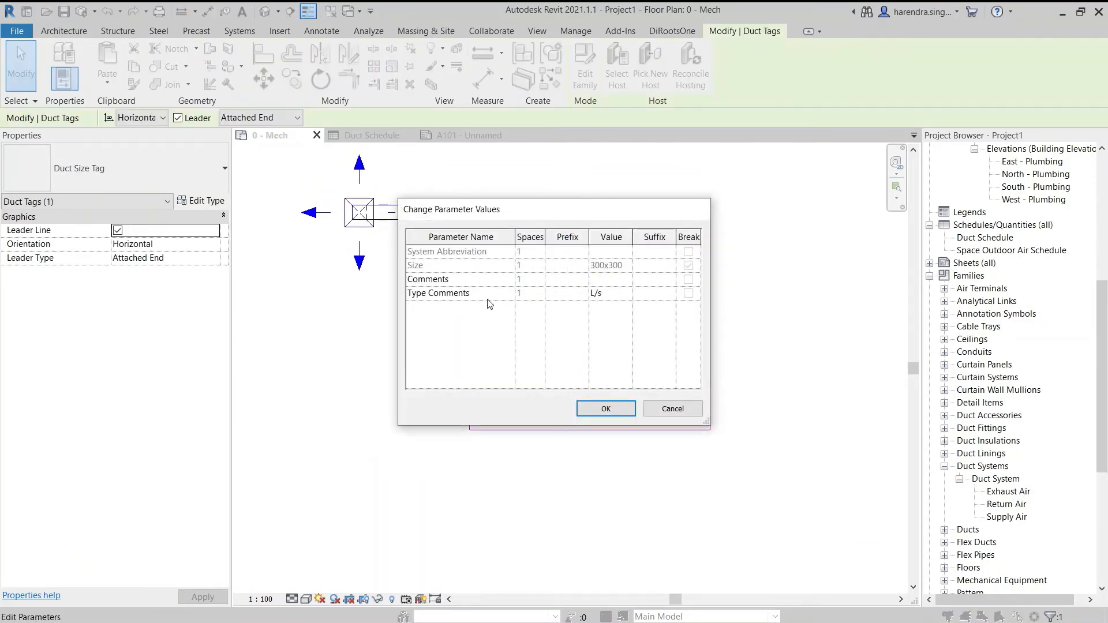
{"action": "left_click", "coordinate": [604, 282]}
{"action": "left_click", "coordinate": [484, 299]}
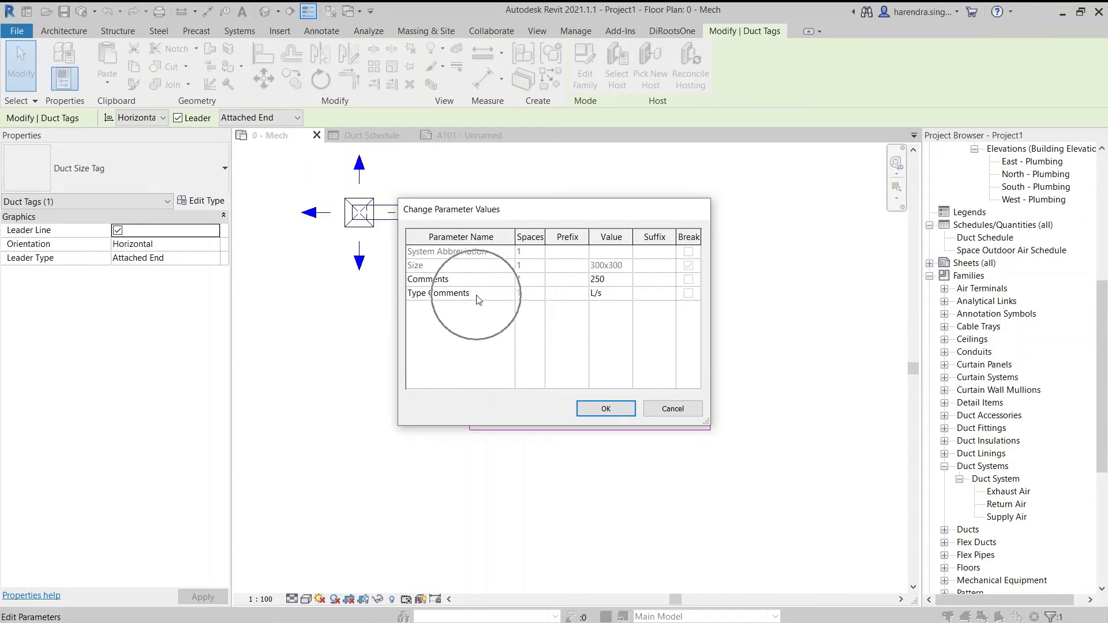
{"action": "left_click", "coordinate": [607, 408]}
{"action": "left_click", "coordinate": [615, 348]}
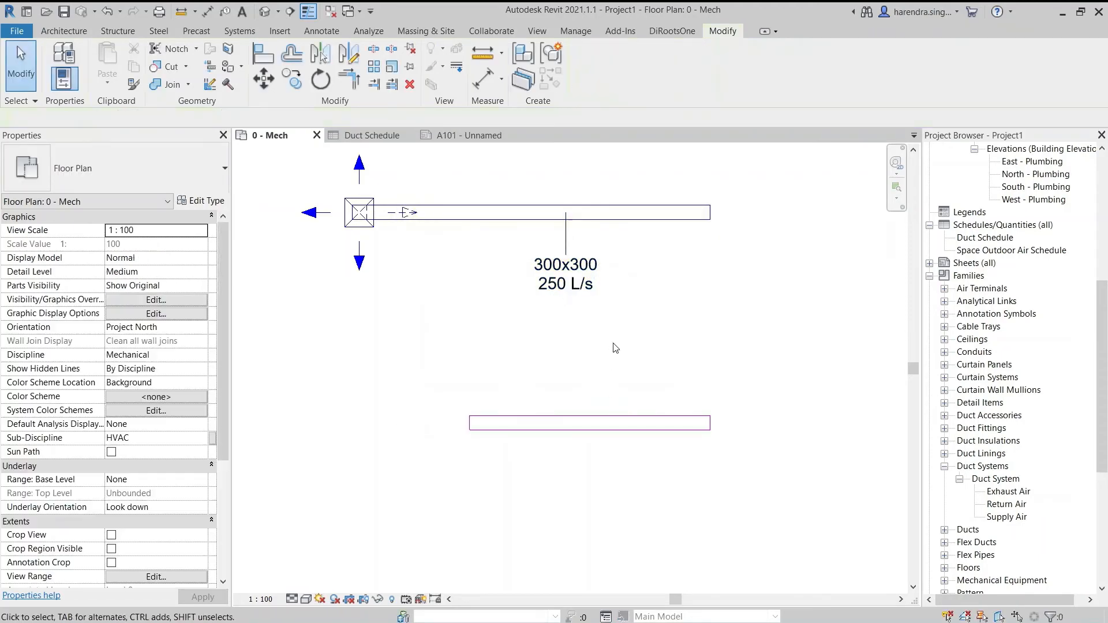
- Review the Comments and Type Comments values in the supply duct tag's parameter list and close it
{"action": "left_click", "coordinate": [587, 305]}
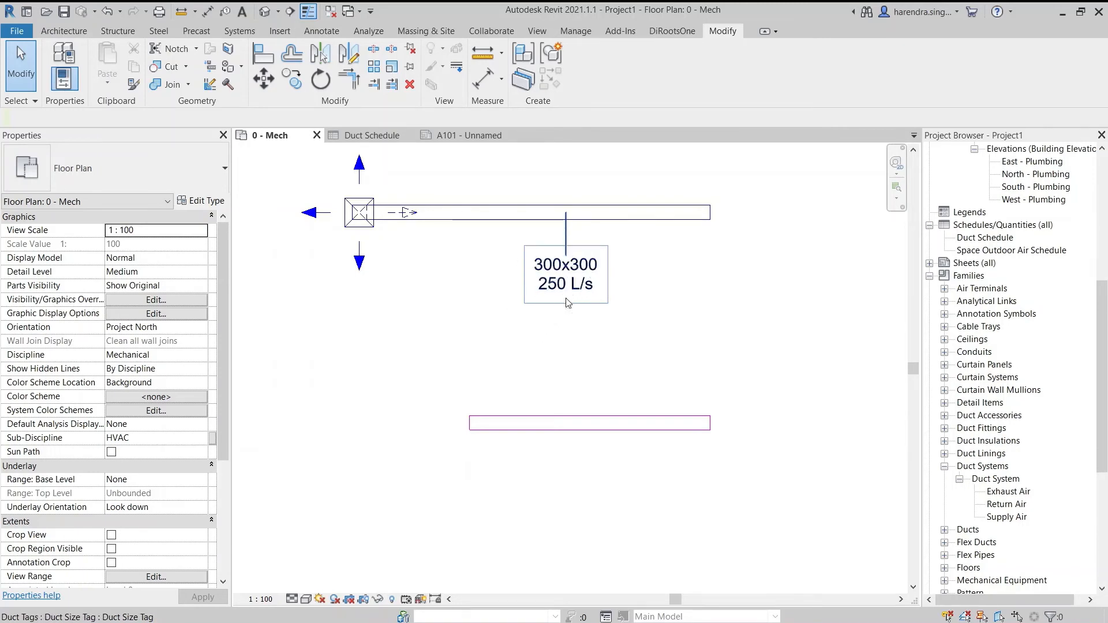
{"action": "left_click", "coordinate": [558, 292]}
{"action": "left_click", "coordinate": [558, 291]}
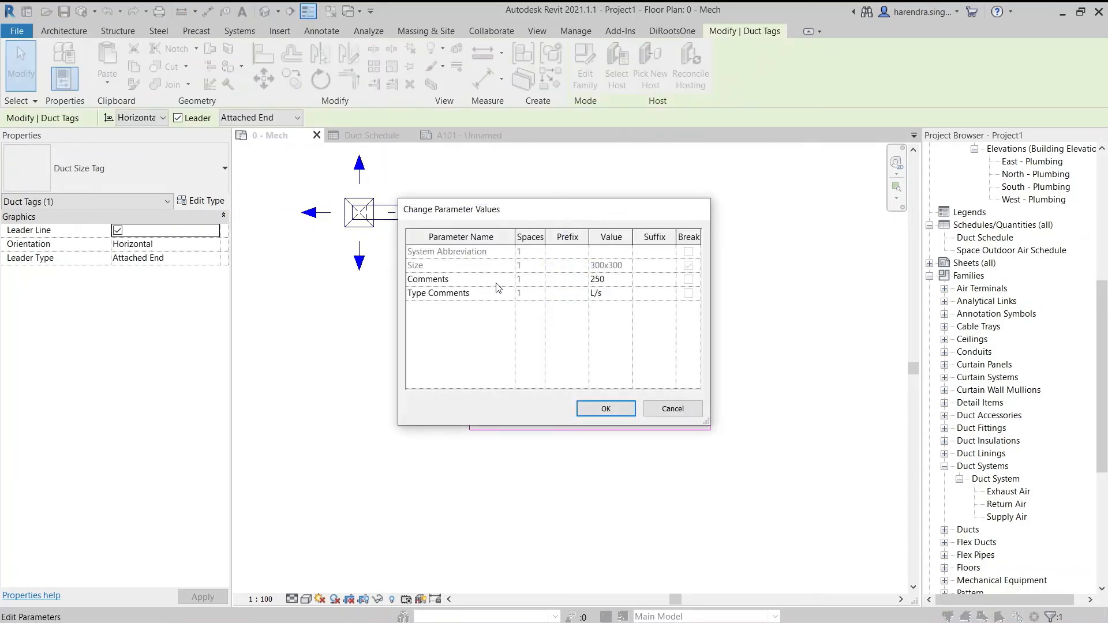
{"action": "left_click", "coordinate": [606, 408]}
{"action": "left_click", "coordinate": [594, 361]}
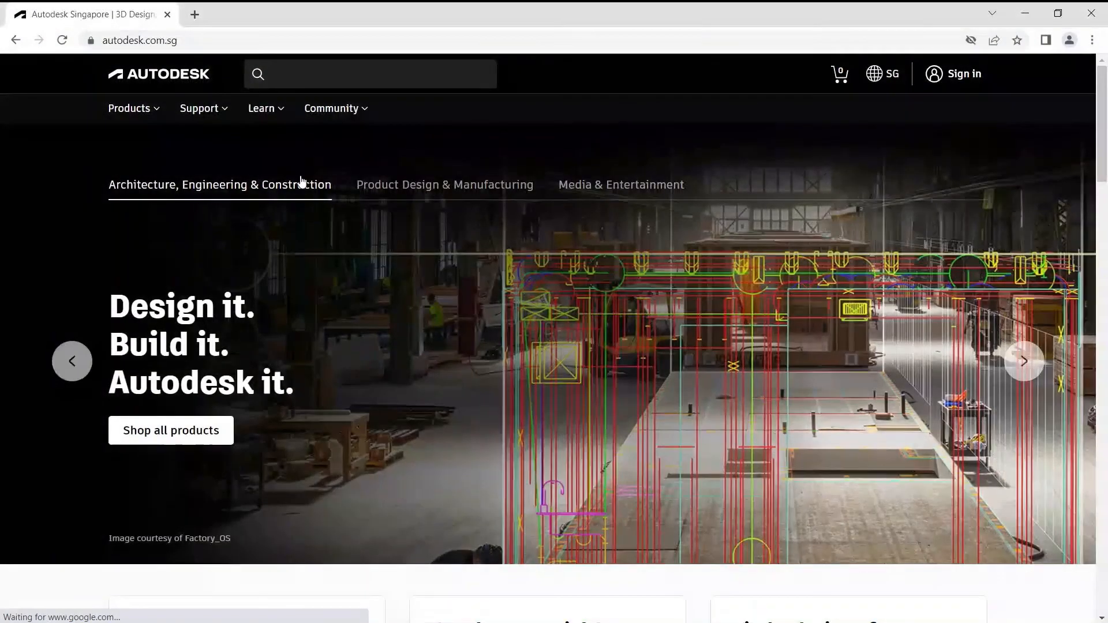
{"action": "left_click", "coordinate": [224, 44]}
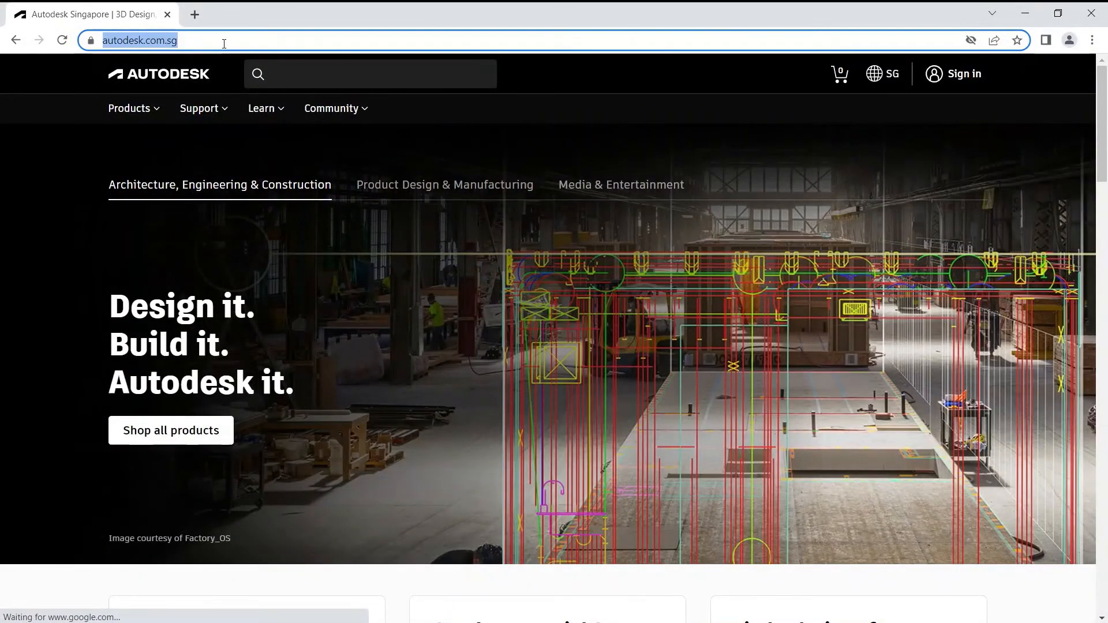
{"action": "left_click", "coordinate": [1025, 12]}
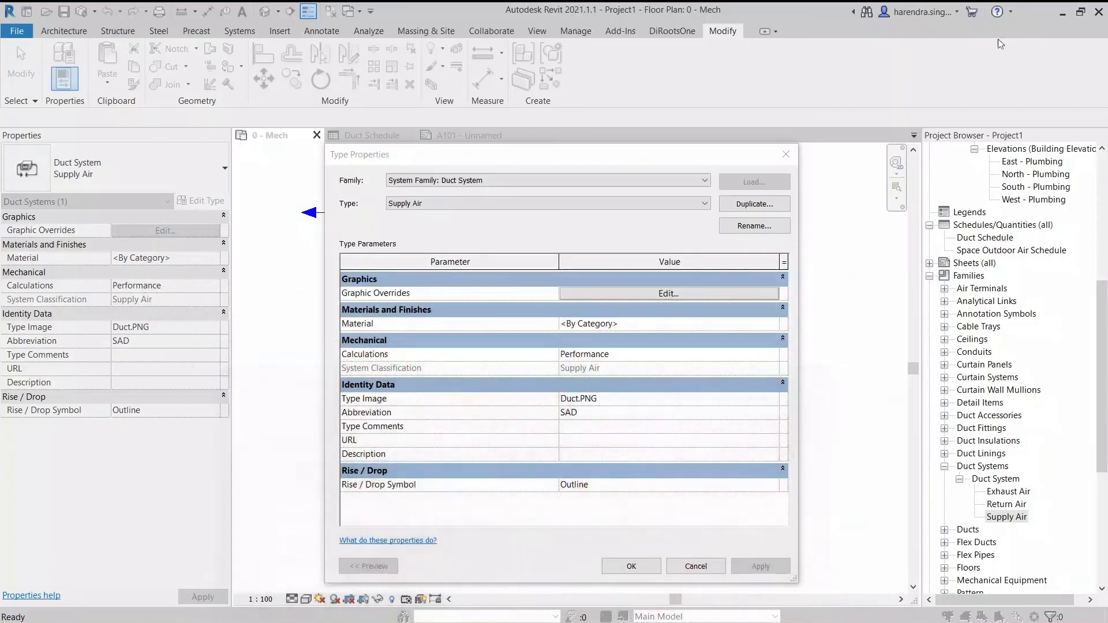
{"action": "left_click", "coordinate": [623, 442]}
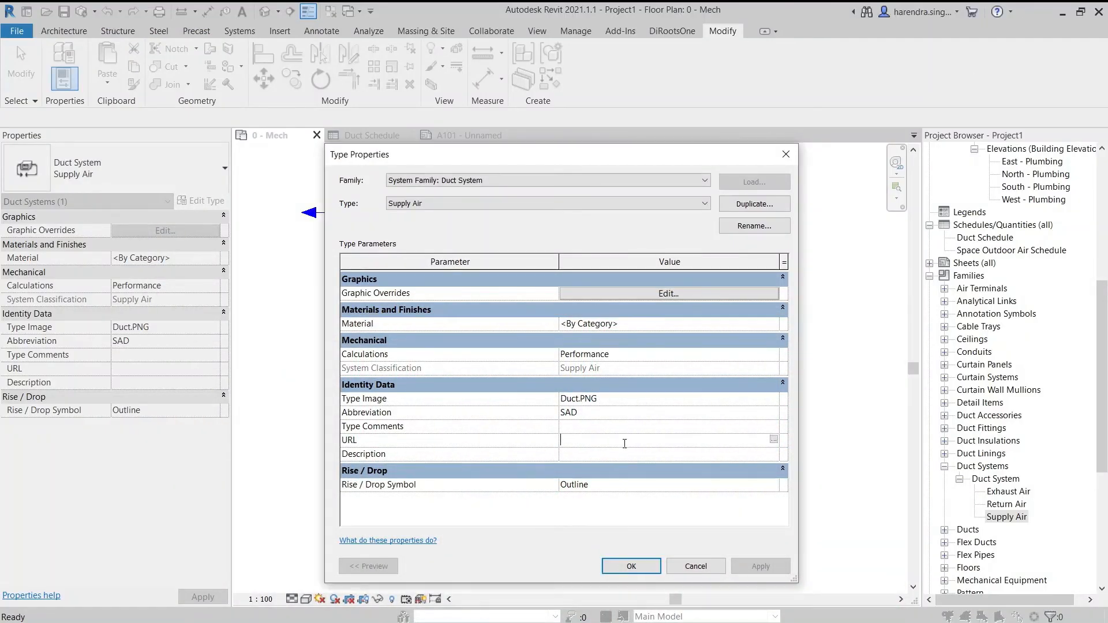
{"action": "type", "text": "https://www.autodesk.com.sg/"}
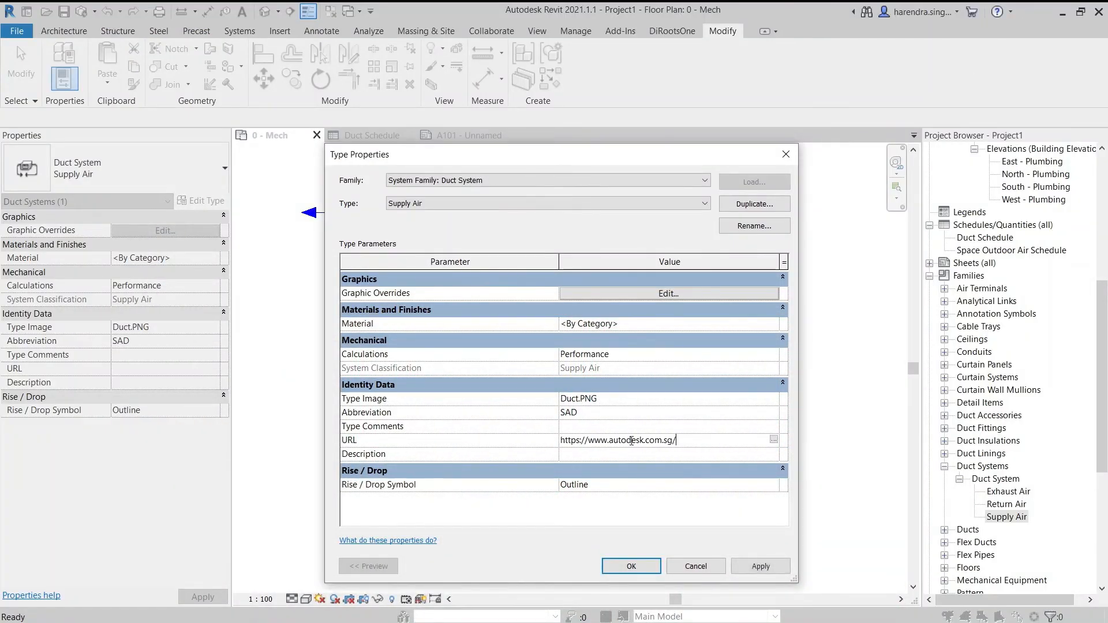
{"action": "left_click", "coordinate": [774, 441]}
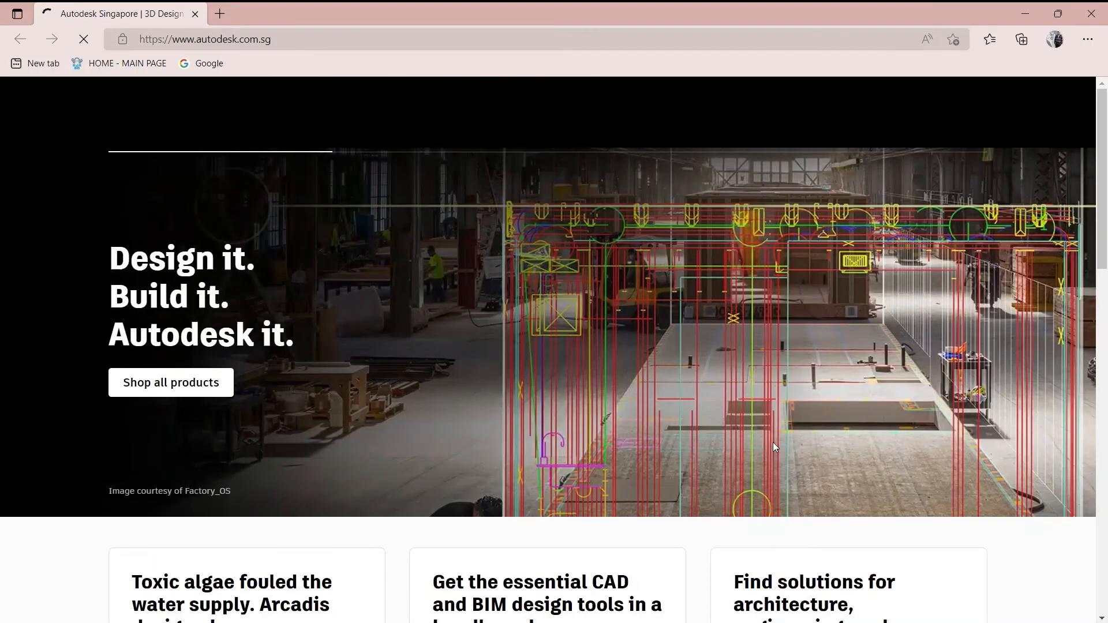
- Set the Description of the Supply Air duct system type to Q
{"action": "key", "text": "ctrl"}
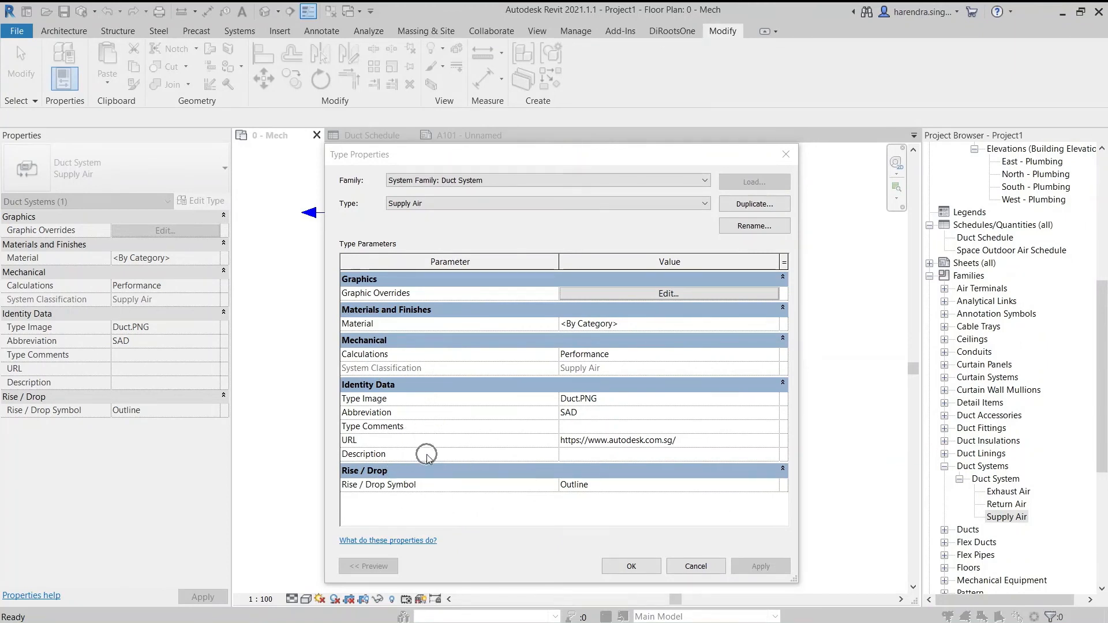
{"action": "left_click", "coordinate": [590, 456]}
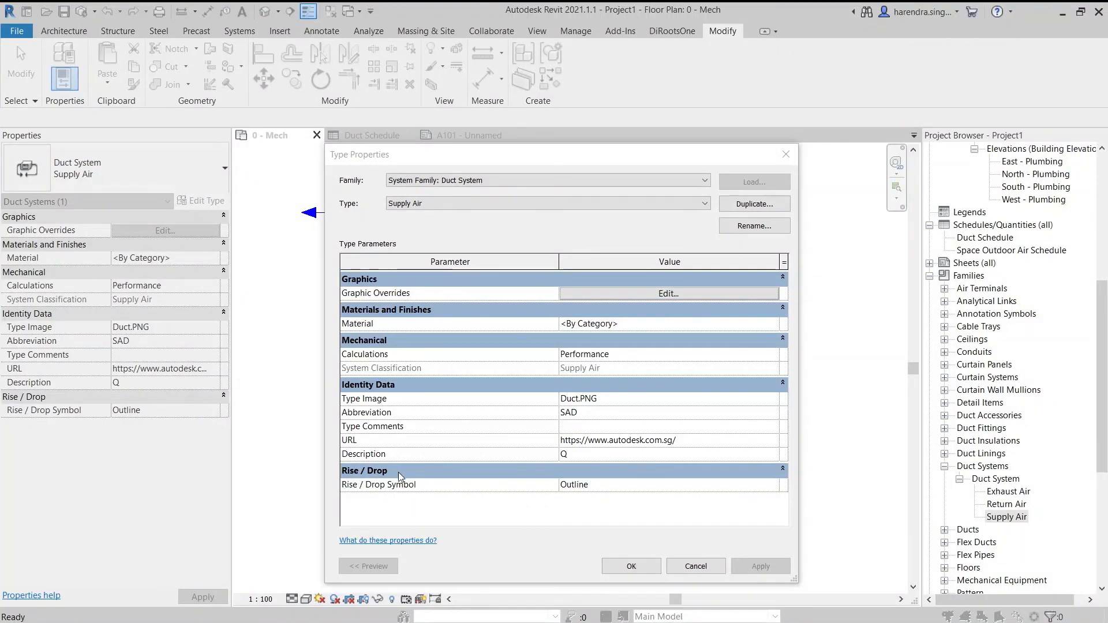
{"action": "key", "text": "ctrl"}
- Examine the available Rise / Drop Symbol options, keep Outline and accept the Supply Air type properties
{"action": "left_click", "coordinate": [427, 485]}
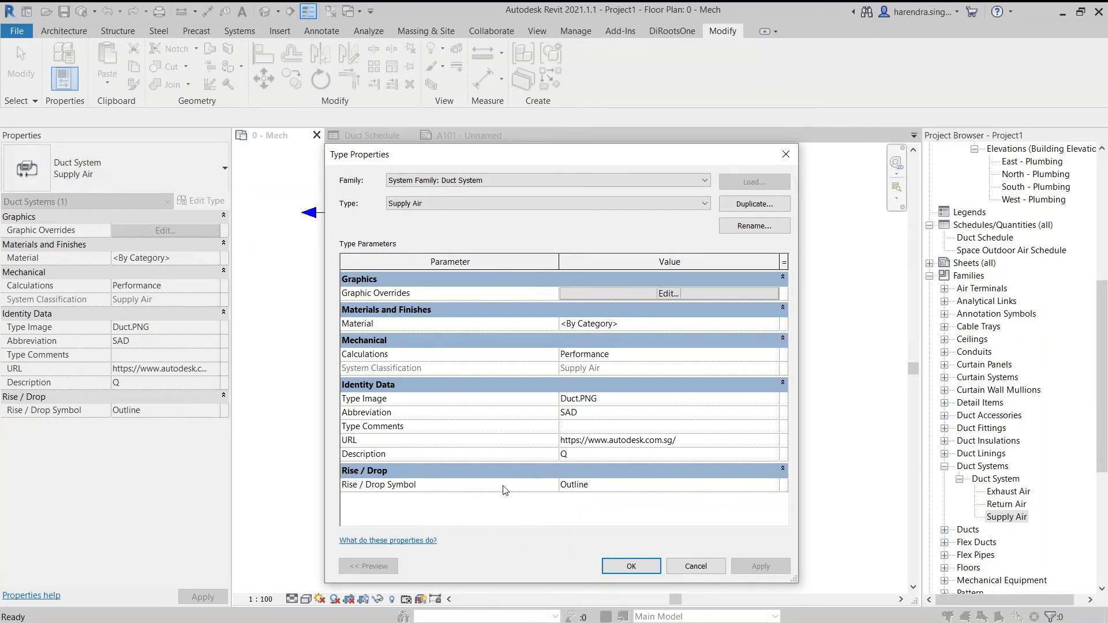
{"action": "left_click", "coordinate": [653, 487]}
{"action": "left_click", "coordinate": [774, 486]}
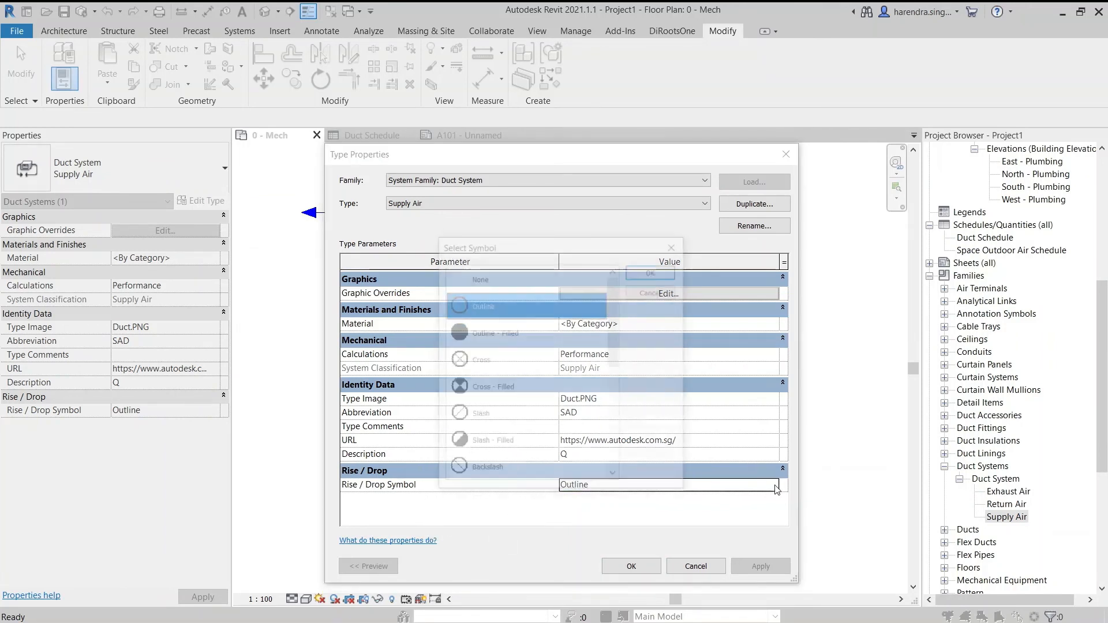
{"action": "scroll", "coordinate": [553, 421], "scroll_direction": "down", "scroll_amount": 1}
{"action": "scroll", "coordinate": [554, 421], "scroll_direction": "down", "scroll_amount": 1}
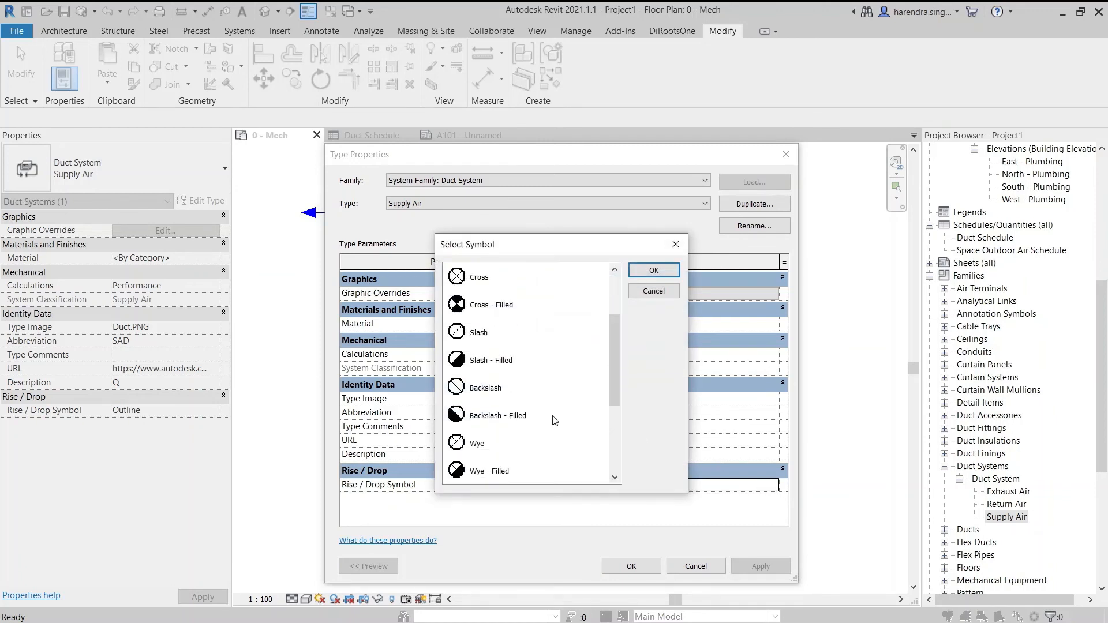
{"action": "scroll", "coordinate": [554, 420], "scroll_direction": "down", "scroll_amount": 1}
{"action": "scroll", "coordinate": [554, 420], "scroll_direction": "down", "scroll_amount": 1}
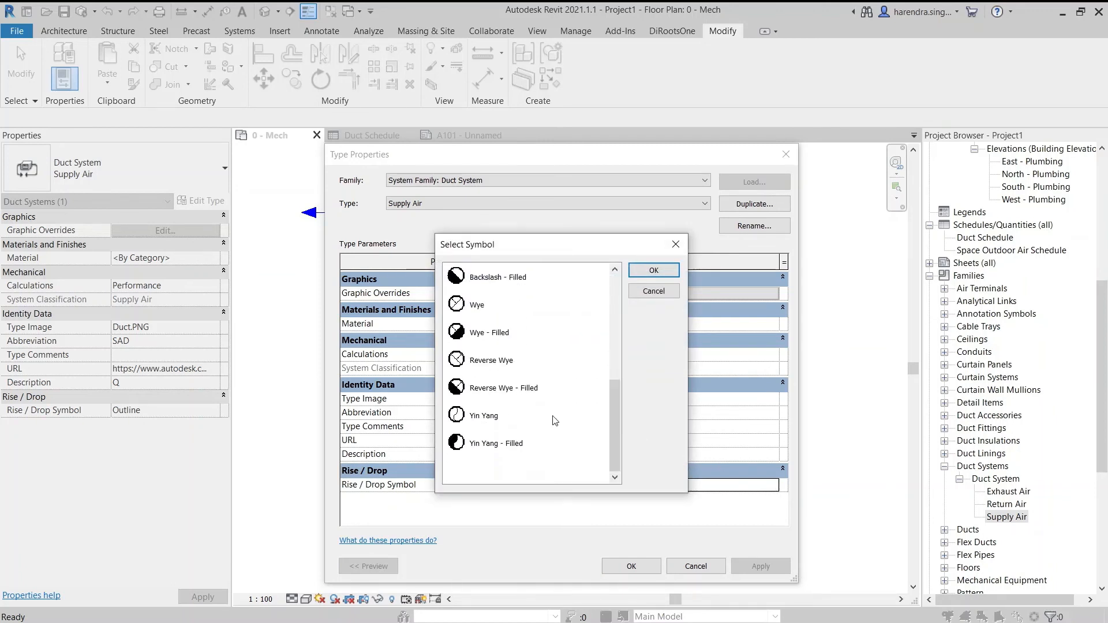
{"action": "scroll", "coordinate": [554, 420], "scroll_direction": "up", "scroll_amount": 1}
{"action": "scroll", "coordinate": [554, 420], "scroll_direction": "up", "scroll_amount": 2}
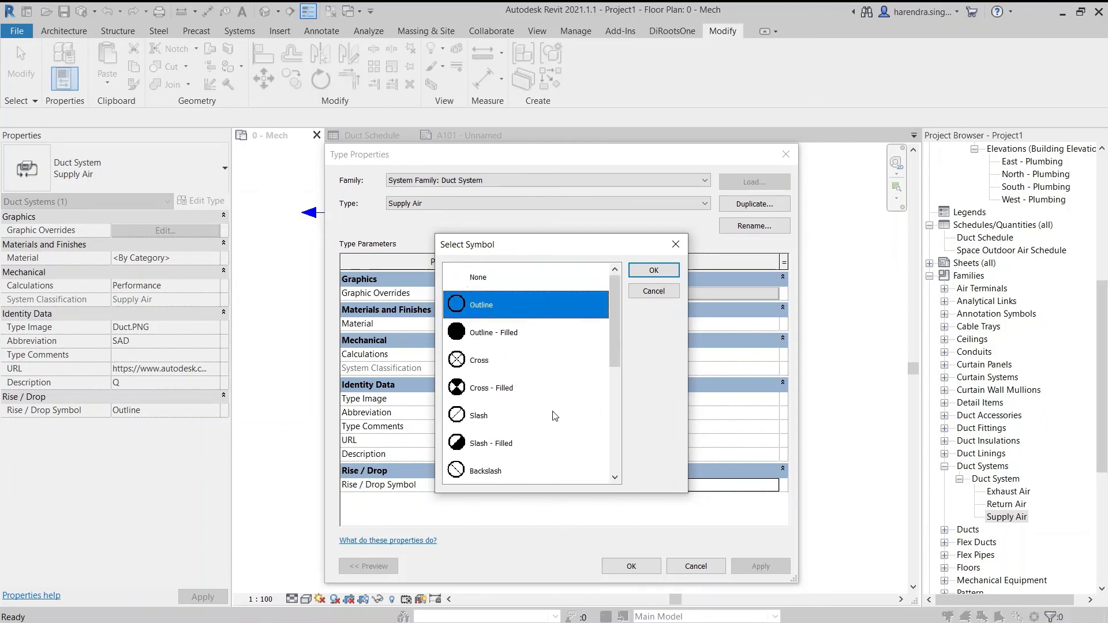
{"action": "left_click", "coordinate": [654, 270]}
{"action": "left_click", "coordinate": [633, 566]}
{"action": "left_click", "coordinate": [628, 469]}
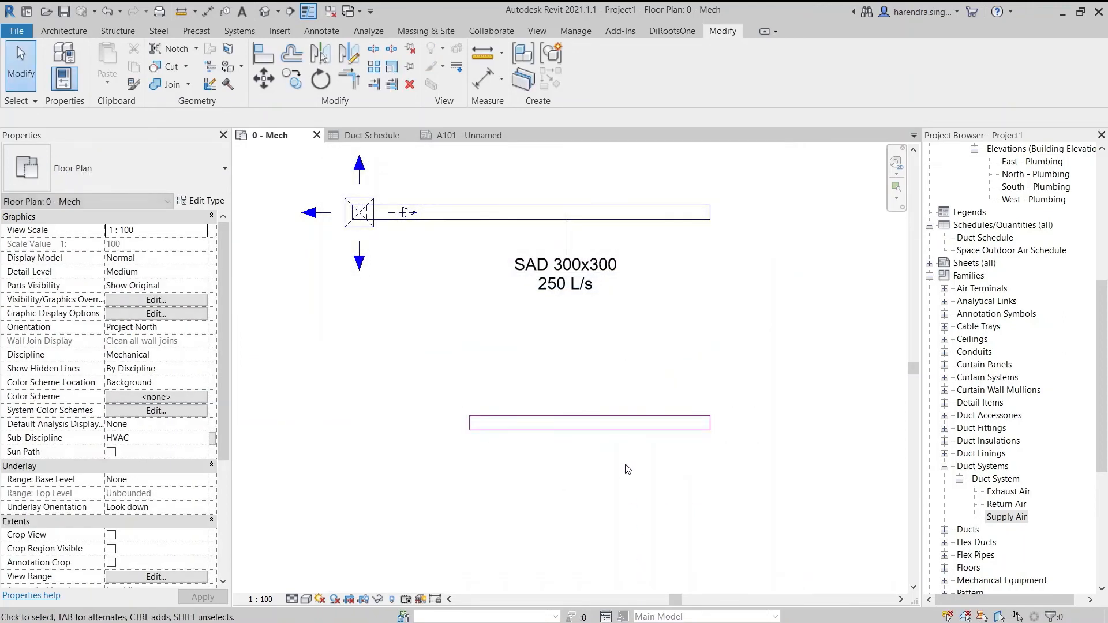
- Create a horizontal building section just below the supply duct, spanning its full length, and open the section view
{"action": "scroll", "coordinate": [625, 465], "scroll_direction": "down", "scroll_amount": 1}
{"action": "key", "text": "s"}
{"action": "key", "text": "e"}
{"action": "left_click", "coordinate": [349, 316]}
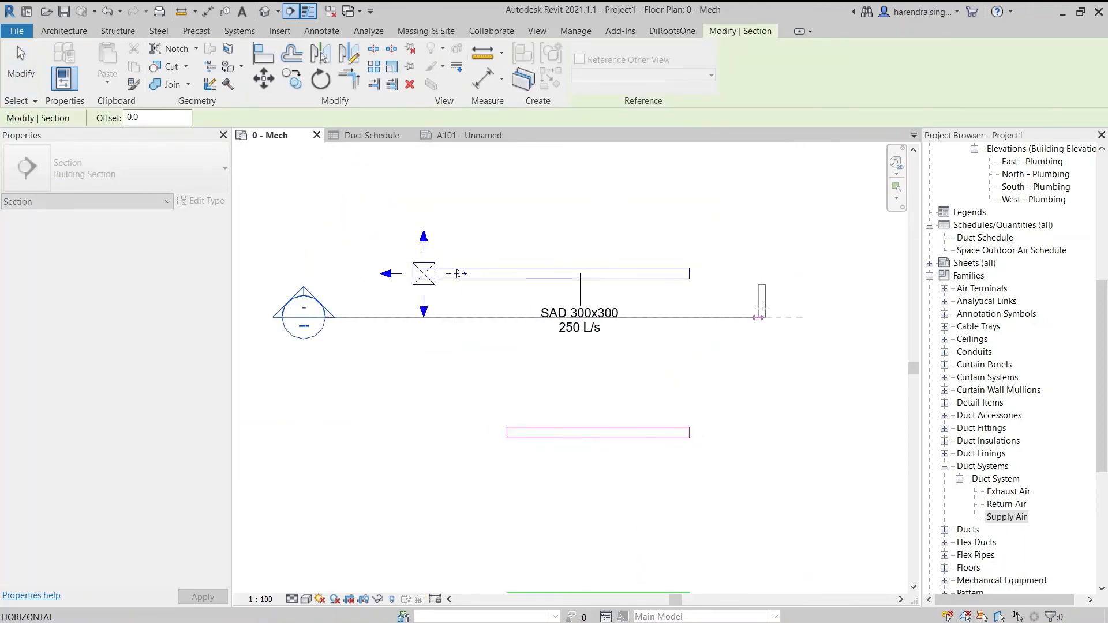
{"action": "left_click", "coordinate": [762, 317]}
{"action": "right_click", "coordinate": [666, 327]}
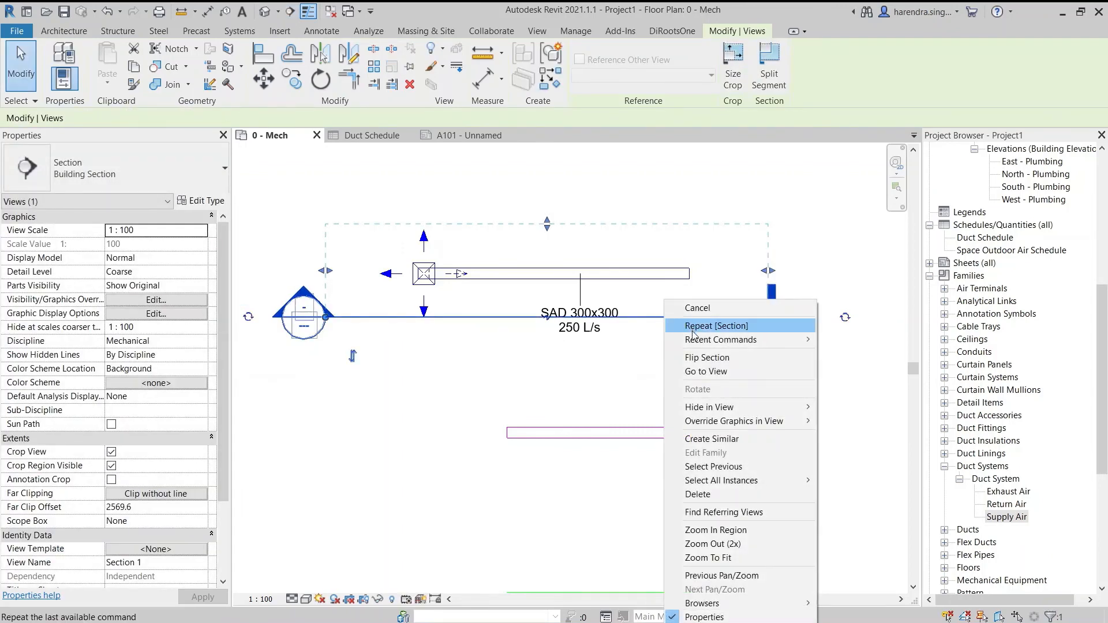
{"action": "left_click", "coordinate": [696, 371]}
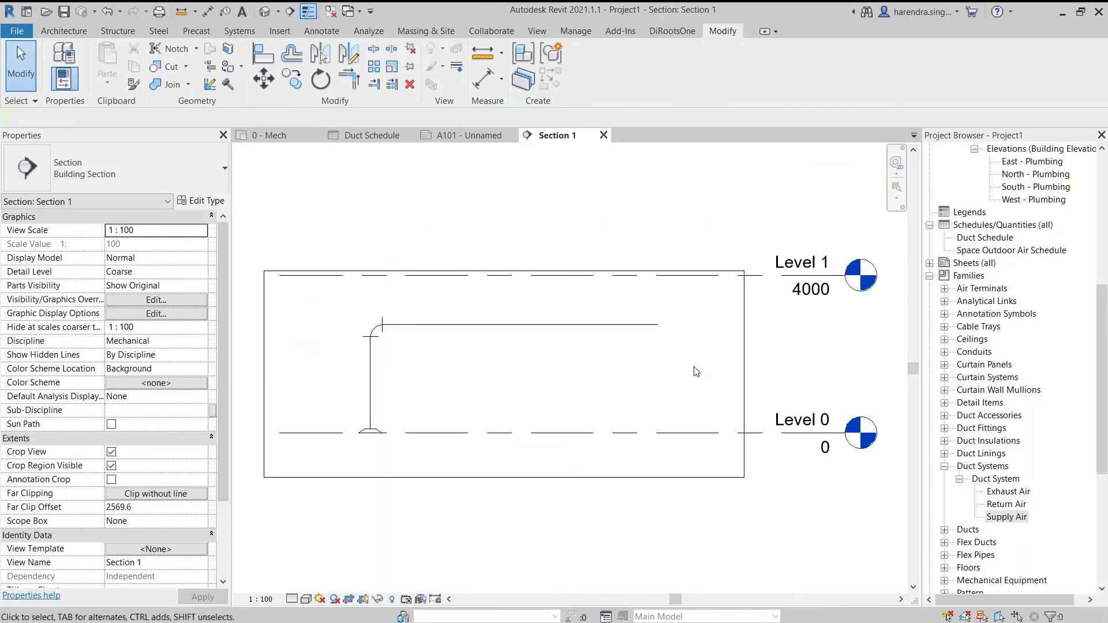
- Set the section view's visual style to Hidden Line and raise its detail level to show the ducts with double lines
{"action": "left_click", "coordinate": [306, 599]}
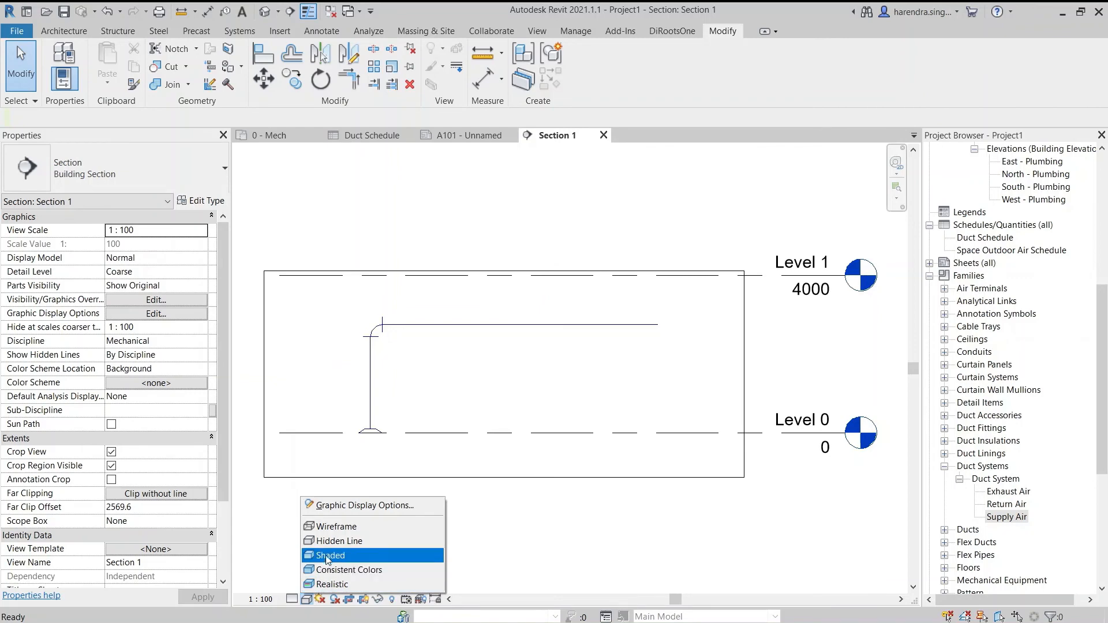
{"action": "left_click", "coordinate": [338, 540]}
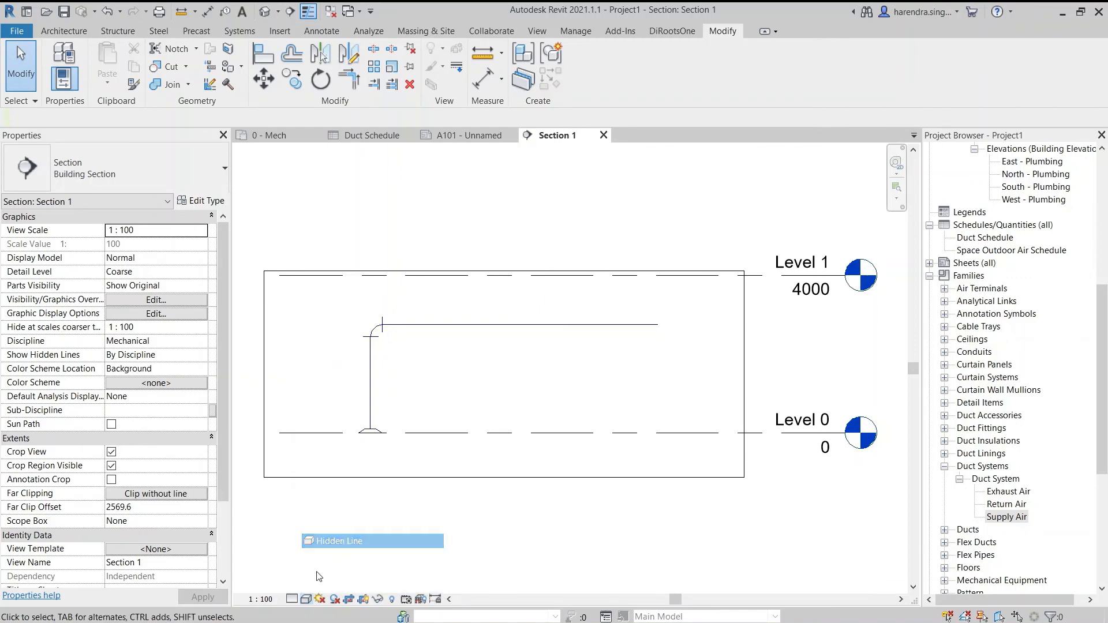
{"action": "left_click", "coordinate": [292, 600]}
{"action": "left_click", "coordinate": [312, 587]}
- Extend the supply duct from its open end down to about 1150 mm middle elevation, horizontally outward, and back up to 2750 mm
{"action": "left_click", "coordinate": [656, 326]}
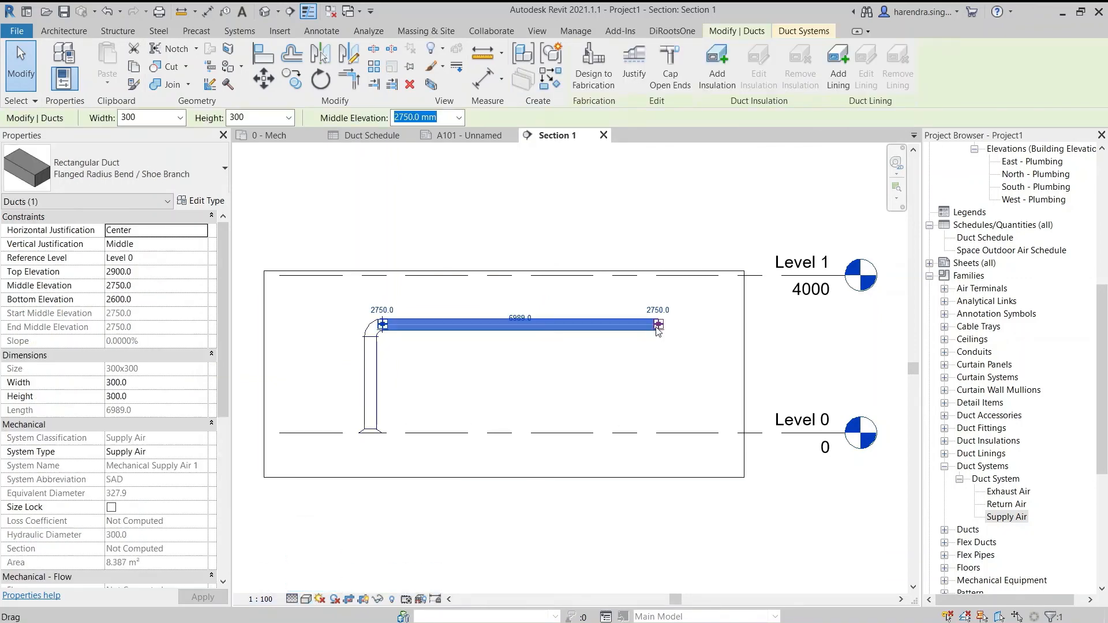
{"action": "right_click", "coordinate": [656, 329]}
{"action": "left_click", "coordinate": [665, 348]}
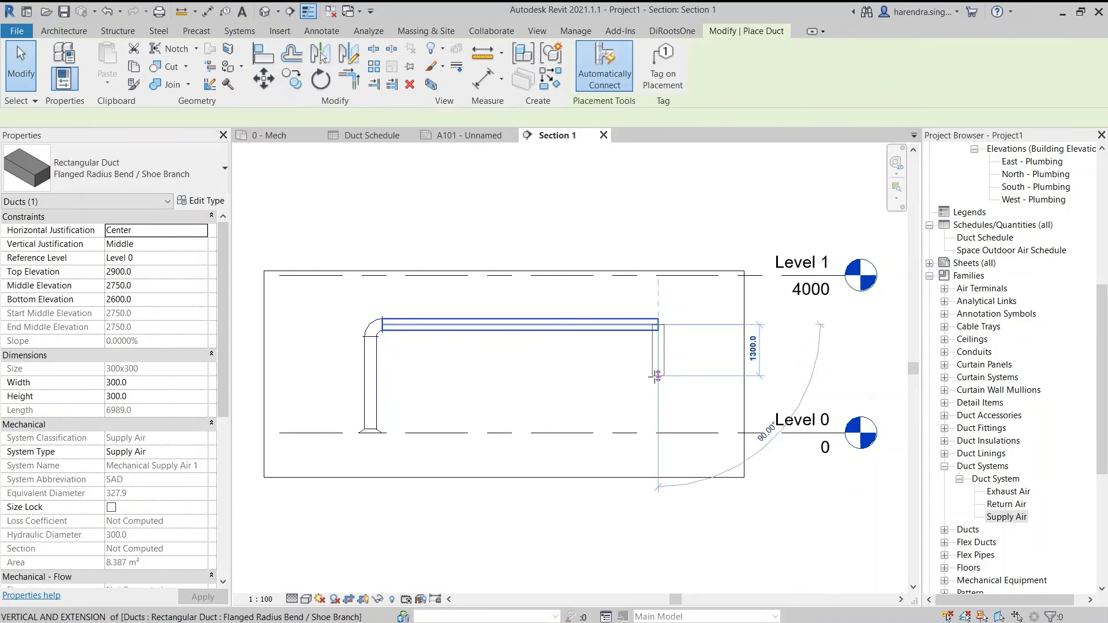
{"action": "left_click", "coordinate": [659, 388]}
{"action": "left_click", "coordinate": [717, 388]}
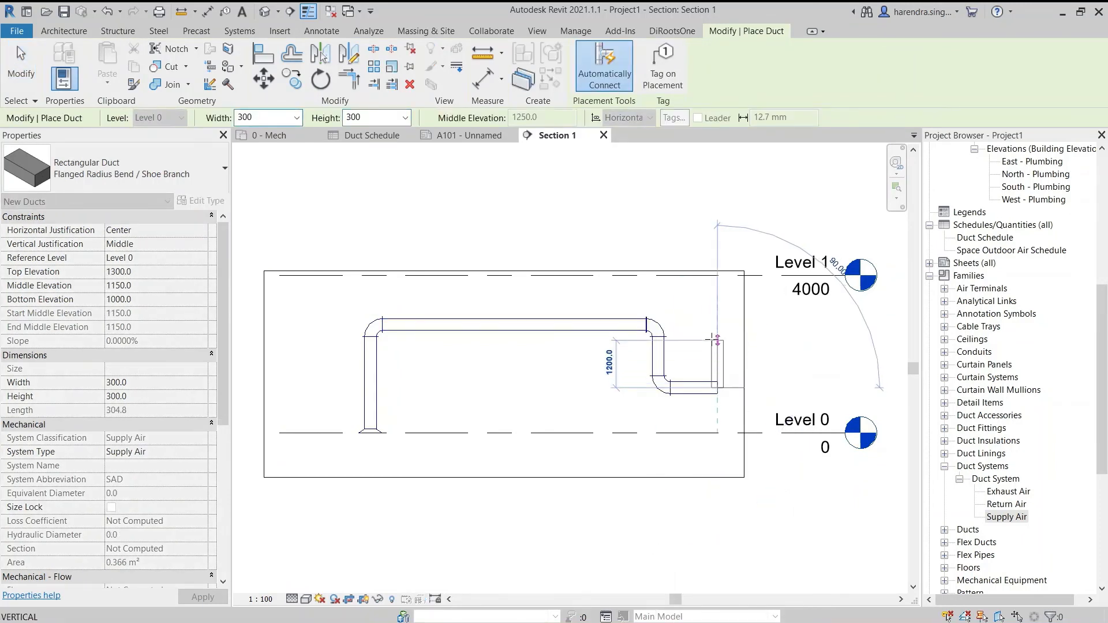
{"action": "left_click", "coordinate": [717, 325]}
{"action": "key", "text": "Escape"}
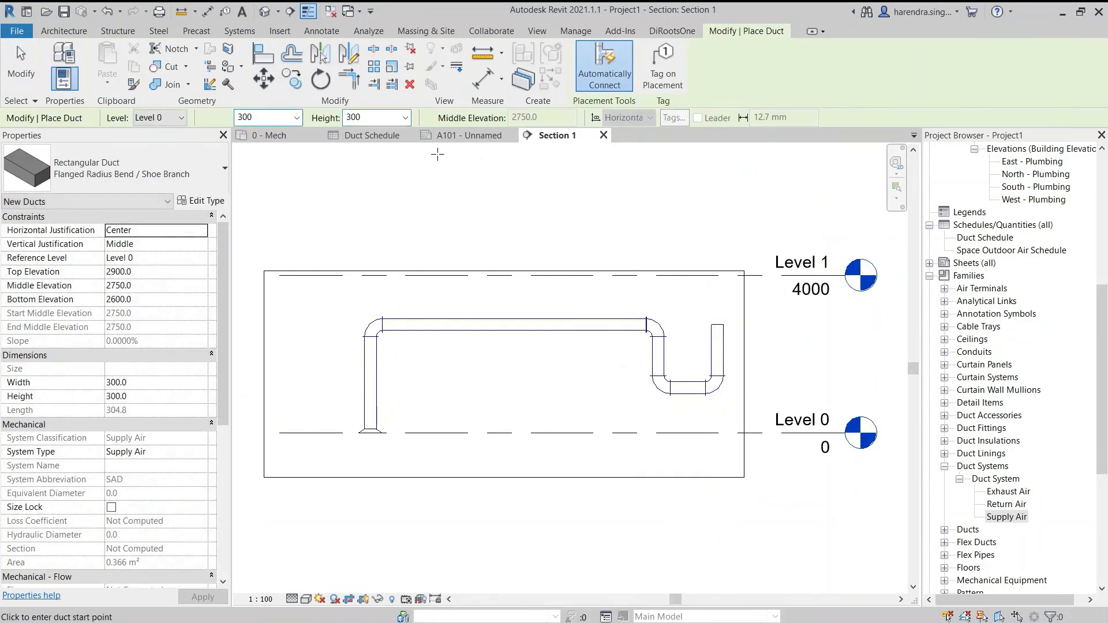
- Return to the 0 - Mech floor plan and set the Supply Air type's Rise / Drop Symbol to Cross - Filled
{"action": "left_click", "coordinate": [270, 135]}
{"action": "key", "text": "Escape"}
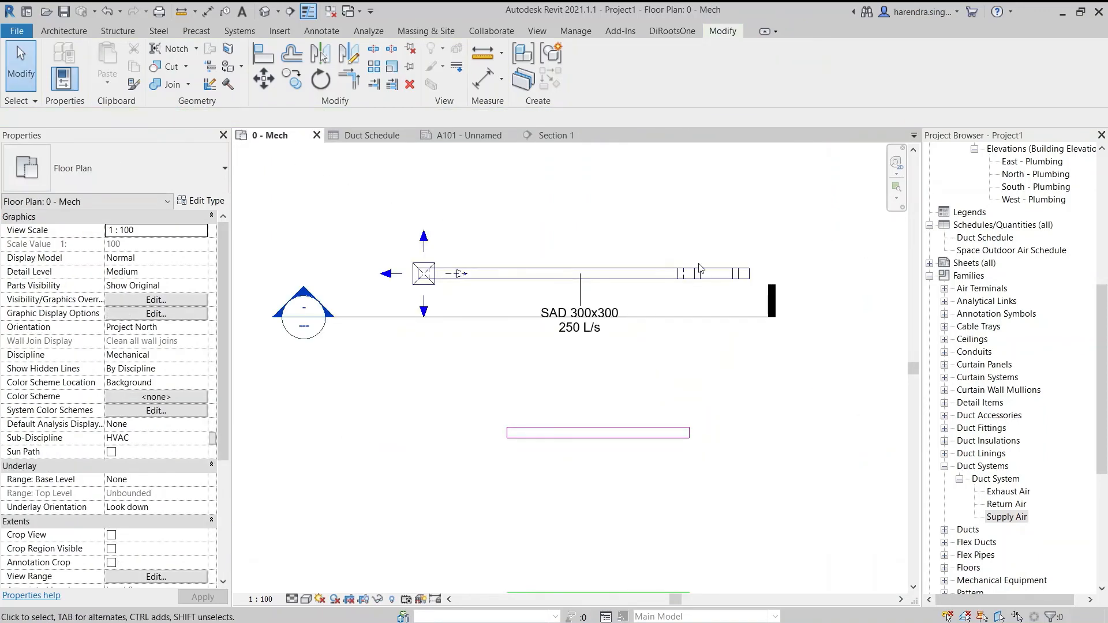
{"action": "scroll", "coordinate": [718, 271], "scroll_direction": "up", "scroll_amount": 3}
{"action": "left_click", "coordinate": [1007, 517]}
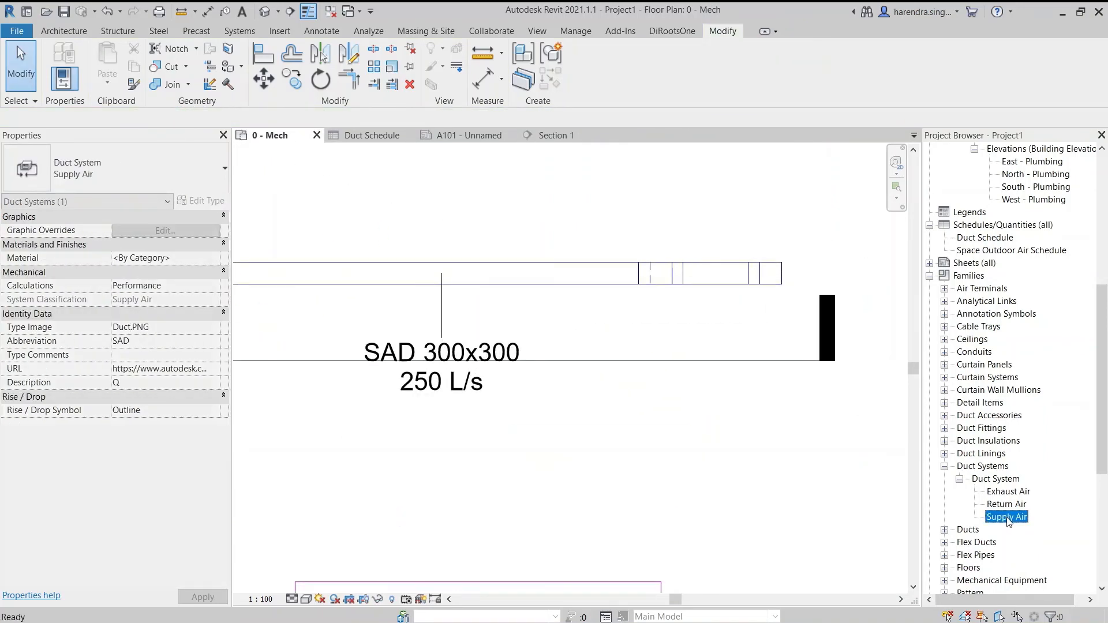
{"action": "right_click", "coordinate": [1007, 516]}
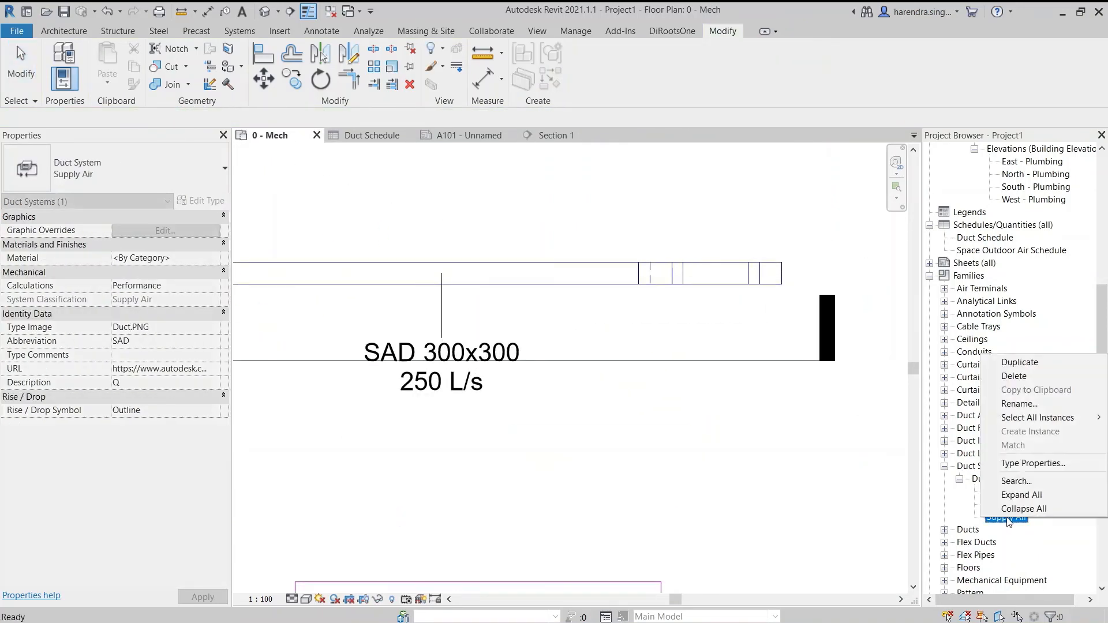
{"action": "left_click", "coordinate": [1023, 464]}
{"action": "left_click", "coordinate": [755, 489]}
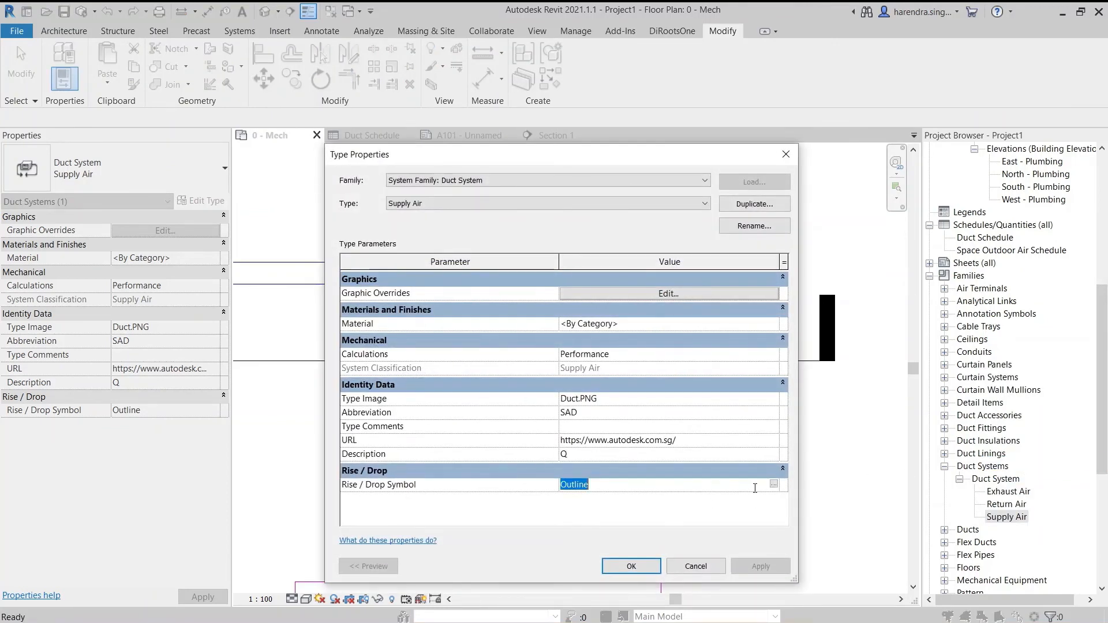
{"action": "left_click", "coordinate": [774, 486]}
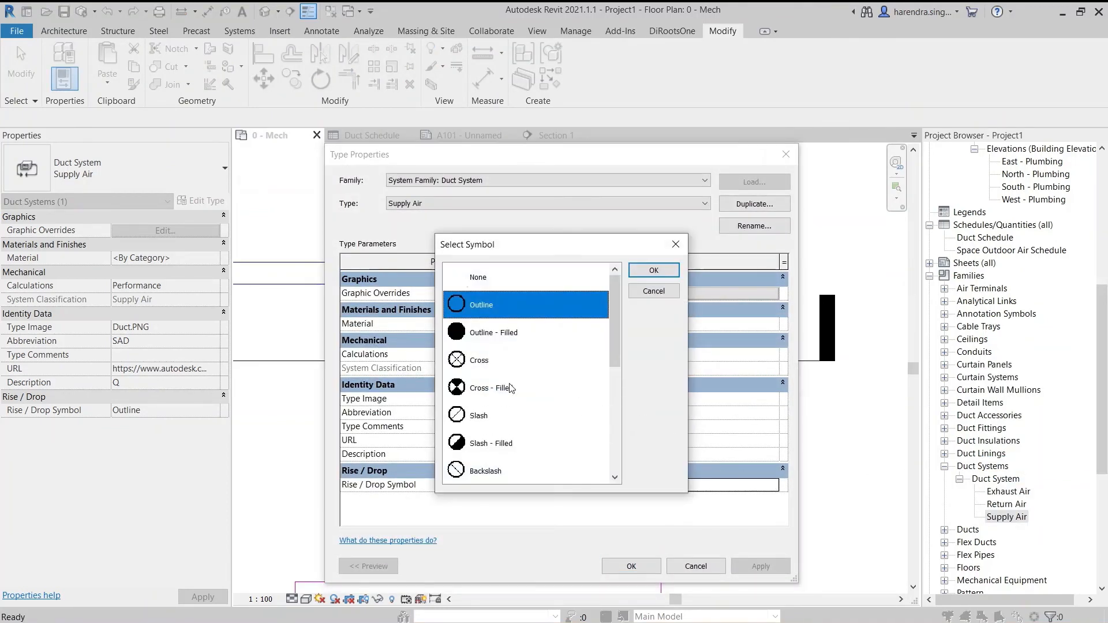
{"action": "left_click", "coordinate": [498, 387]}
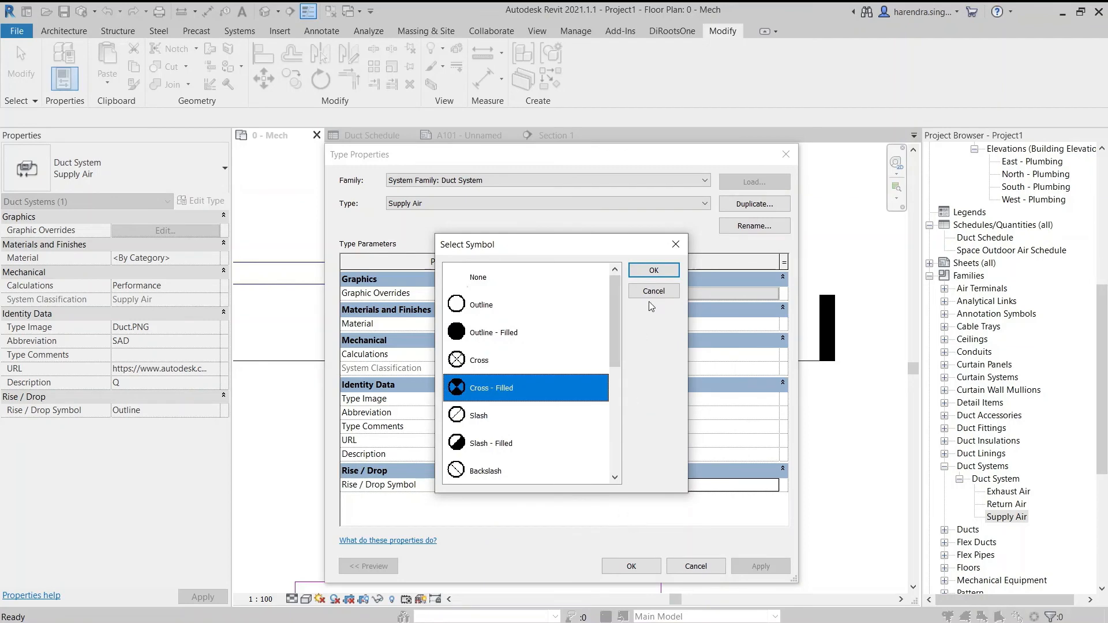
{"action": "left_click", "coordinate": [654, 271]}
{"action": "left_click", "coordinate": [632, 565]}
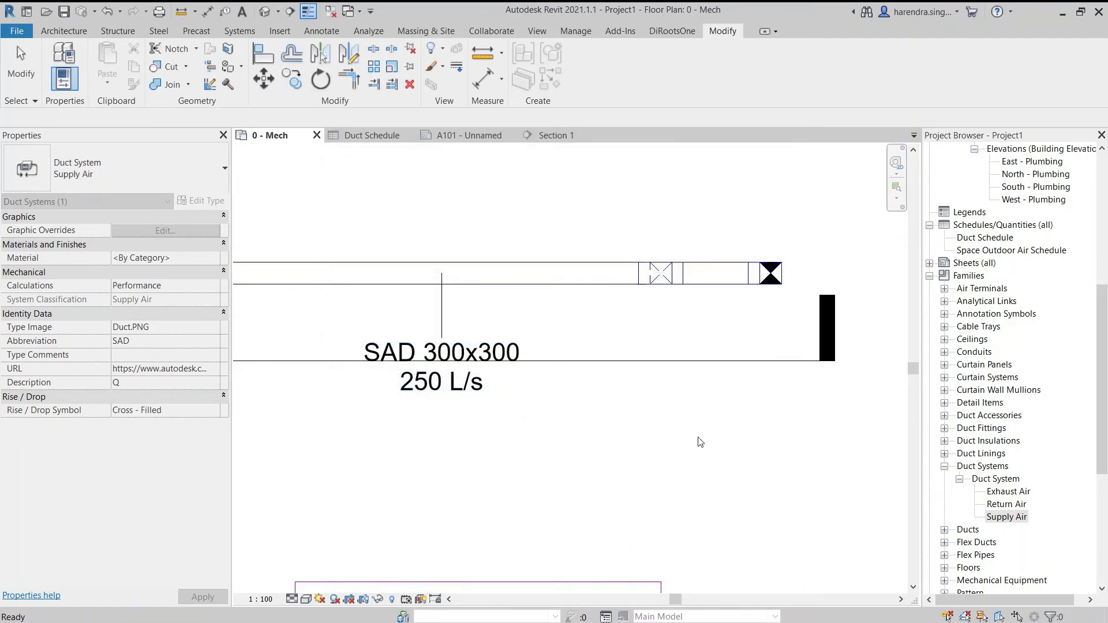
{"action": "left_click", "coordinate": [841, 314]}
{"action": "scroll", "coordinate": [774, 307], "scroll_direction": "up", "scroll_amount": 2}
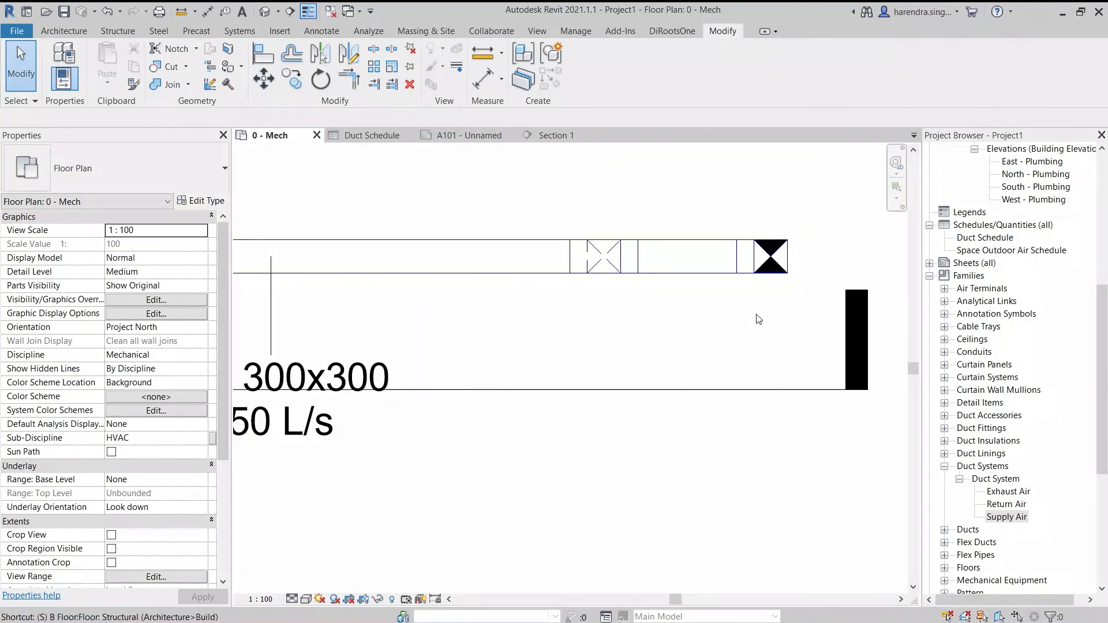
- Reopen the type properties of the Supply Air duct system
{"action": "left_click", "coordinate": [996, 516]}
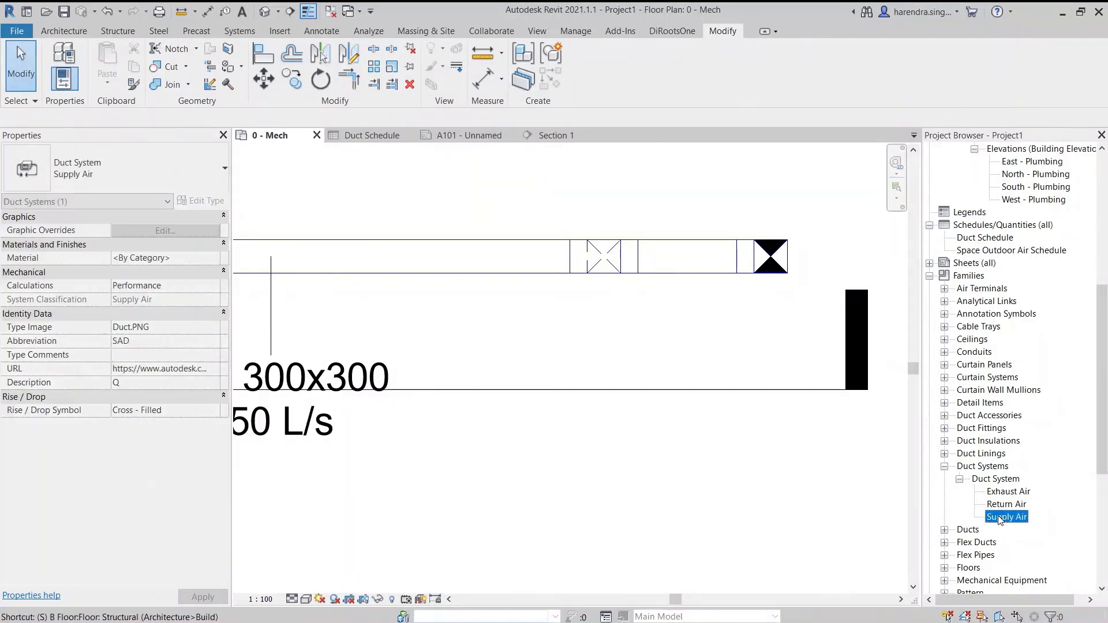
{"action": "right_click", "coordinate": [995, 516]}
{"action": "left_click", "coordinate": [1023, 462]}
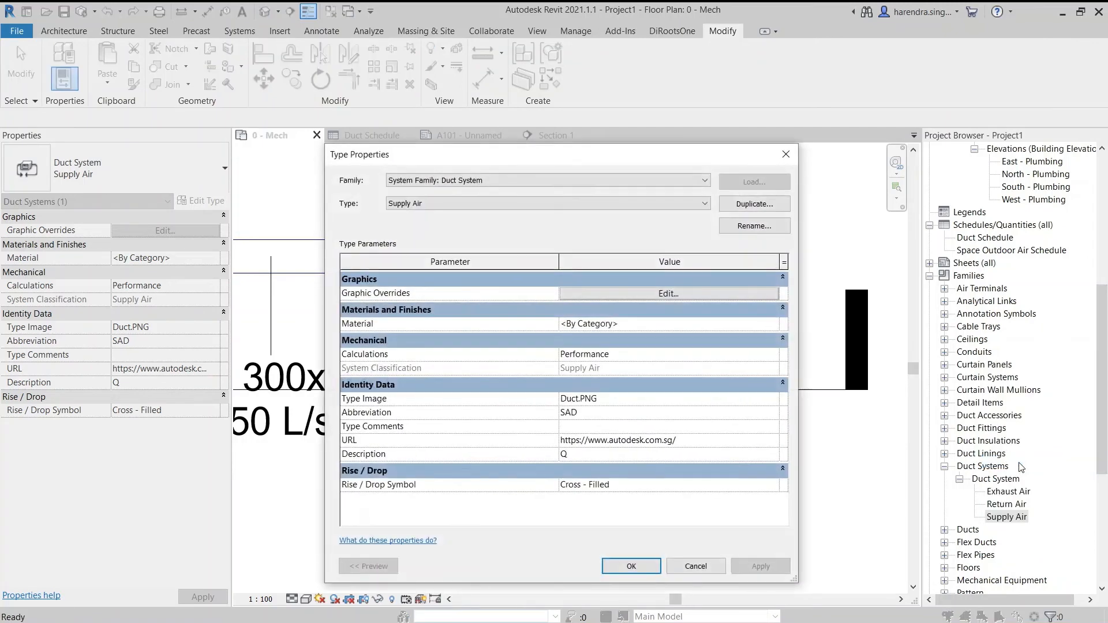